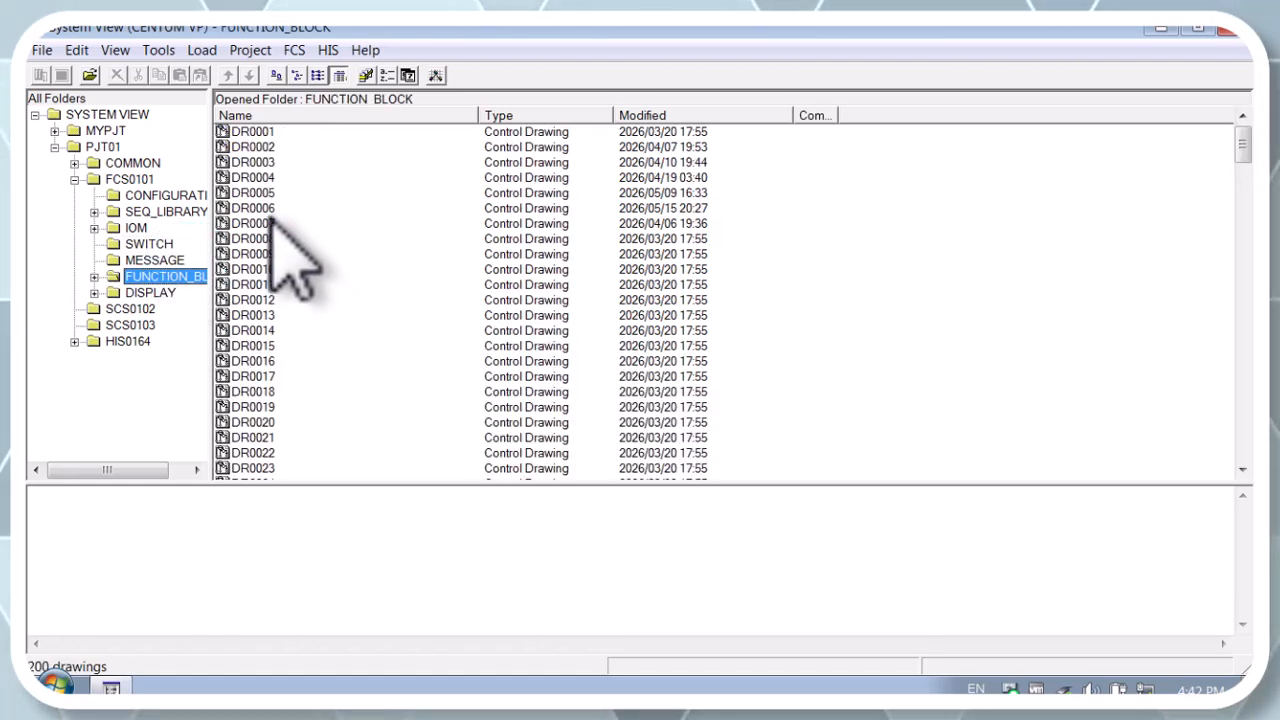
Step: Open control drawing DR0006 and bring up the SFC editing view in the STEP block's detail definition
{"action": "double_click", "coordinate": [272, 212]}
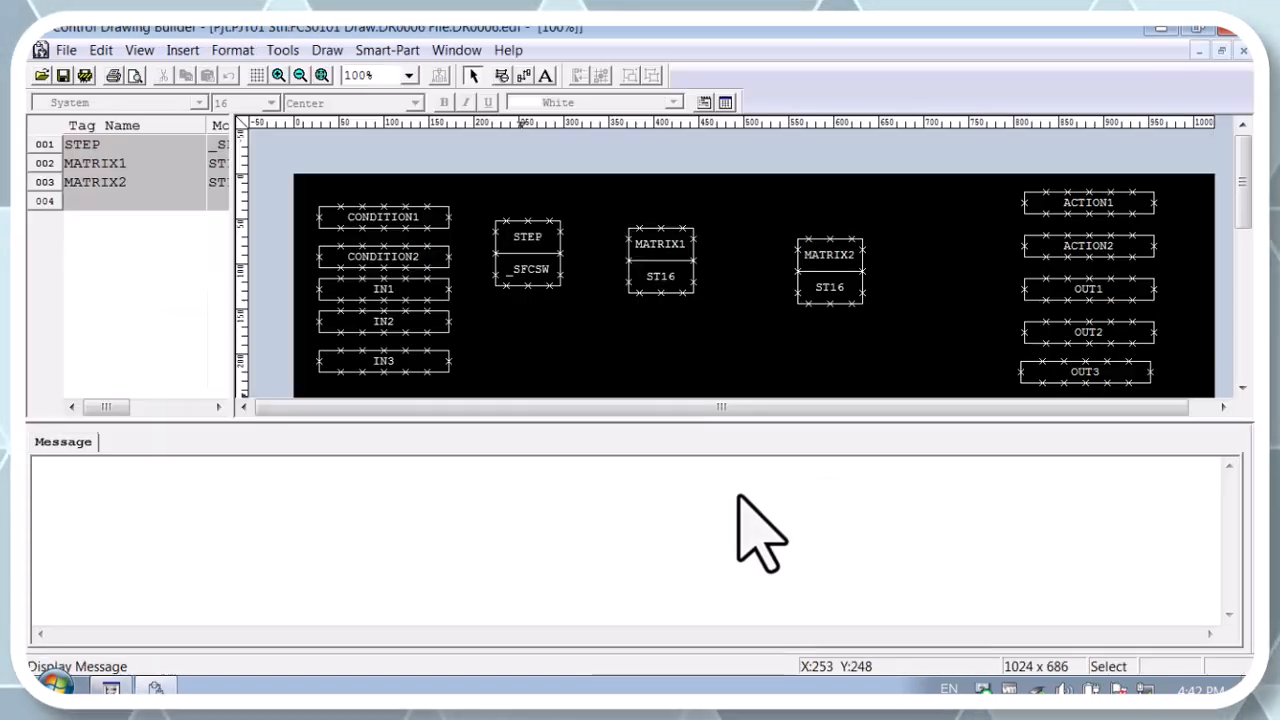
{"action": "right_click", "coordinate": [519, 262]}
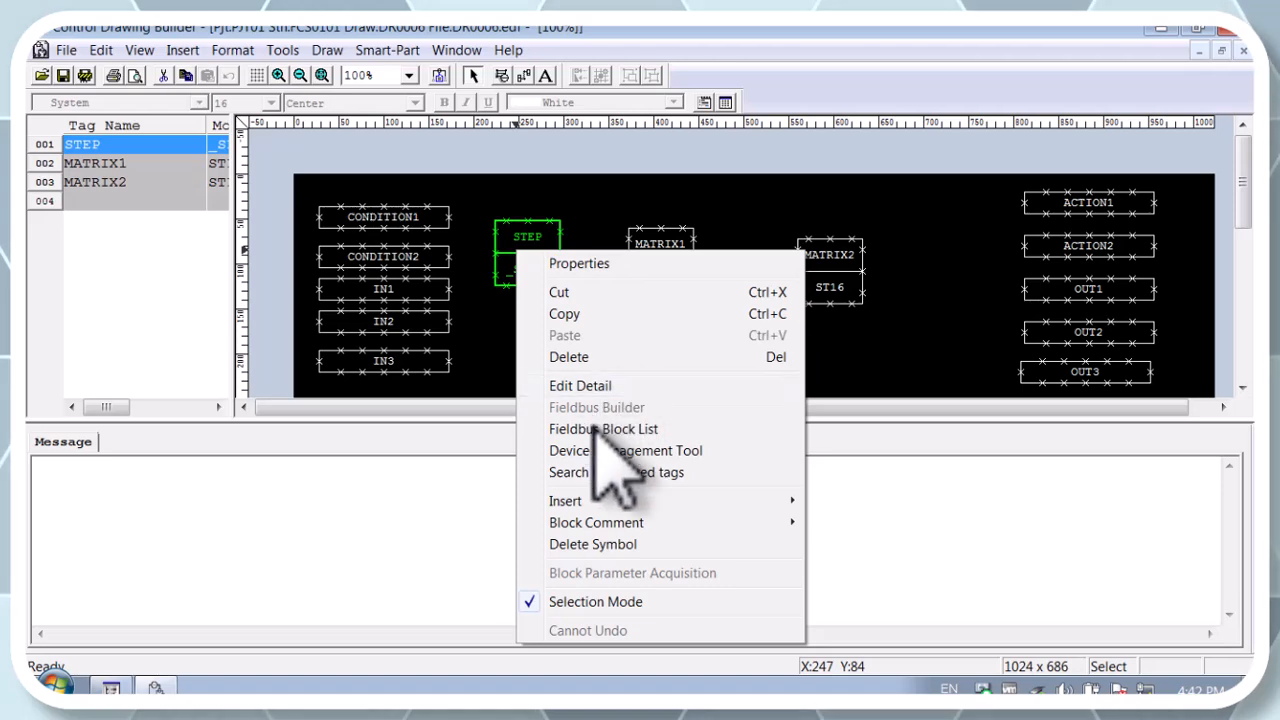
{"action": "left_click", "coordinate": [590, 385]}
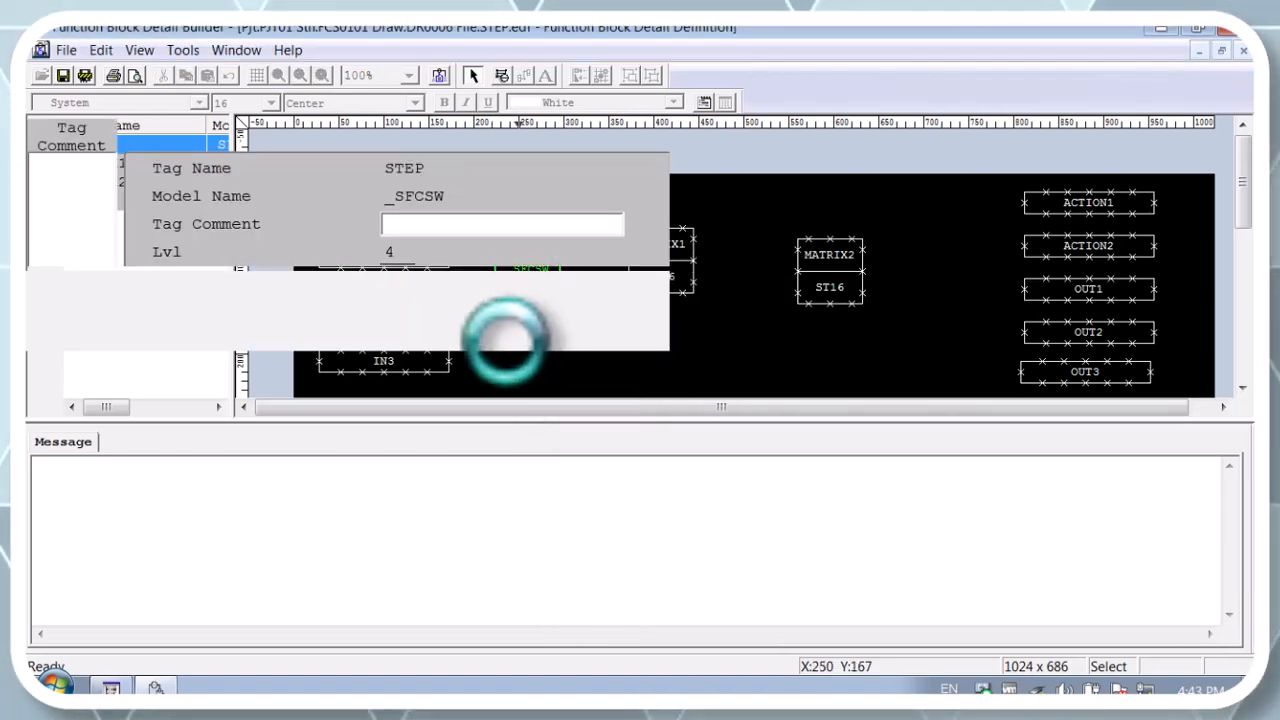
{"action": "left_click", "coordinate": [1060, 134]}
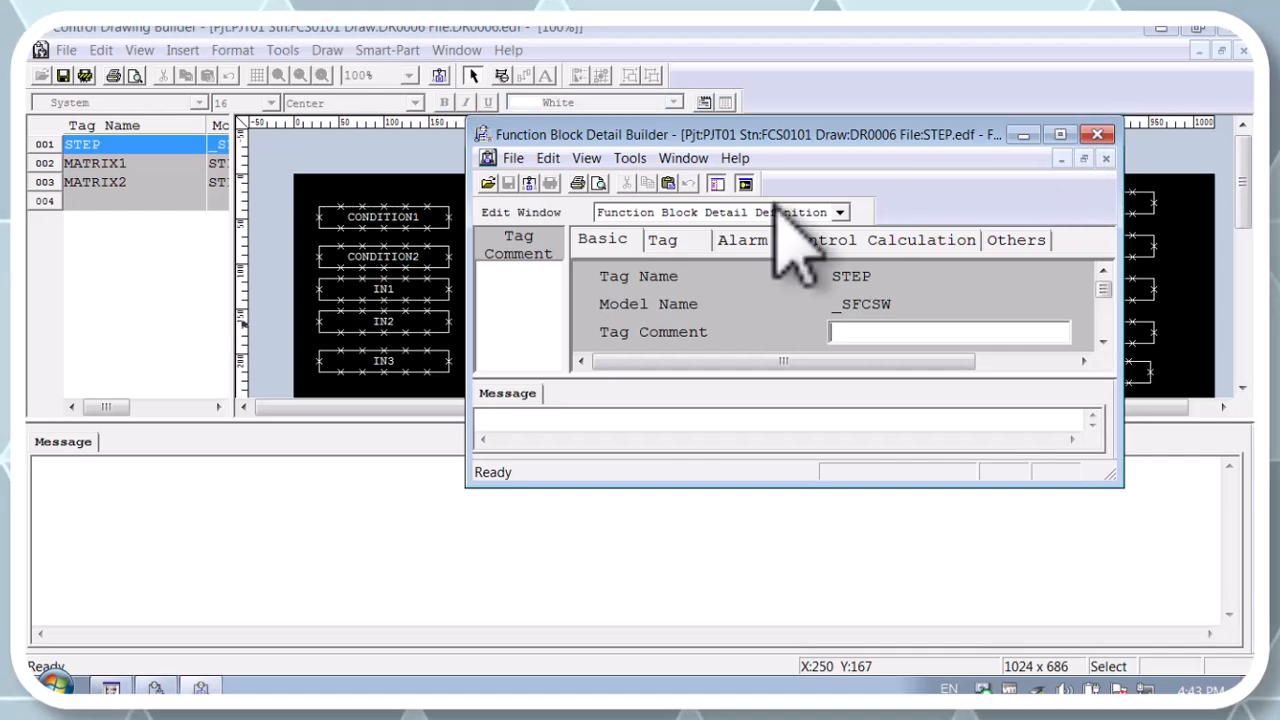
{"action": "left_click", "coordinate": [393, 105]}
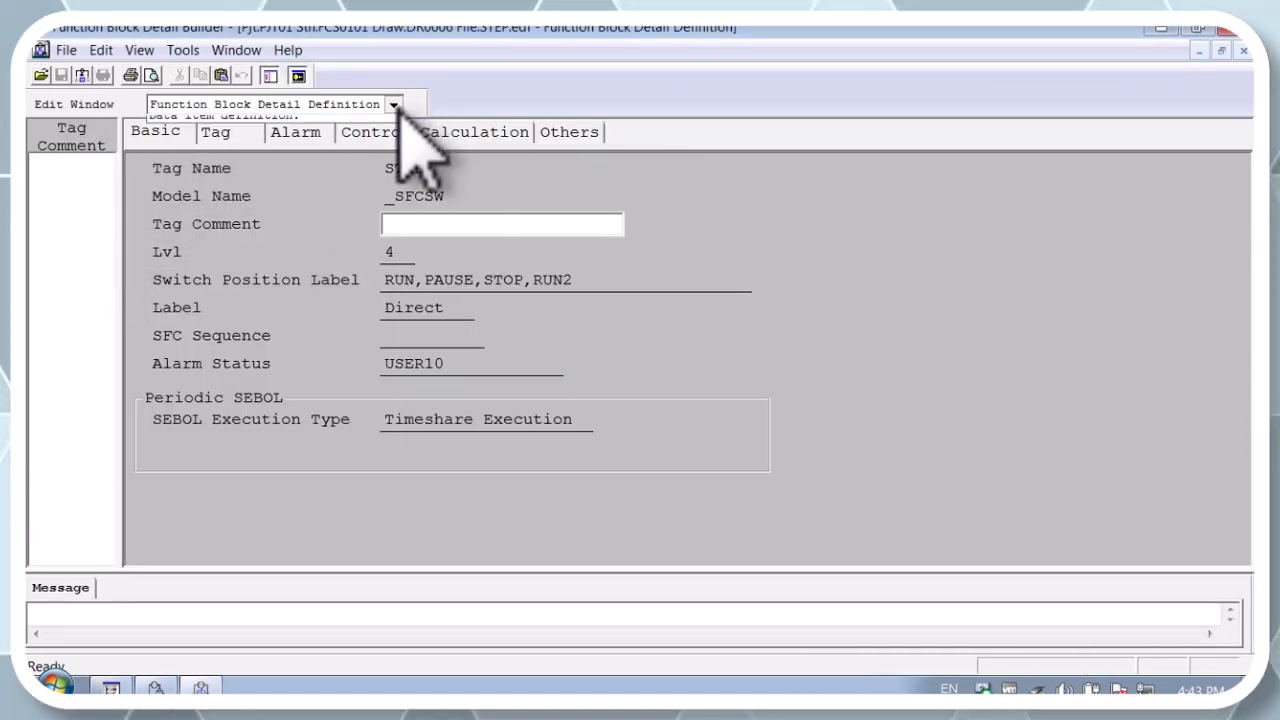
{"action": "left_click", "coordinate": [236, 124]}
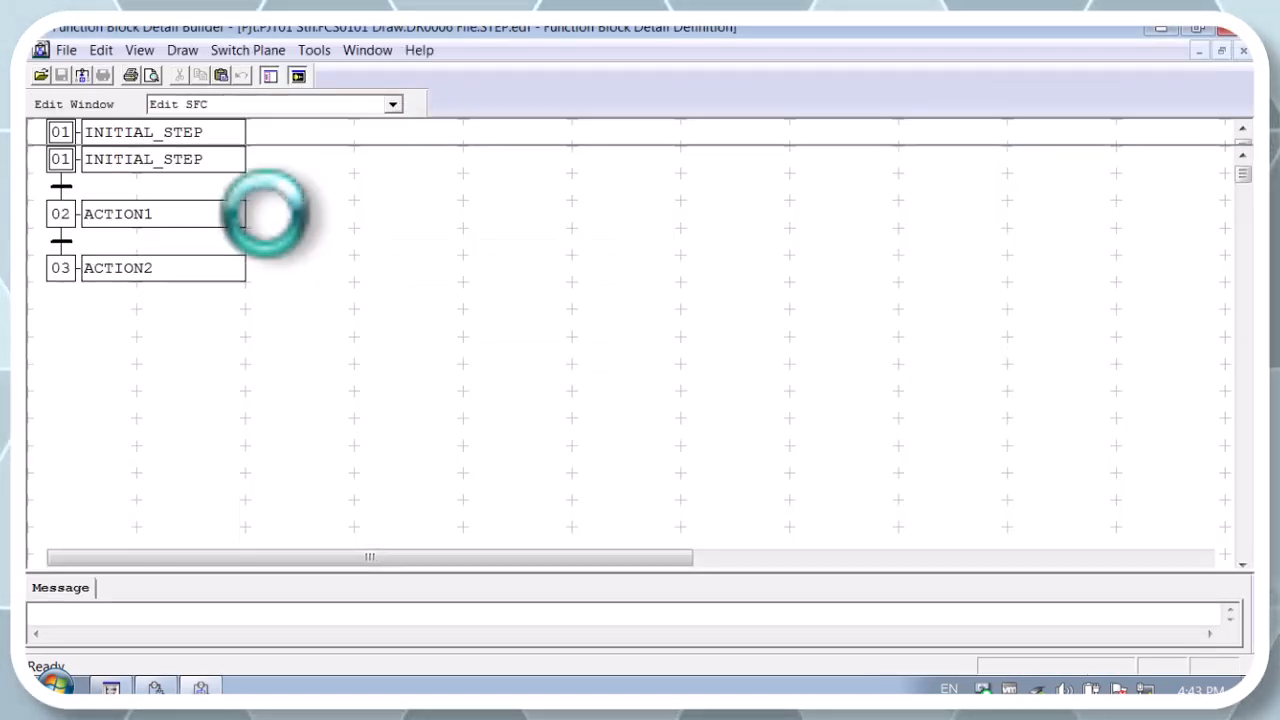
Step: Review the SEBOL code behind INITIAL_STEP of the STEP block, and close its detail definition
{"action": "left_click", "coordinate": [82, 189]}
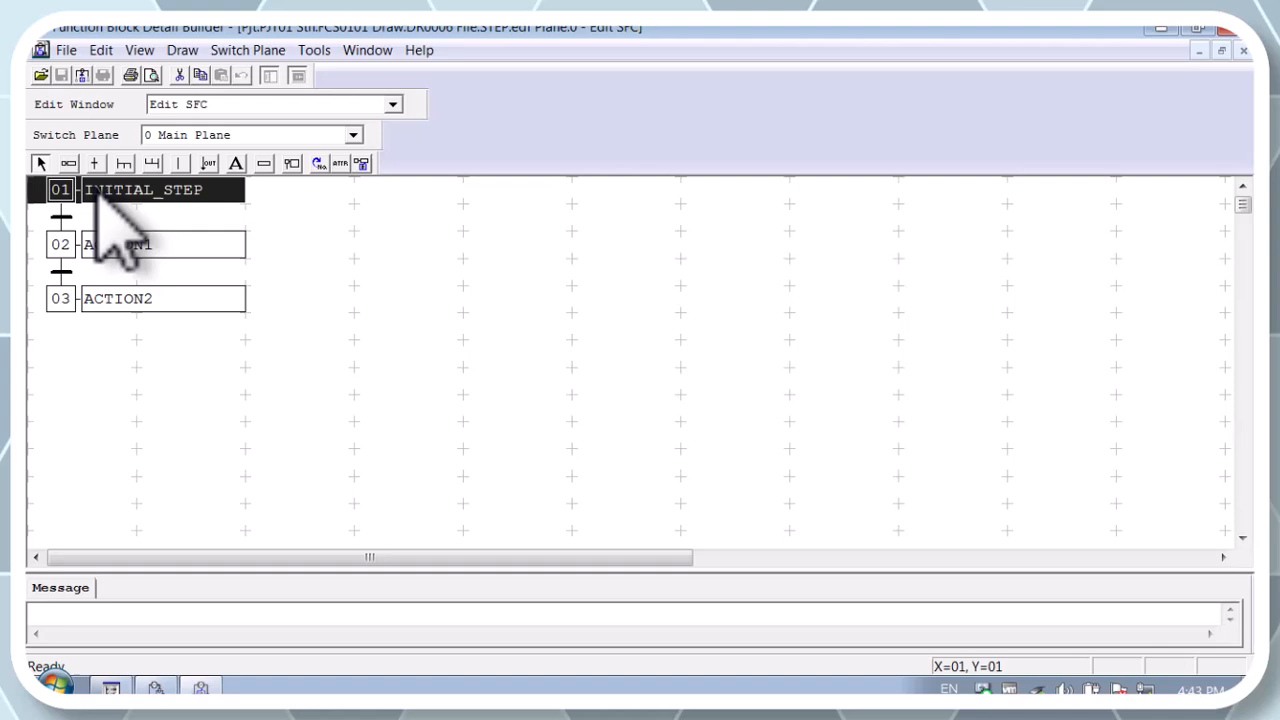
{"action": "left_click", "coordinate": [101, 50]}
{"action": "left_click", "coordinate": [180, 363]}
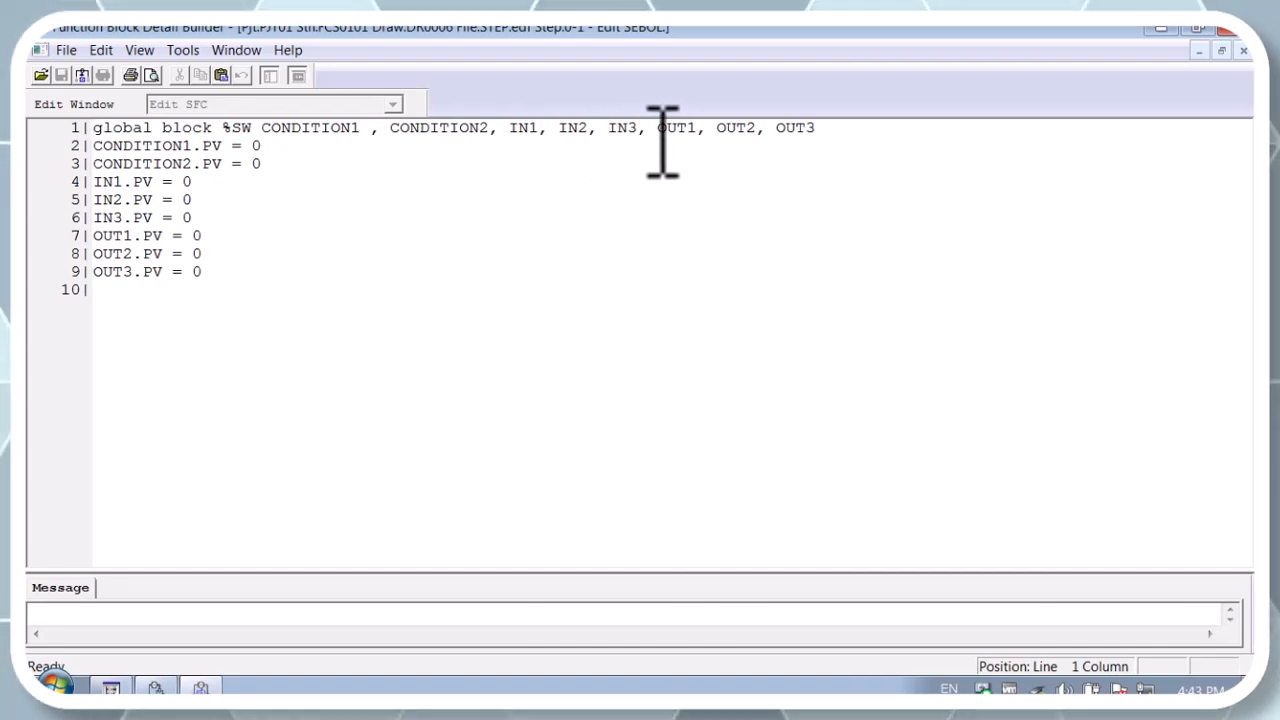
{"action": "left_click", "coordinate": [1243, 50]}
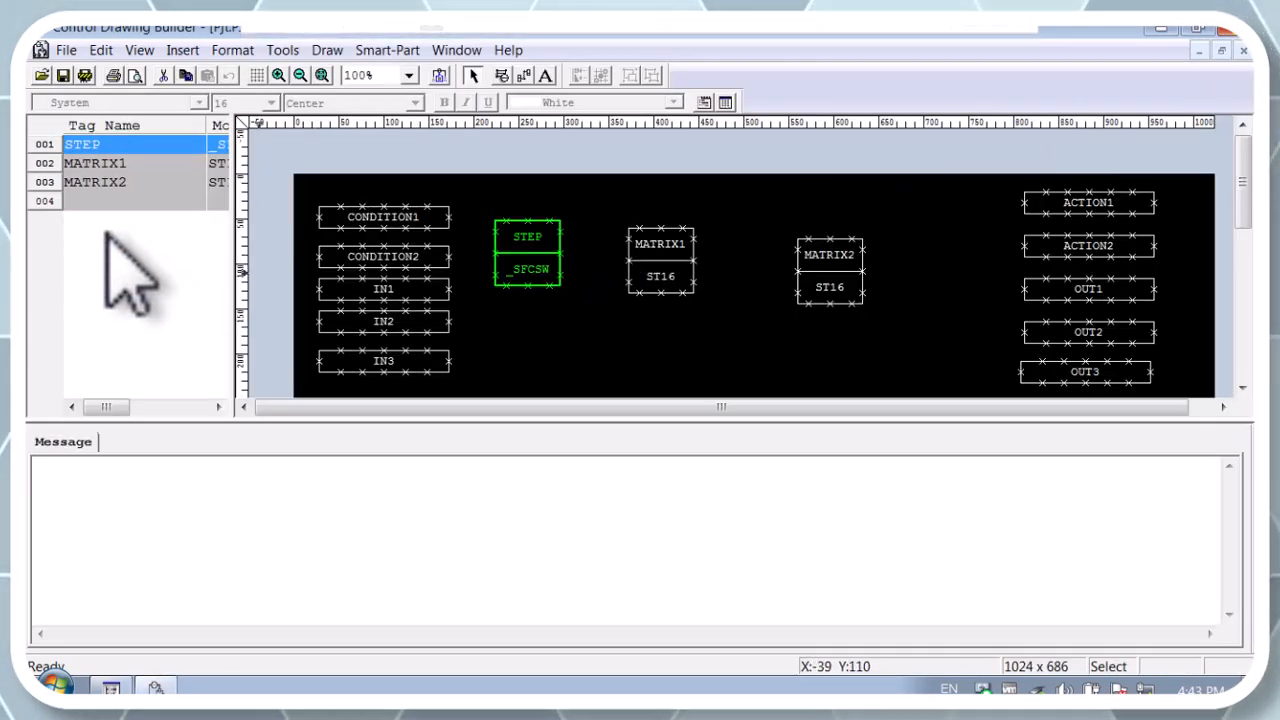
Step: Examine the sequence table in the MATRIX1 block's detail definition, and close it
{"action": "right_click", "coordinate": [672, 270]}
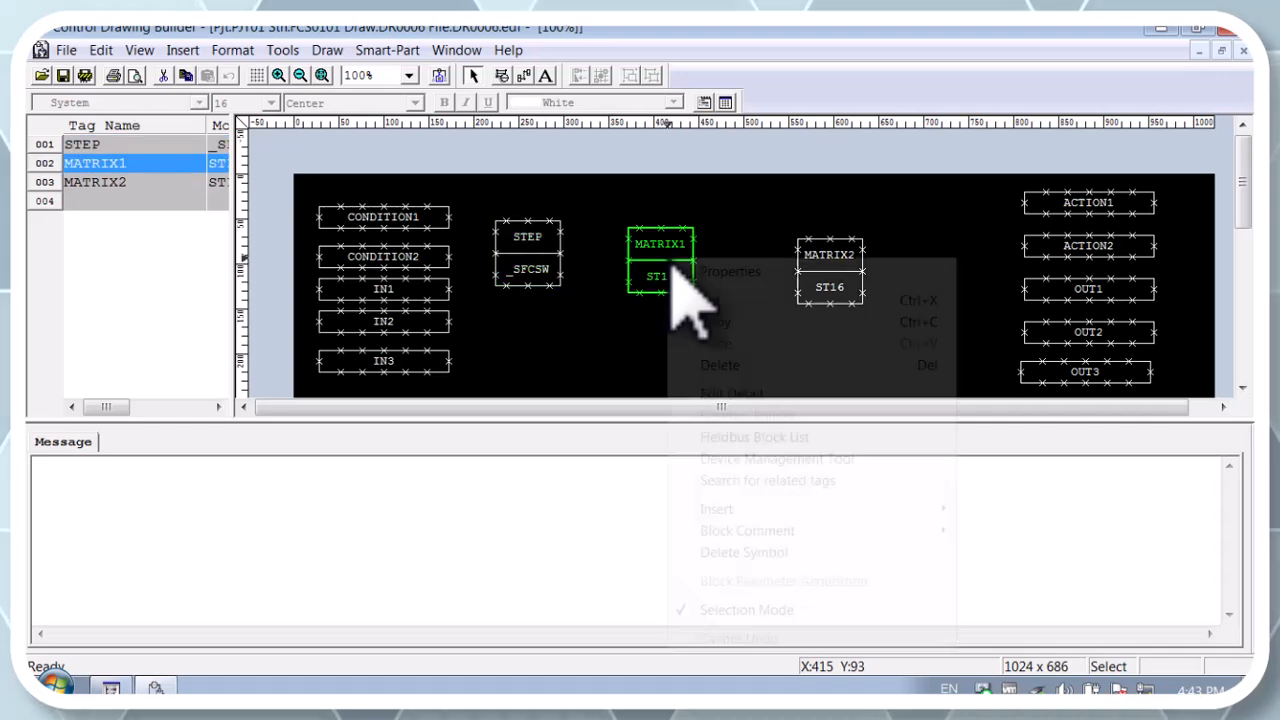
{"action": "left_click", "coordinate": [724, 392]}
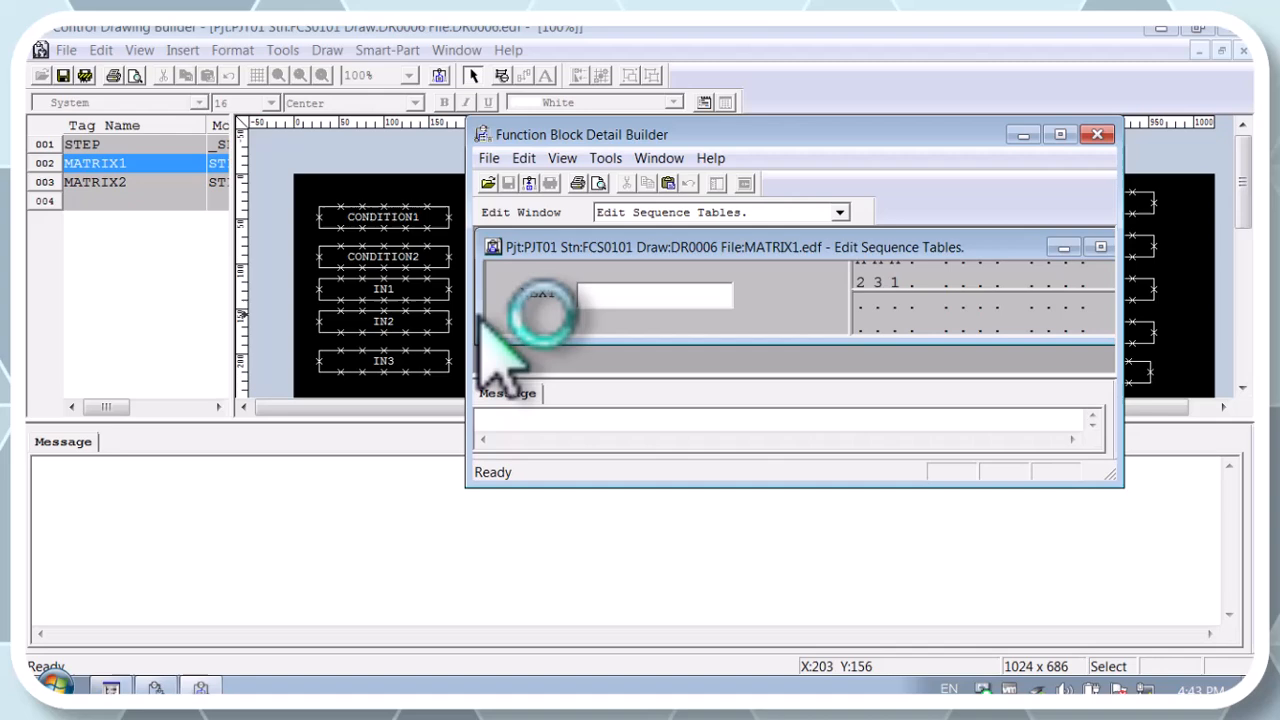
{"action": "left_click", "coordinate": [1060, 134]}
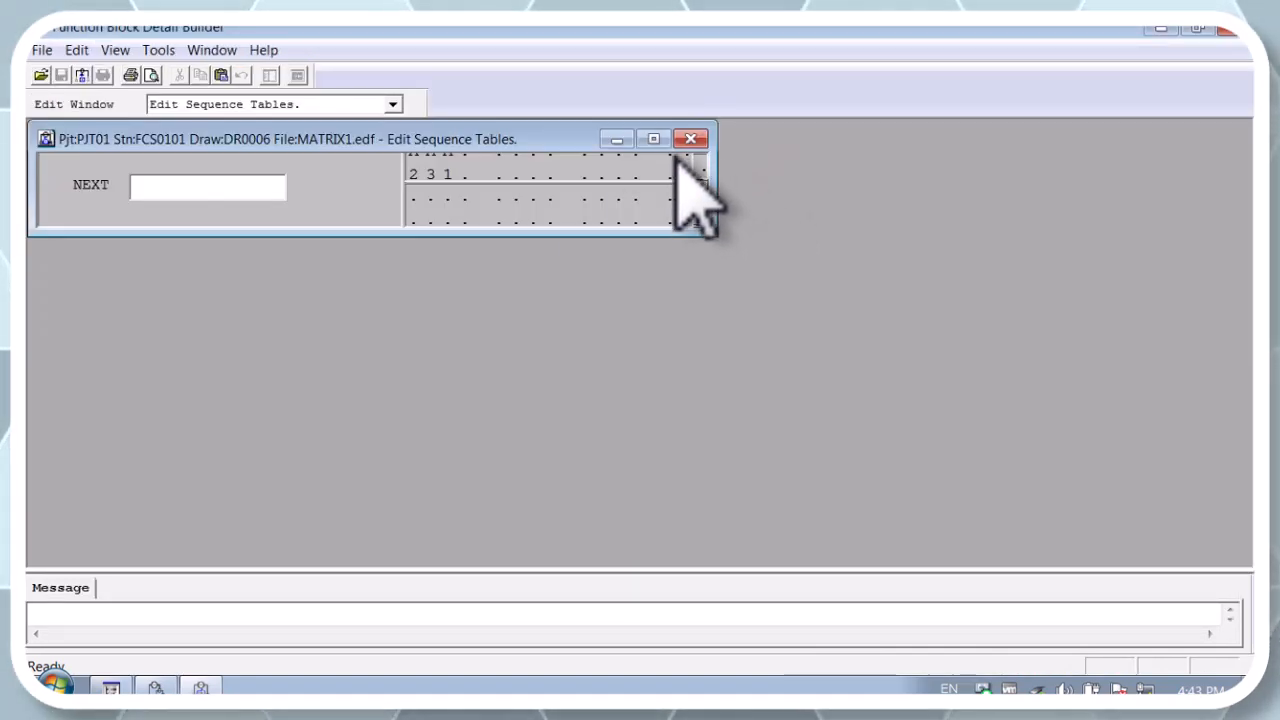
{"action": "left_click", "coordinate": [653, 139]}
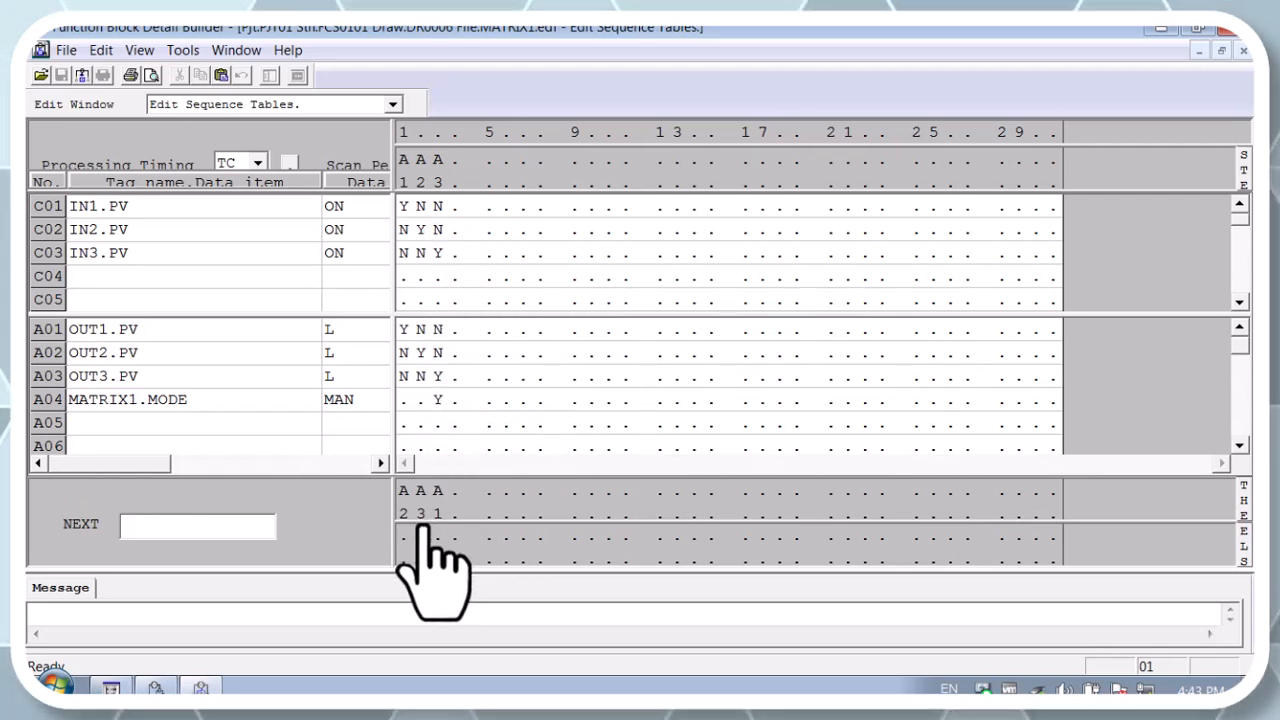
{"action": "left_click", "coordinate": [1240, 50]}
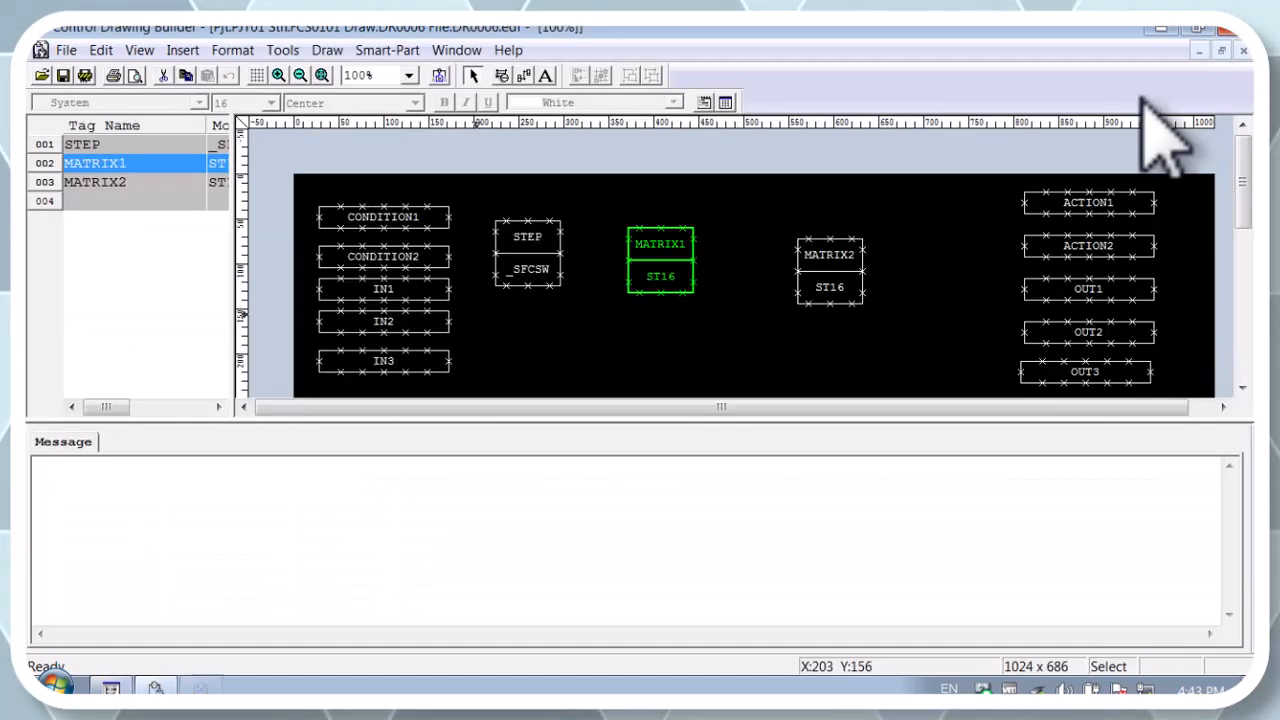
Step: Examine the sequence table in the MATRIX2 block's detail definition, and close it
{"action": "left_click", "coordinate": [831, 278]}
{"action": "right_click", "coordinate": [829, 273]}
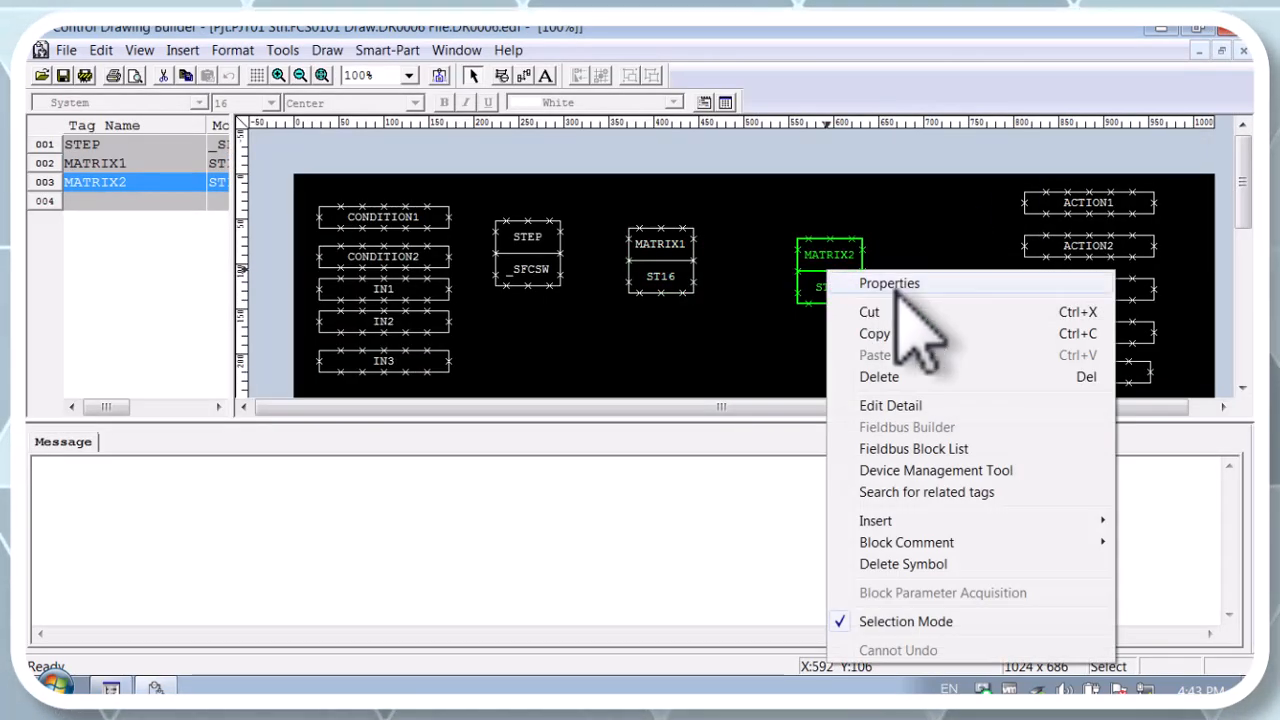
{"action": "left_click", "coordinate": [893, 406]}
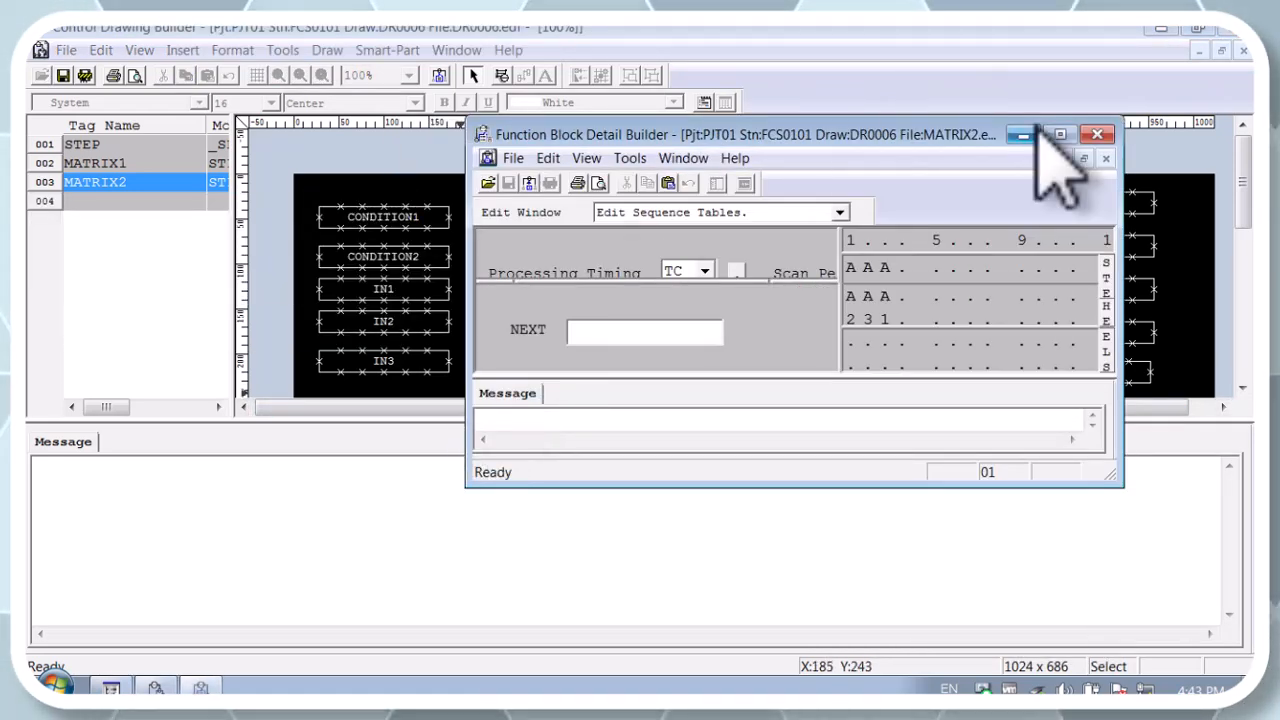
{"action": "left_click", "coordinate": [1063, 133]}
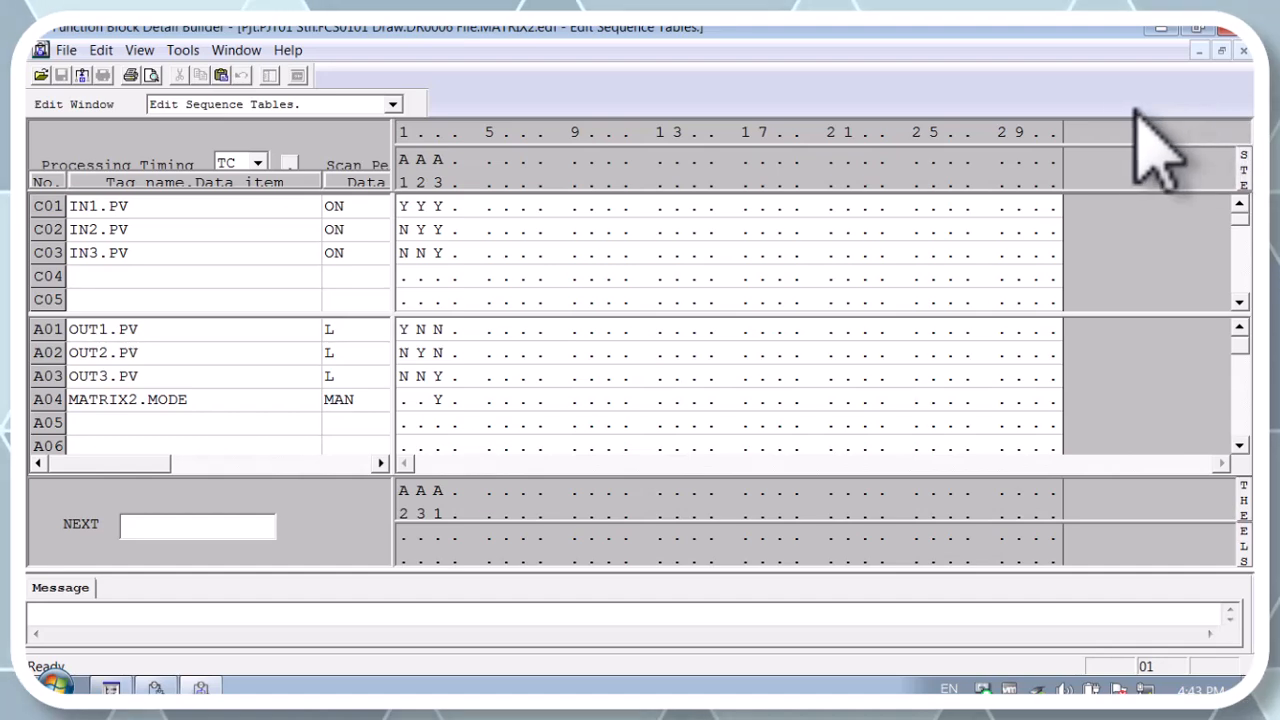
{"action": "left_click", "coordinate": [1242, 50]}
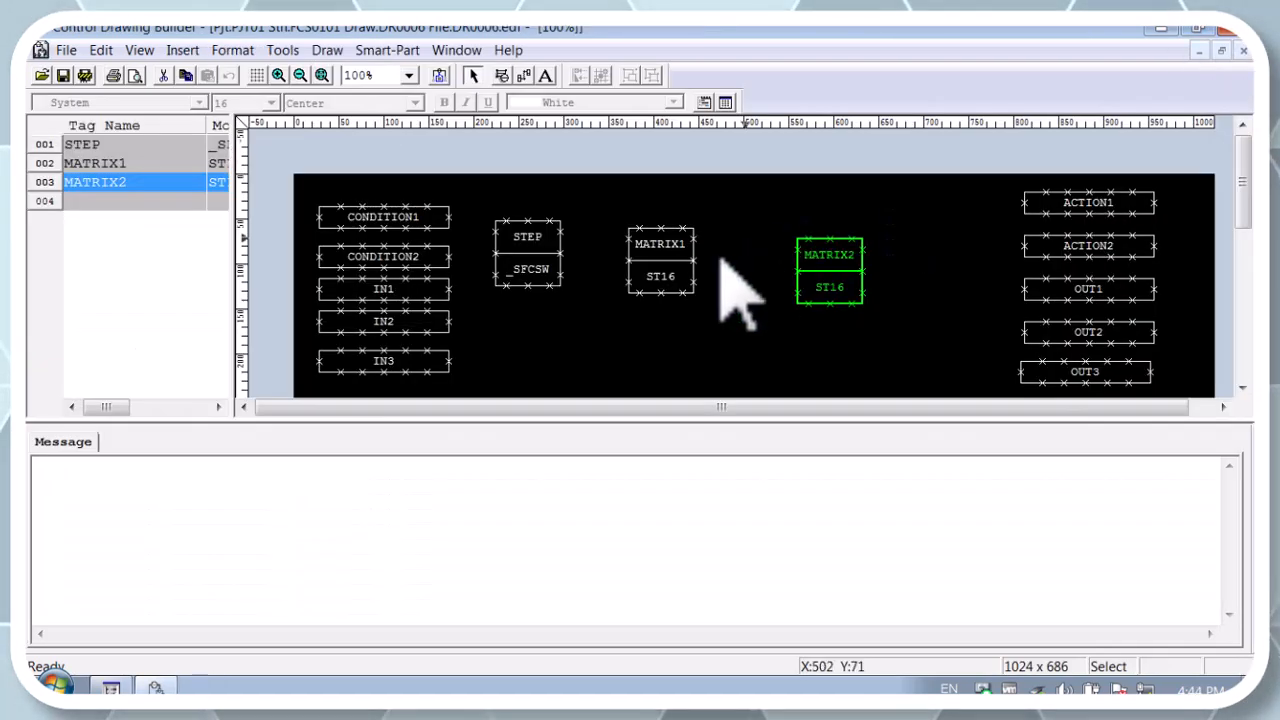
Step: Save control drawing DR0006 and close it
{"action": "left_click", "coordinate": [63, 75]}
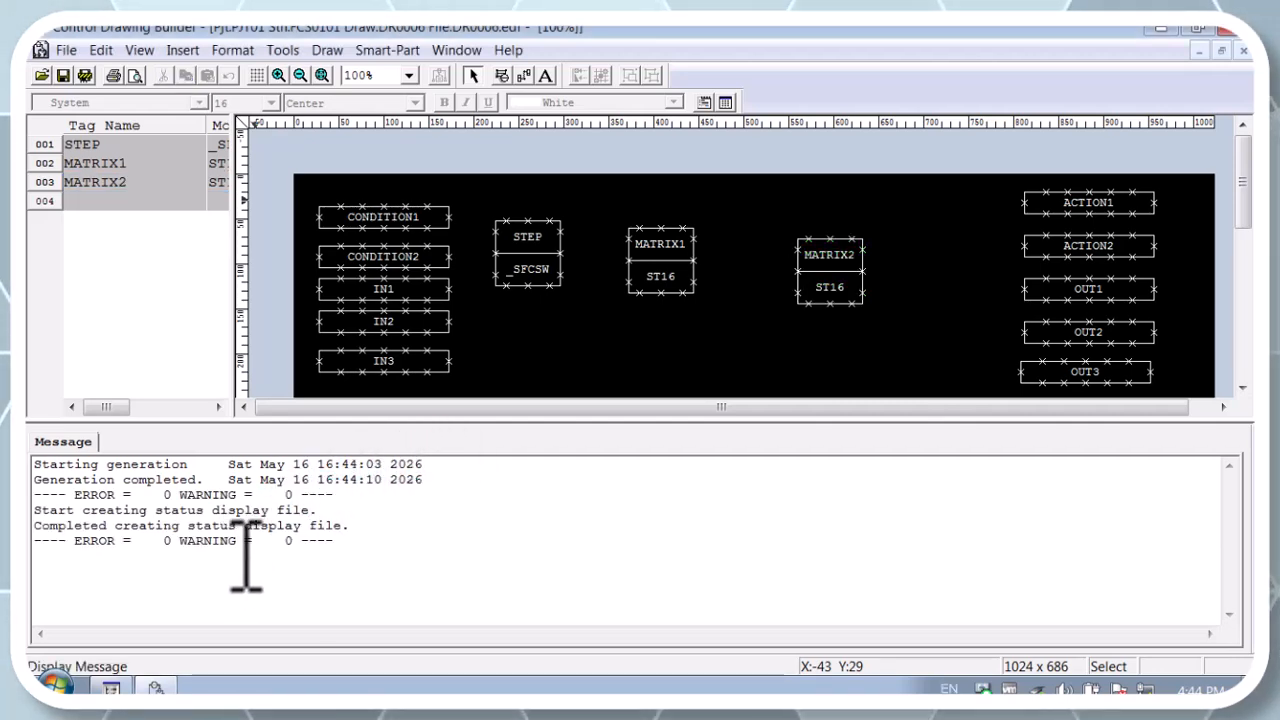
{"action": "left_click", "coordinate": [1223, 29]}
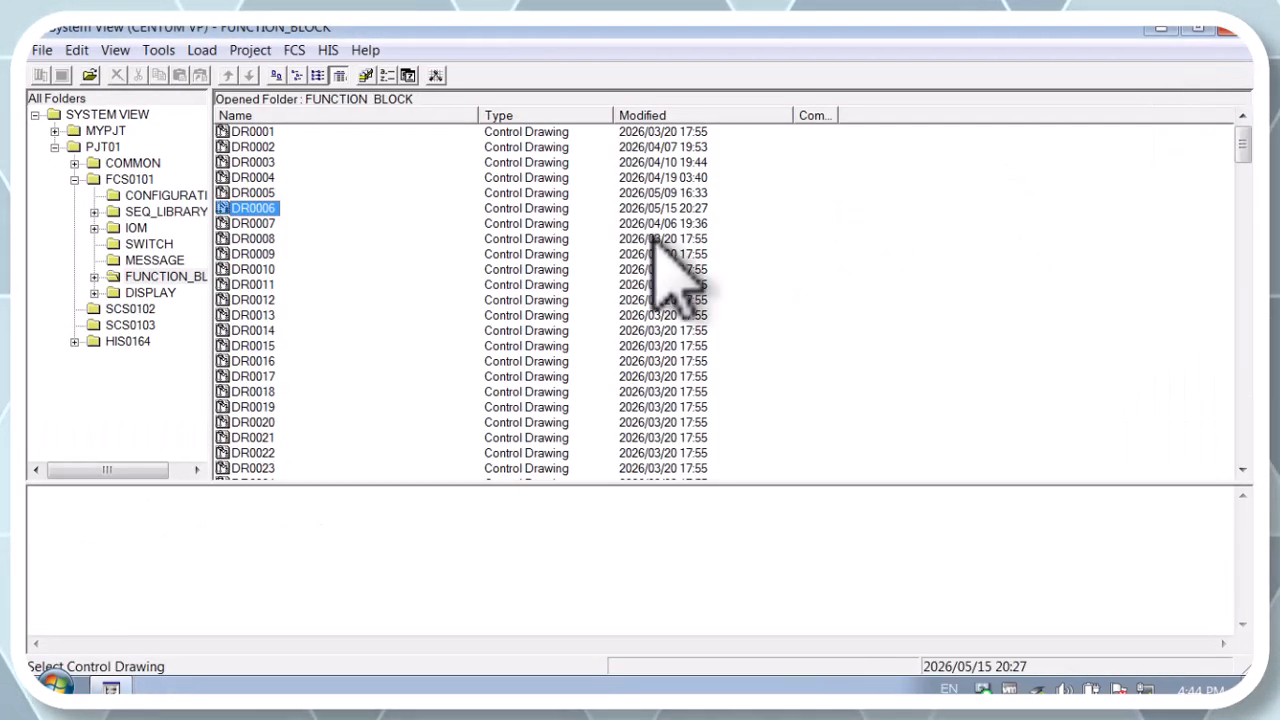
Step: Start the Test Function for station FCS0101 in project PJT01 and minimize the open windows to reveal the operator desktop
{"action": "right_click", "coordinate": [123, 180]}
{"action": "mouse_move", "coordinate": [312, 383]}
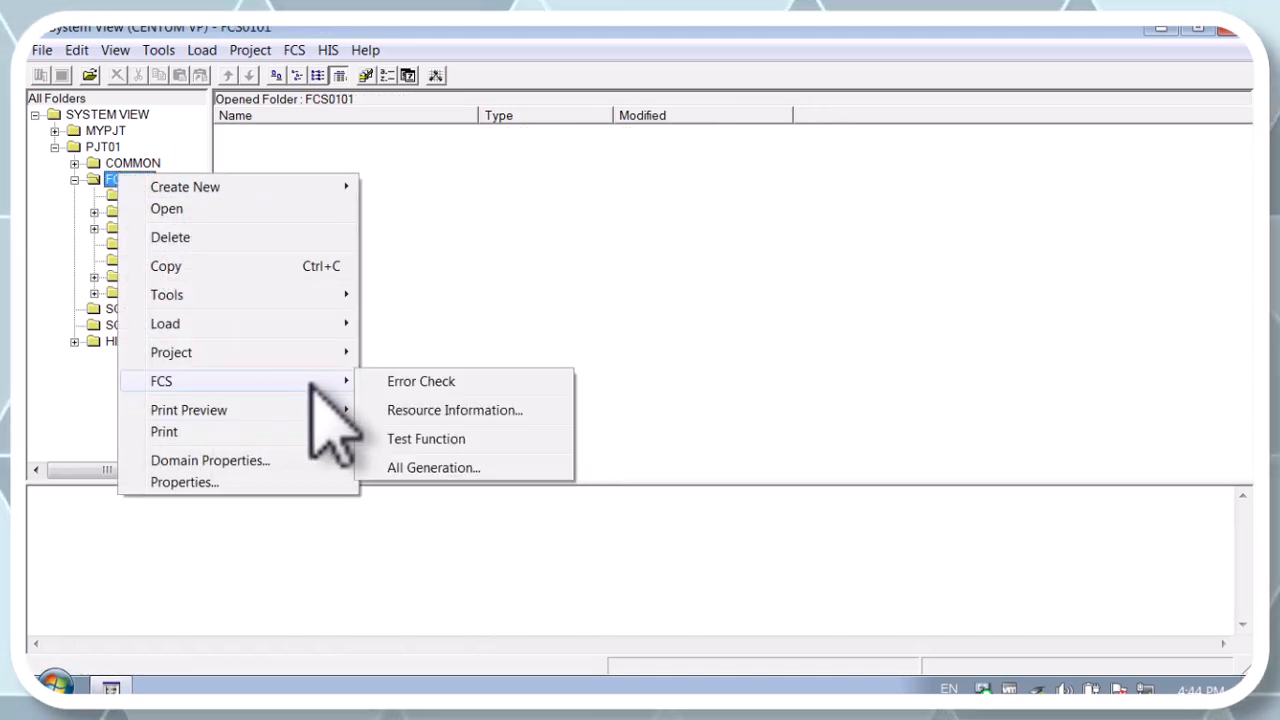
{"action": "left_click", "coordinate": [424, 440]}
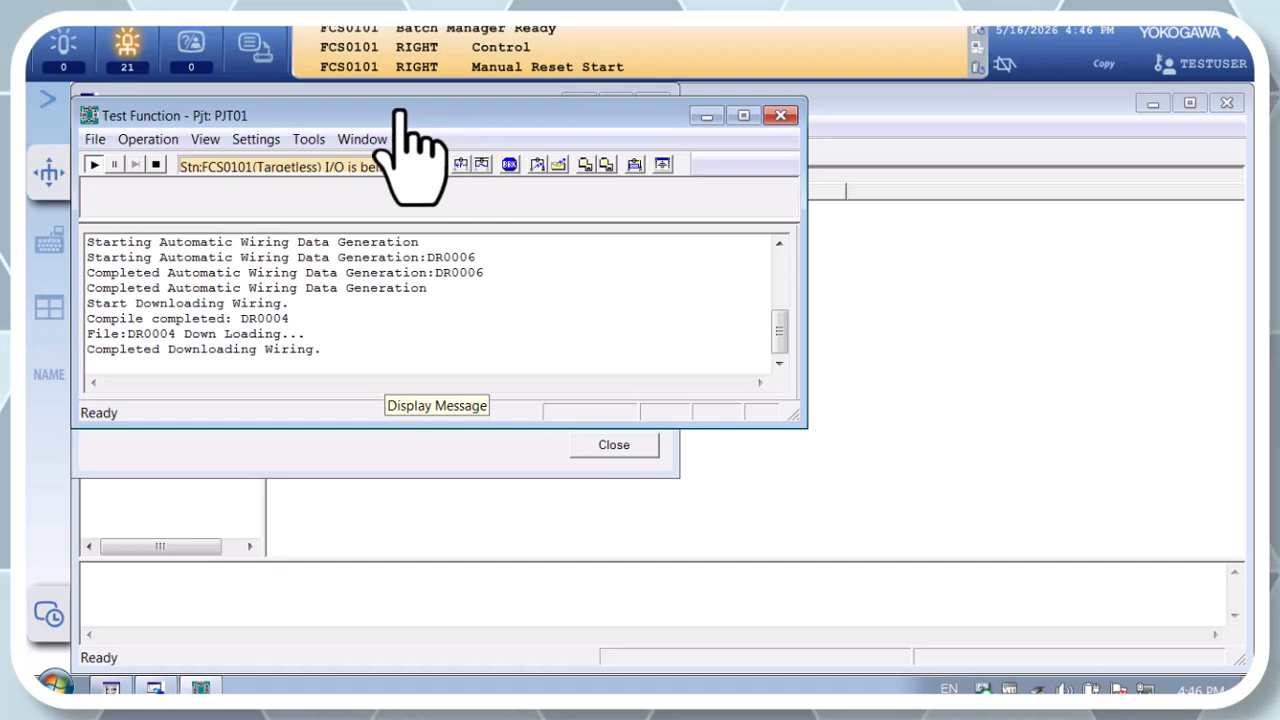
{"action": "left_click", "coordinate": [706, 116]}
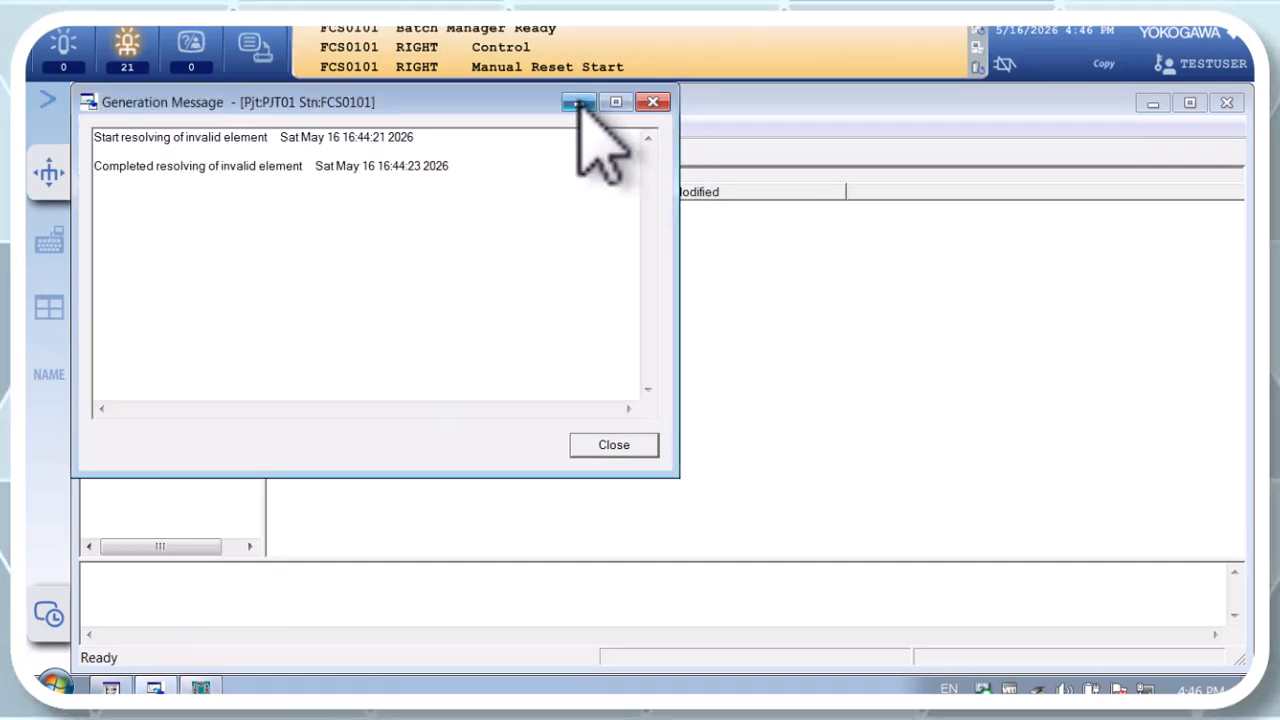
{"action": "left_click", "coordinate": [577, 106]}
{"action": "left_click", "coordinate": [1153, 103]}
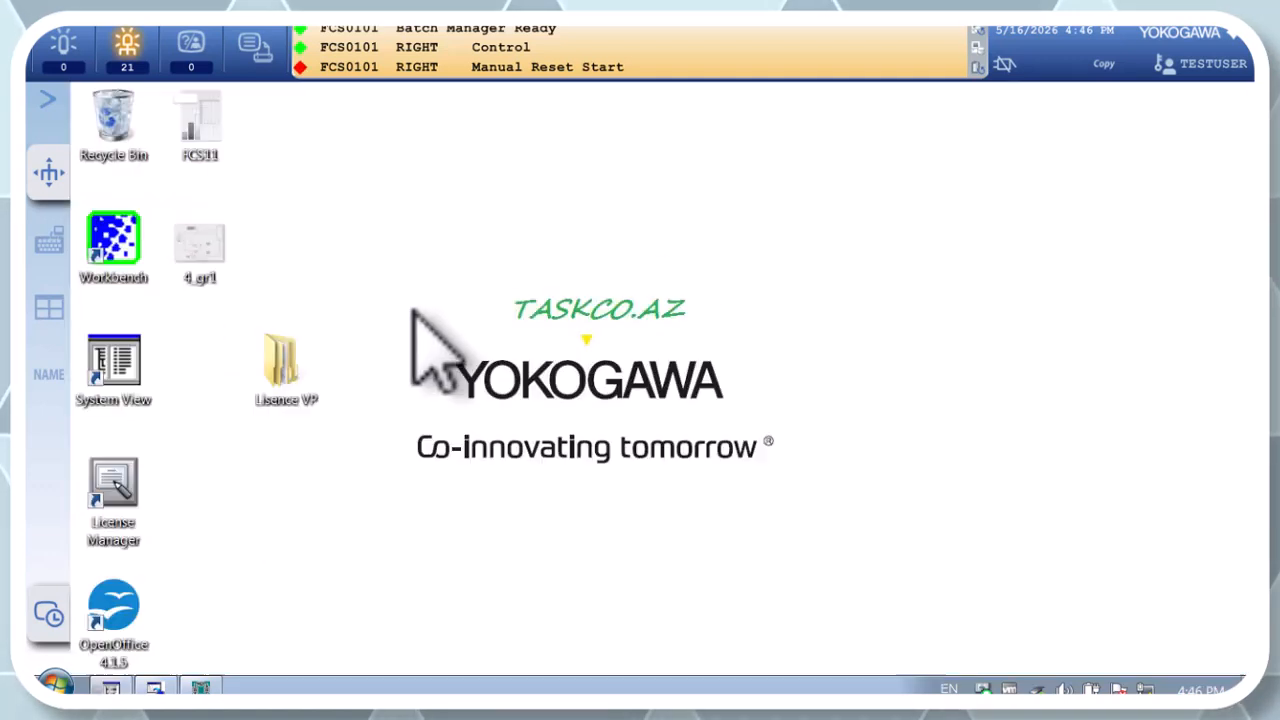
Step: Open drawing %DR0006S010101 of FCS0101 from the plant hierarchy and narrow its window to the desktop's right side
{"action": "left_click", "coordinate": [50, 178]}
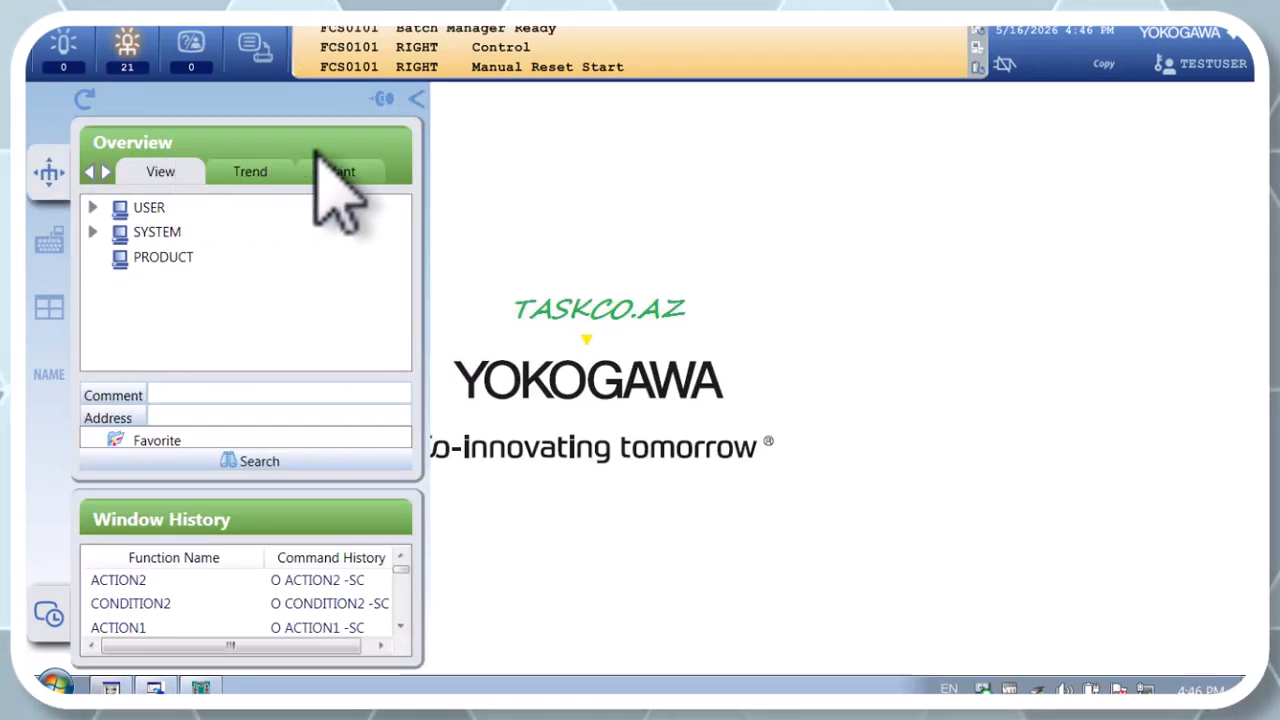
{"action": "left_click", "coordinate": [339, 175]}
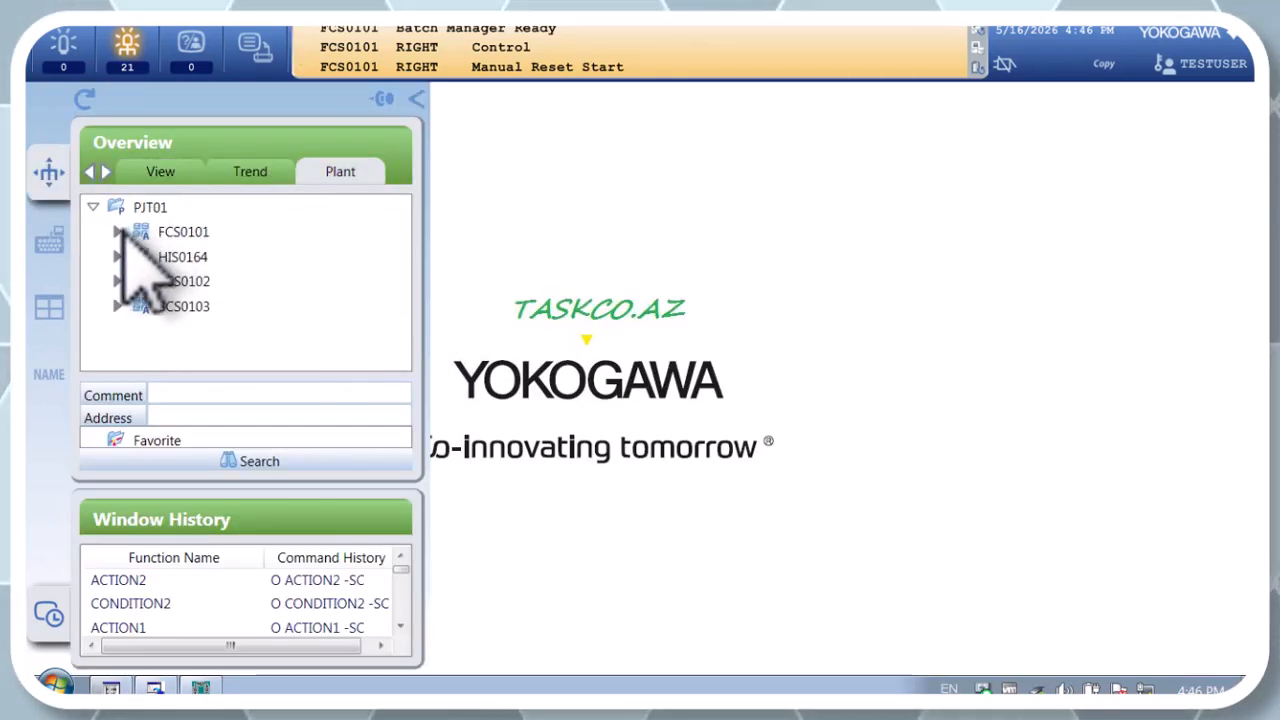
{"action": "left_click", "coordinate": [119, 229]}
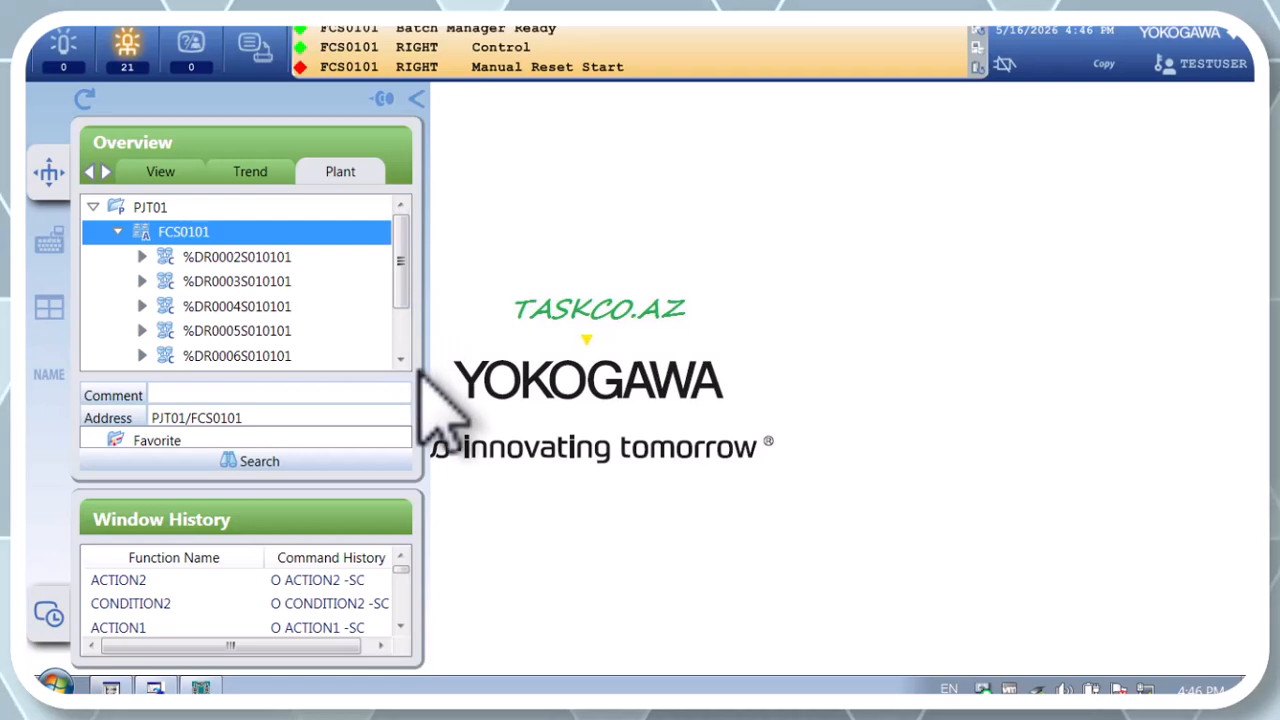
{"action": "left_click", "coordinate": [400, 359]}
{"action": "left_click", "coordinate": [245, 309]}
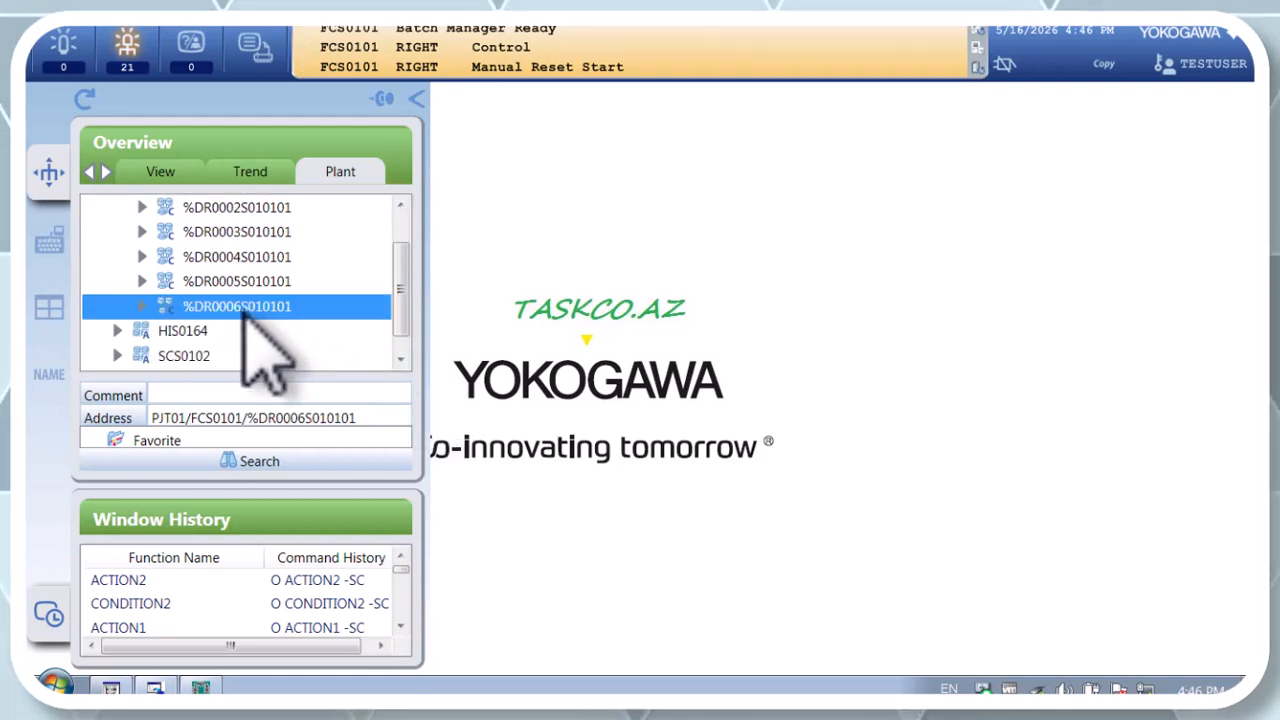
{"action": "double_click", "coordinate": [243, 312]}
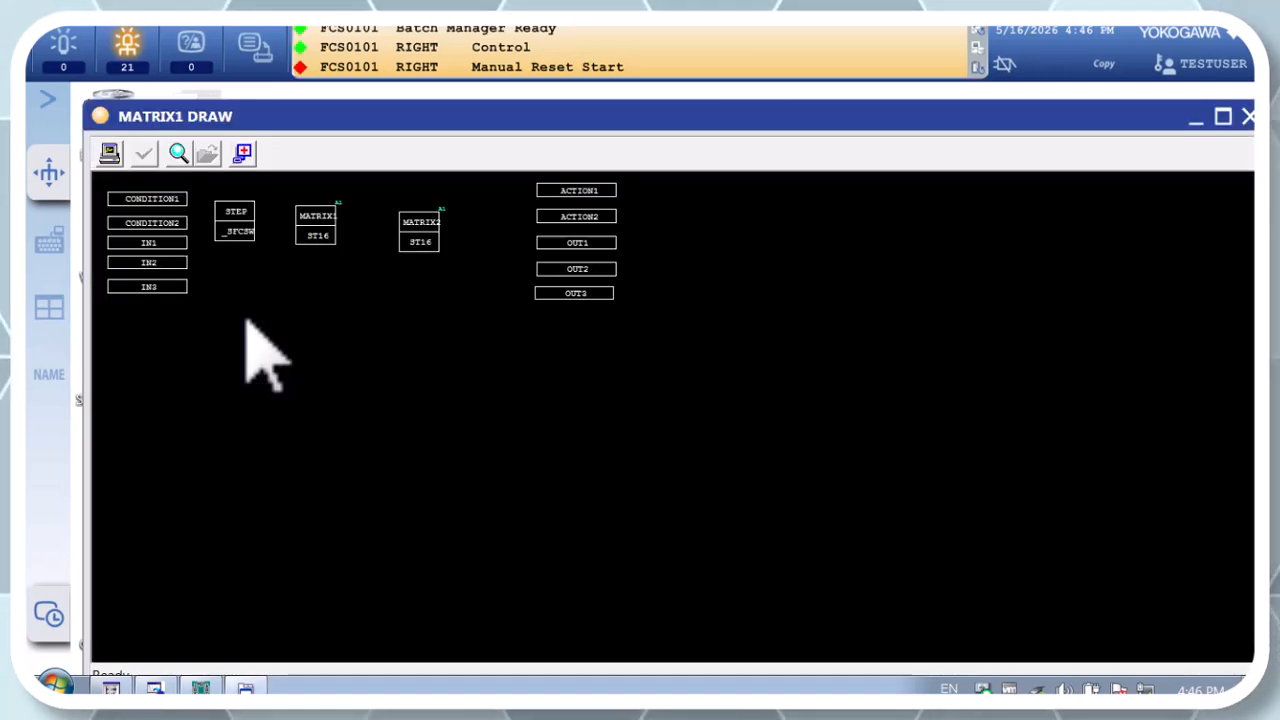
{"action": "mouse_move", "coordinate": [86, 320]}
{"action": "left_mouse_down"}
{"action": "mouse_move", "coordinate": [514, 329]}
{"action": "mouse_move", "coordinate": [886, 314]}
{"action": "left_mouse_up"}
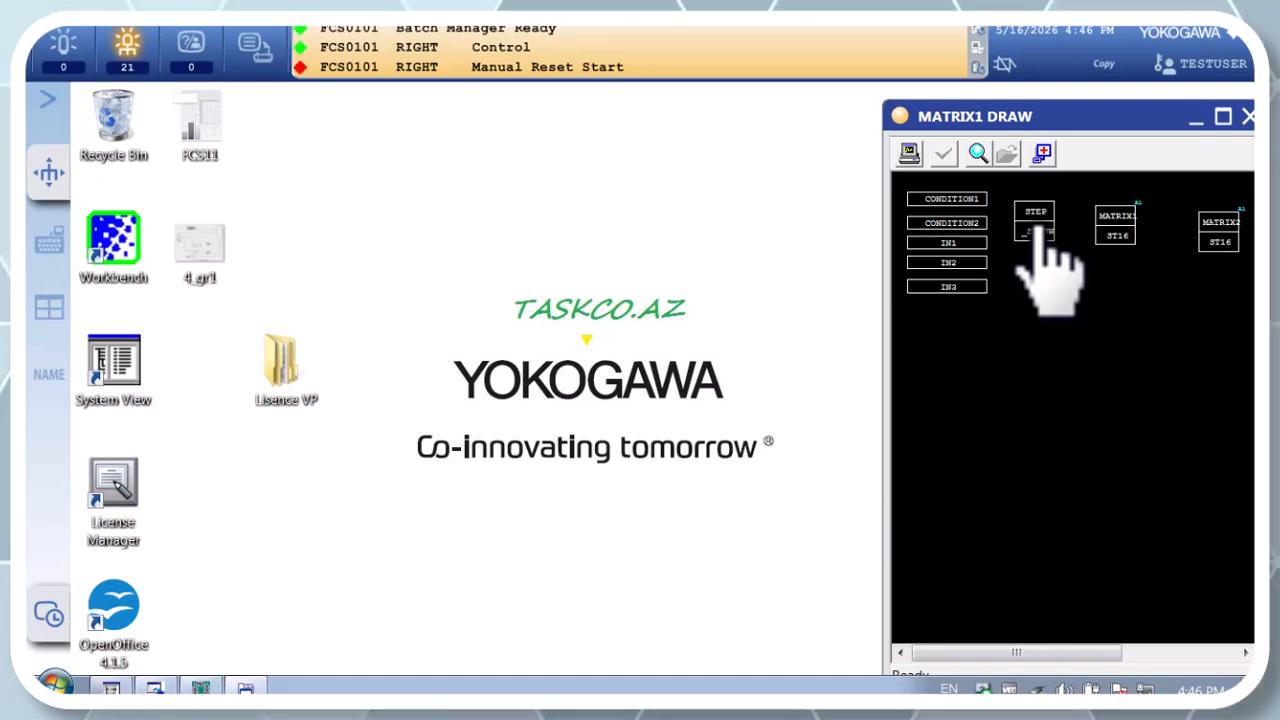
Step: View the STEP block's faceplate from the drawing, and close it
{"action": "right_click", "coordinate": [1038, 229]}
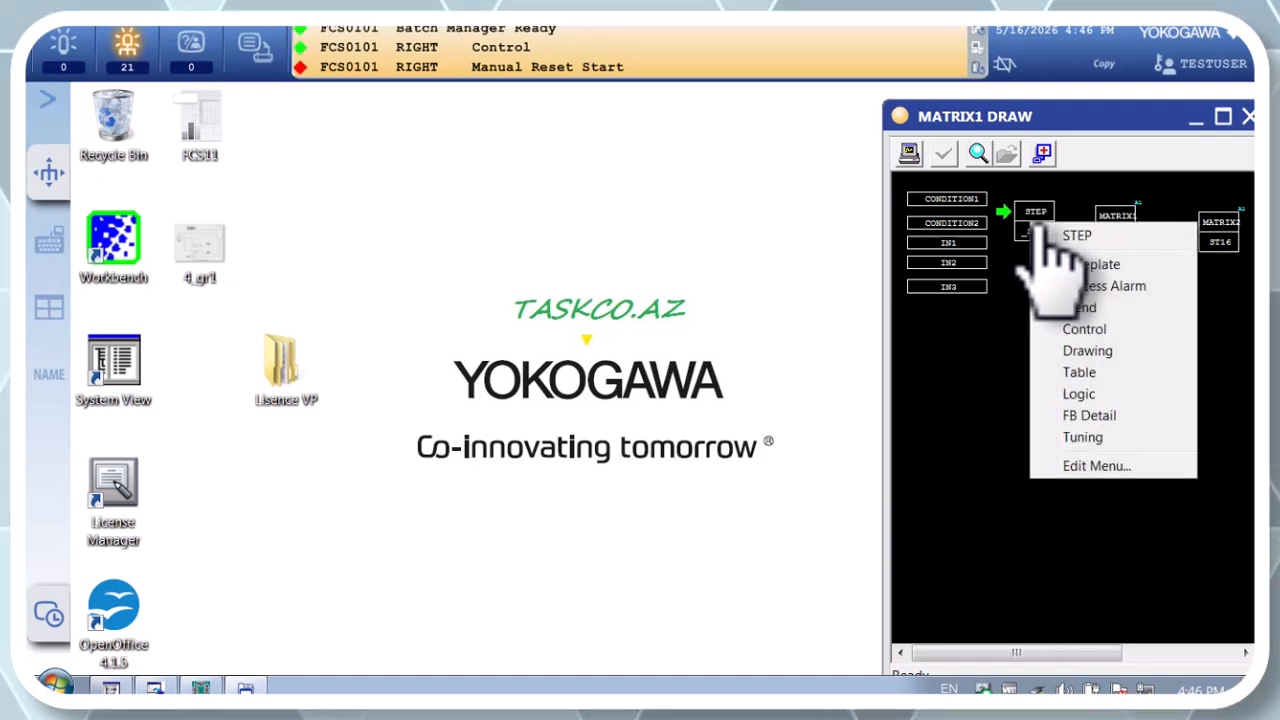
{"action": "left_click", "coordinate": [1100, 263]}
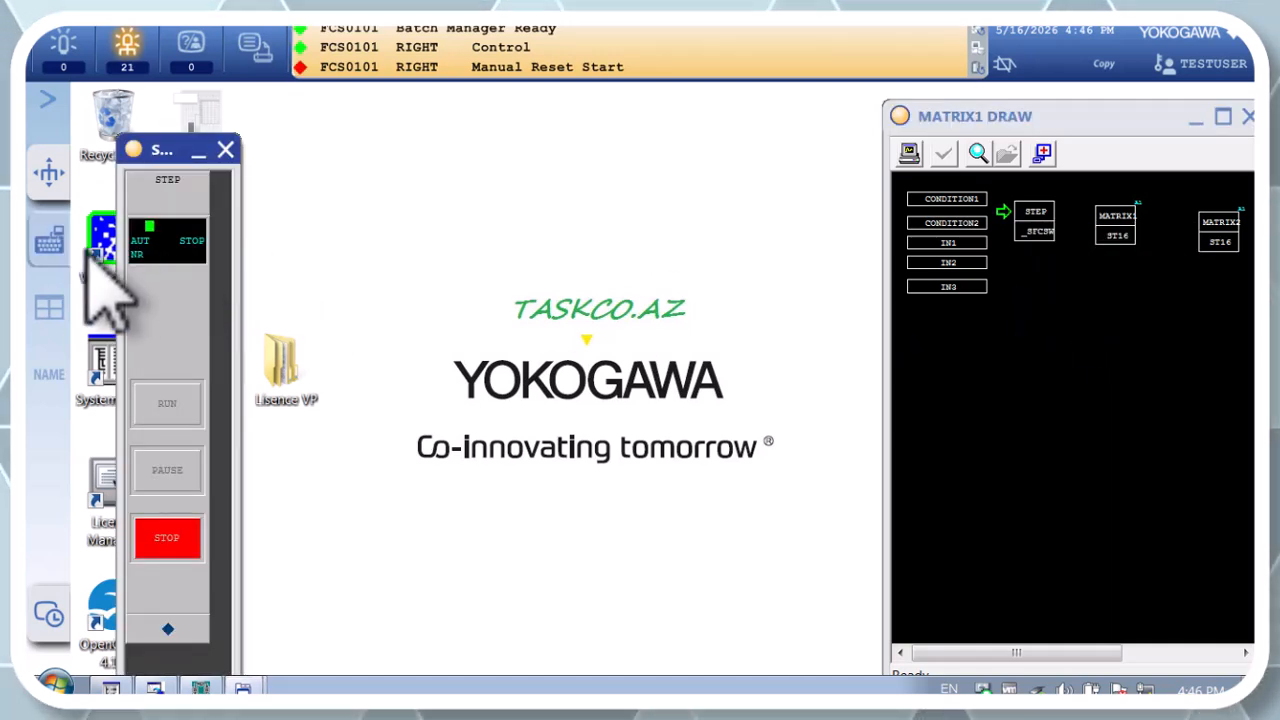
{"action": "left_click", "coordinate": [226, 150]}
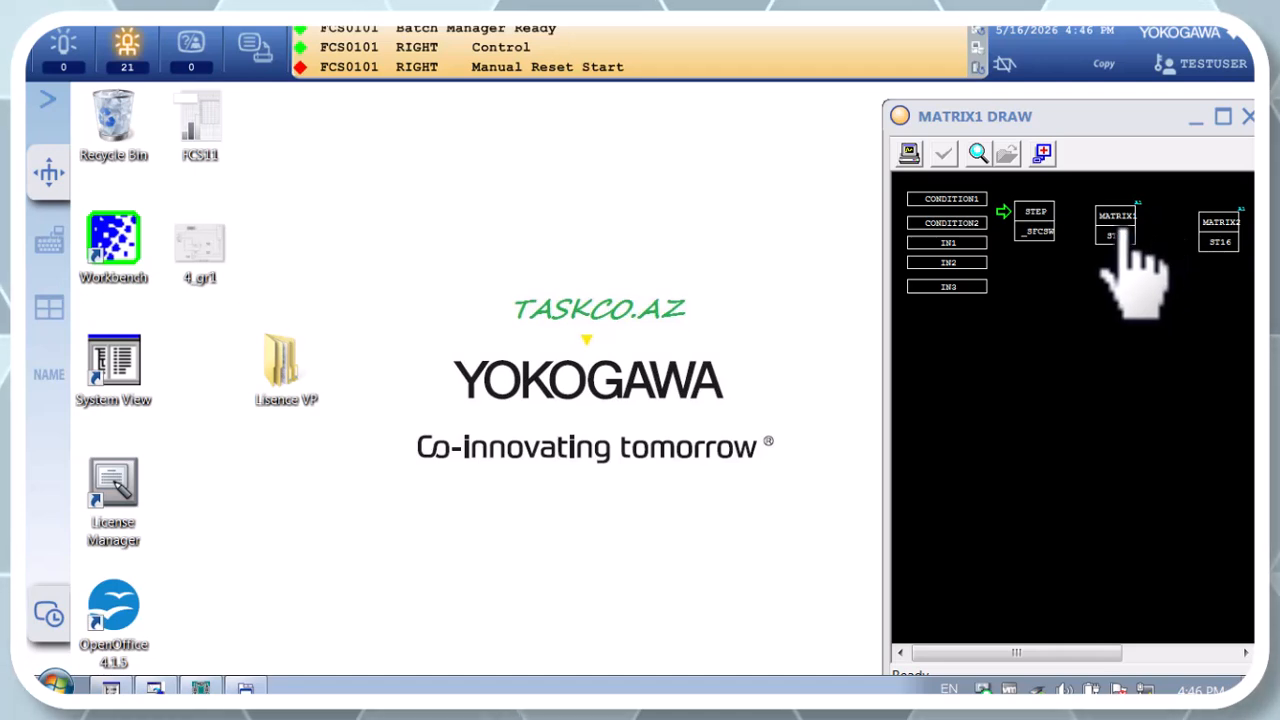
Step: Open the faceplate of the MATRIX1 block from the drawing
{"action": "left_click", "coordinate": [1118, 218]}
{"action": "right_click", "coordinate": [1126, 226]}
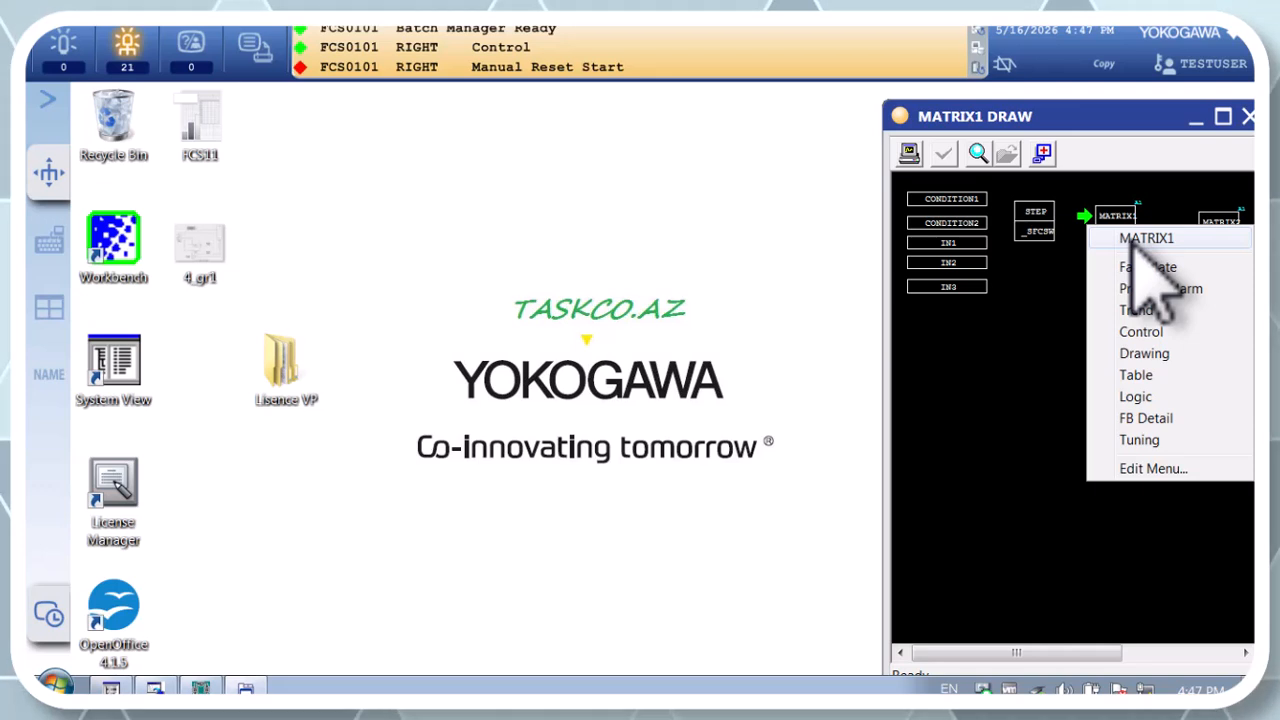
{"action": "left_click", "coordinate": [1142, 268]}
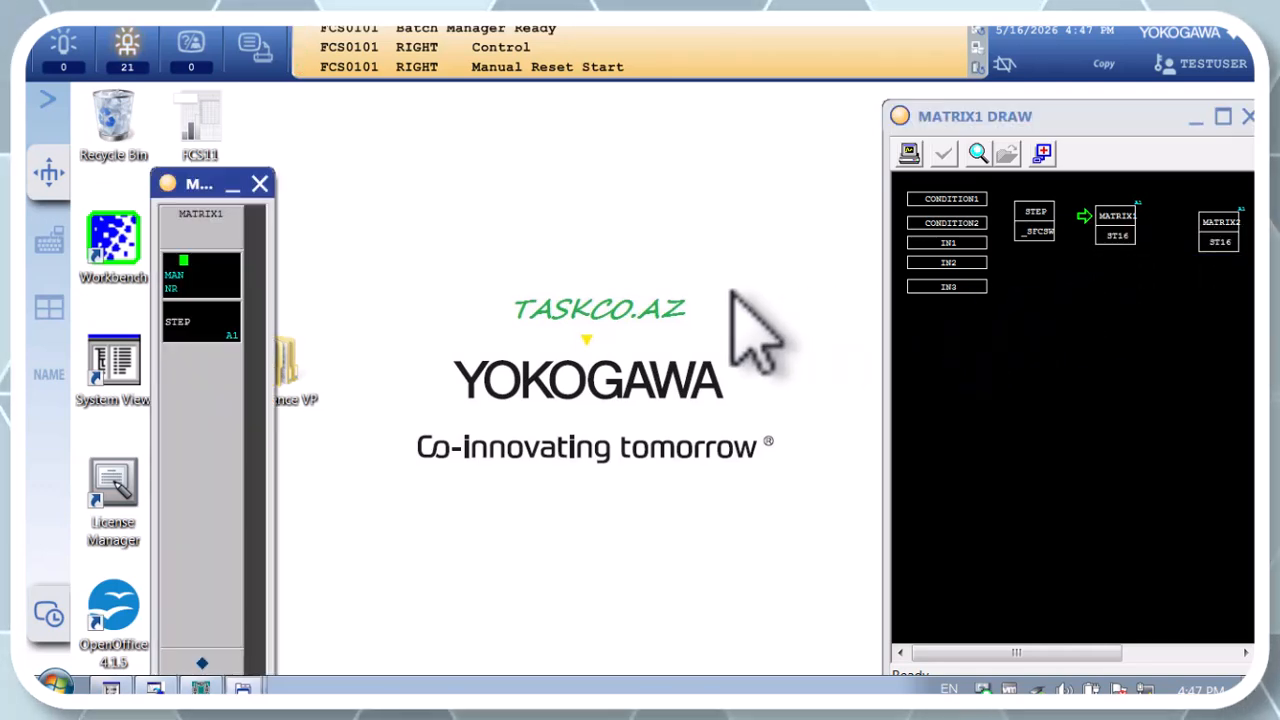
Step: Close the MATRIX1 faceplate, then view the MATRIX2 block's faceplate from the drawing and close it
{"action": "left_click", "coordinate": [260, 184]}
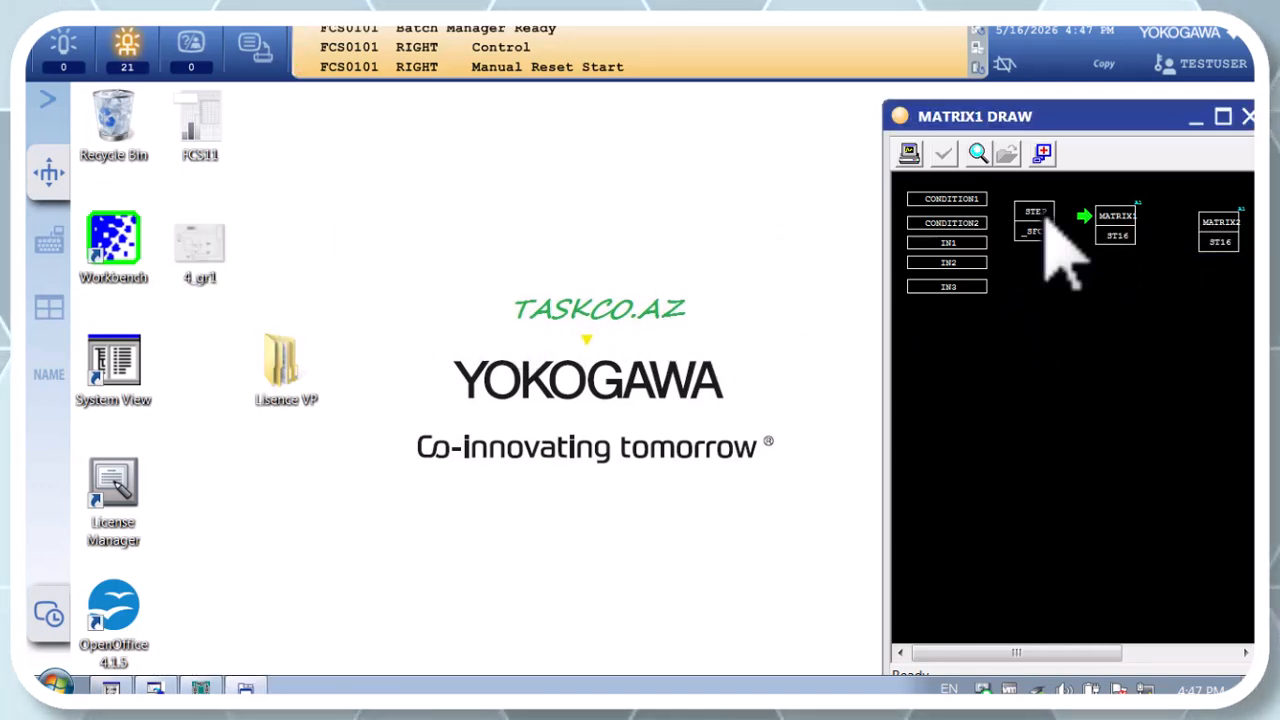
{"action": "right_click", "coordinate": [1222, 244]}
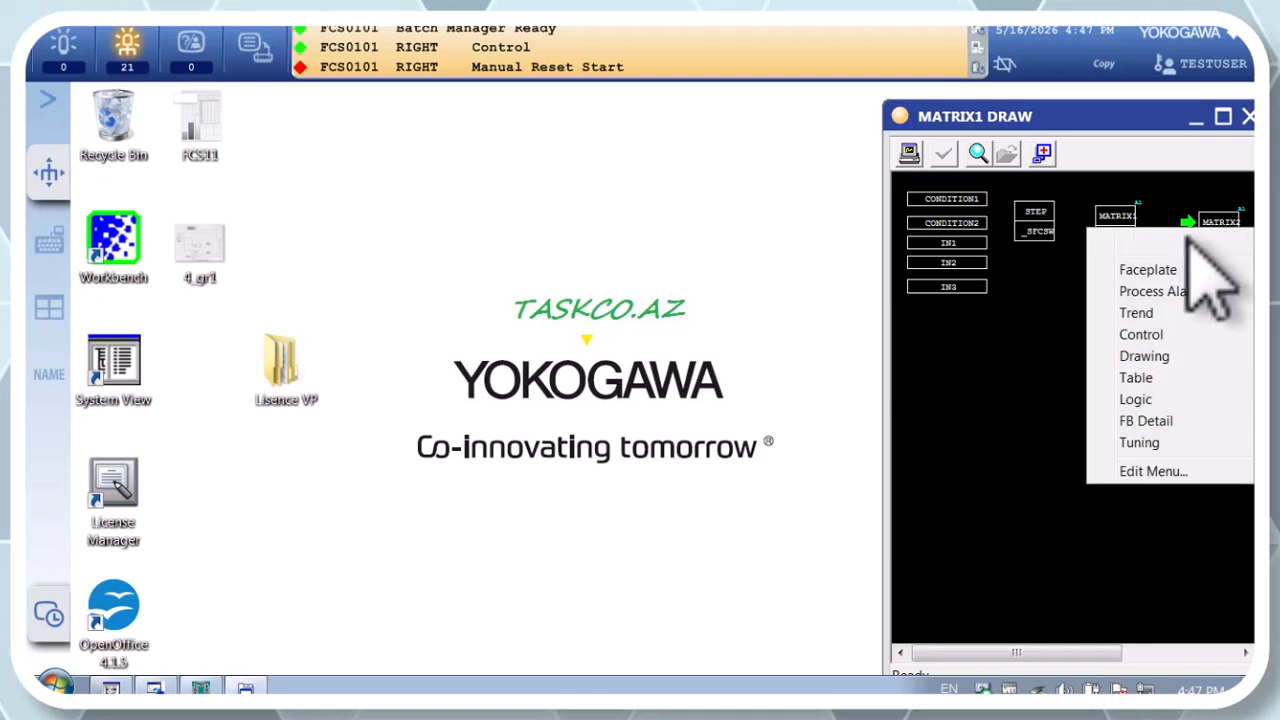
{"action": "left_click", "coordinate": [1176, 272]}
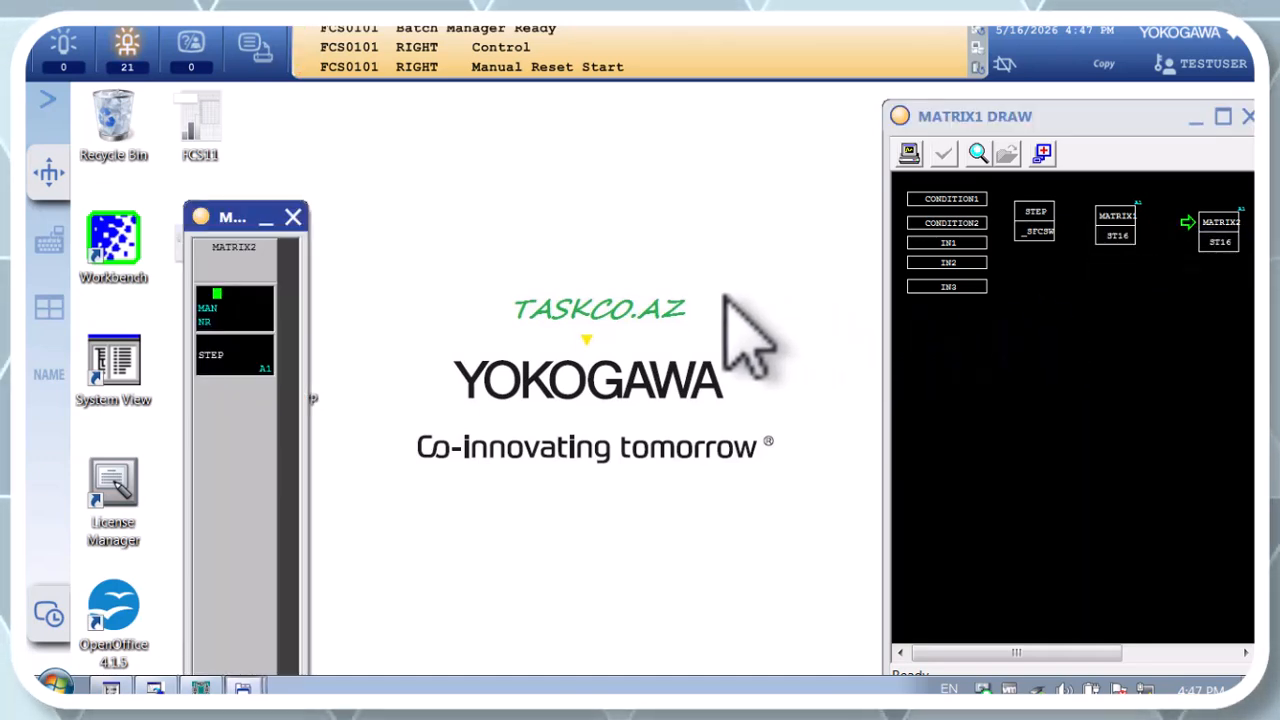
{"action": "left_click", "coordinate": [293, 217]}
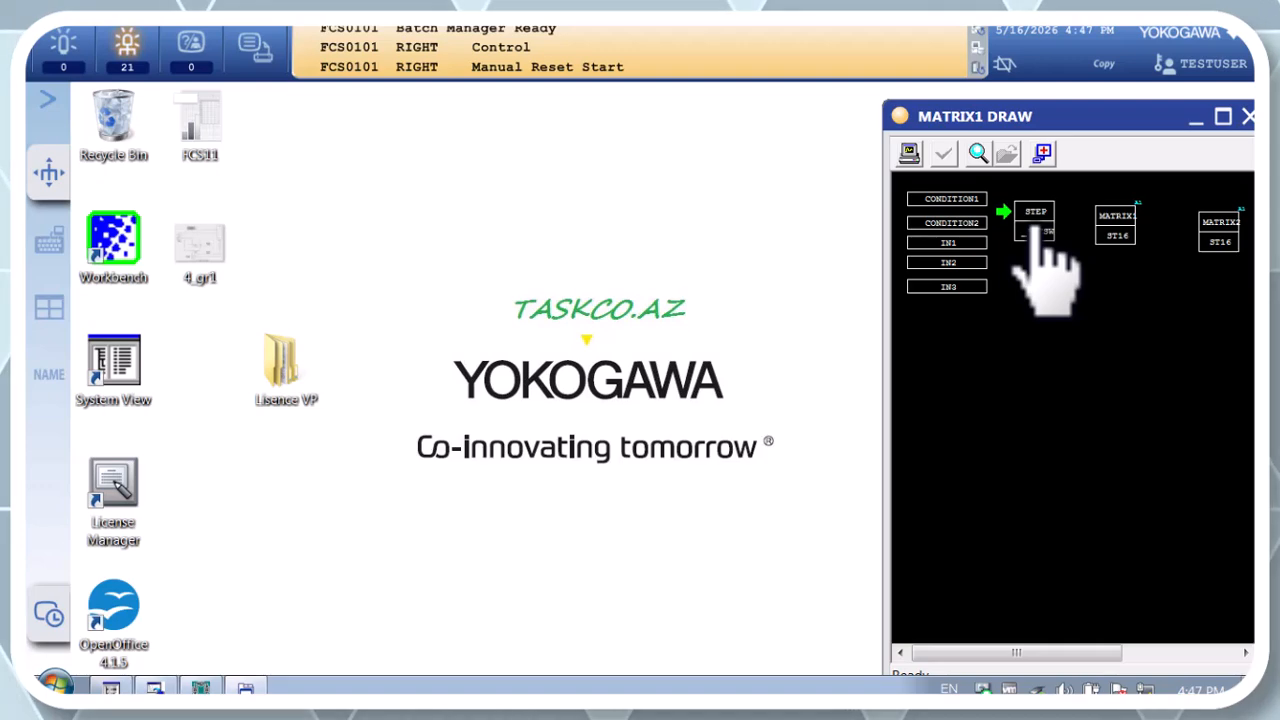
{"action": "left_click", "coordinate": [1035, 232]}
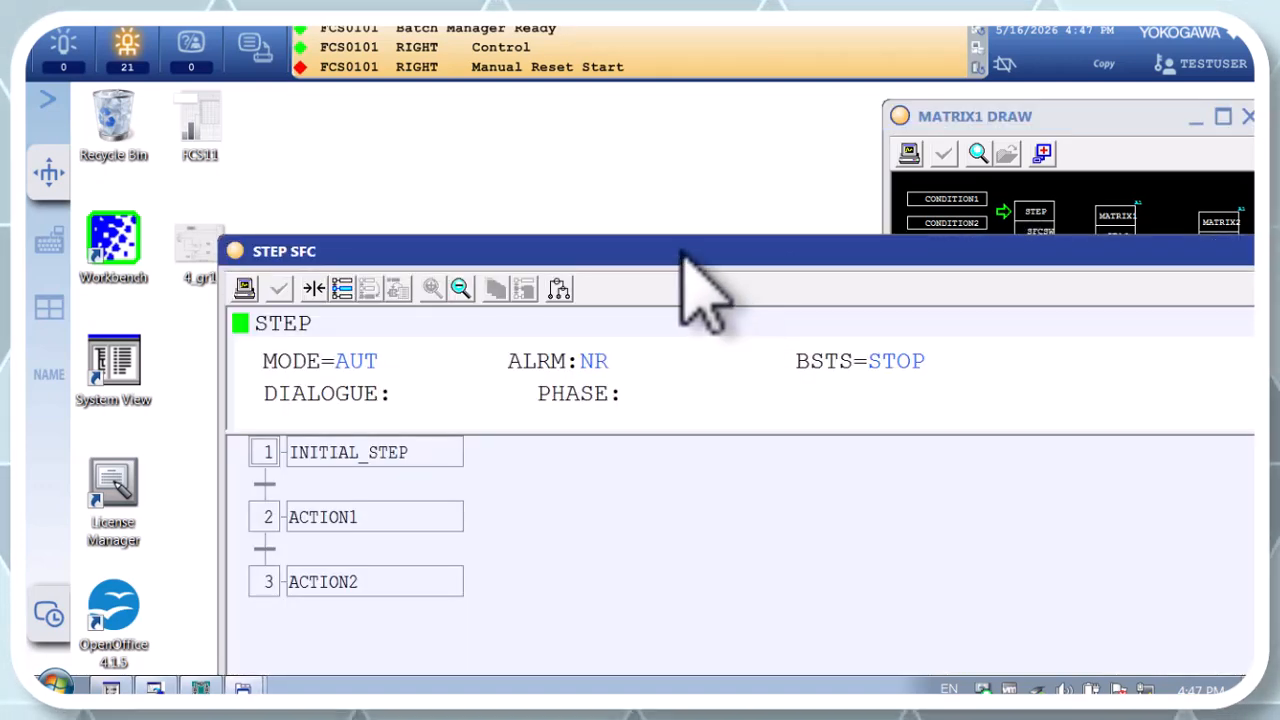
{"action": "left_click_drag", "start_coordinate": [677, 251], "coordinate": [574, 114]}
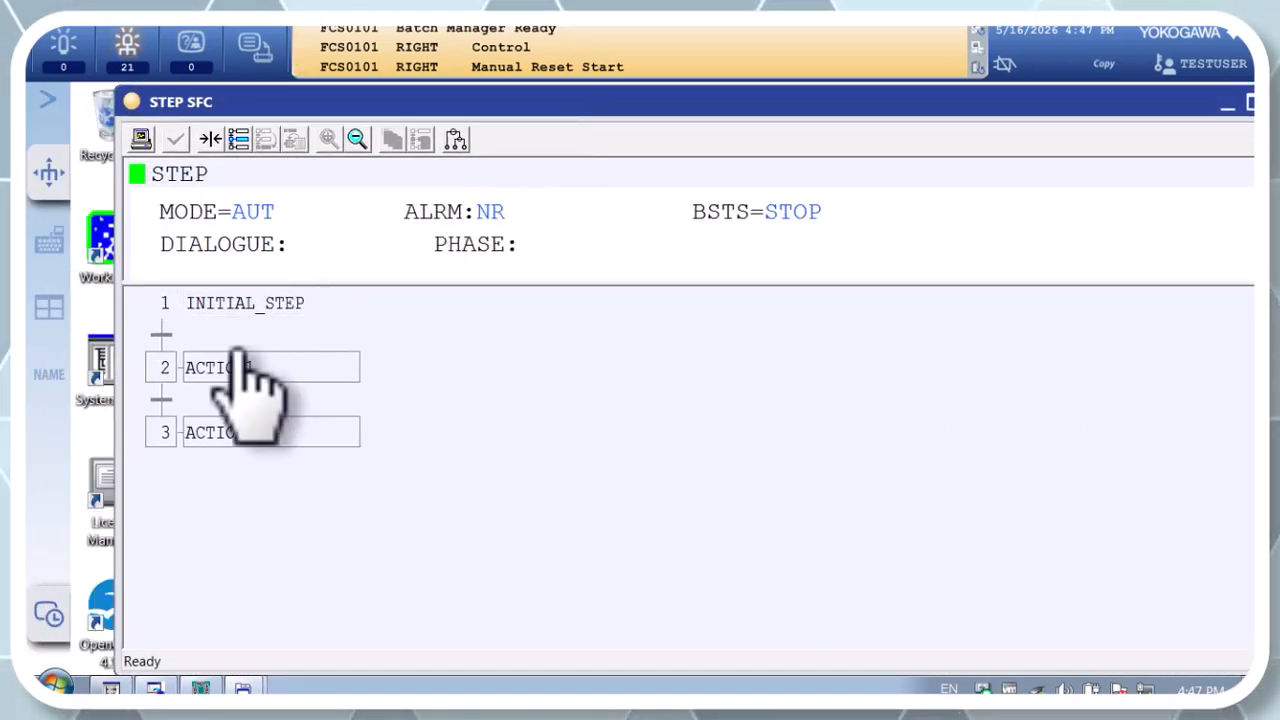
{"action": "left_click_drag", "start_coordinate": [116, 363], "coordinate": [740, 357]}
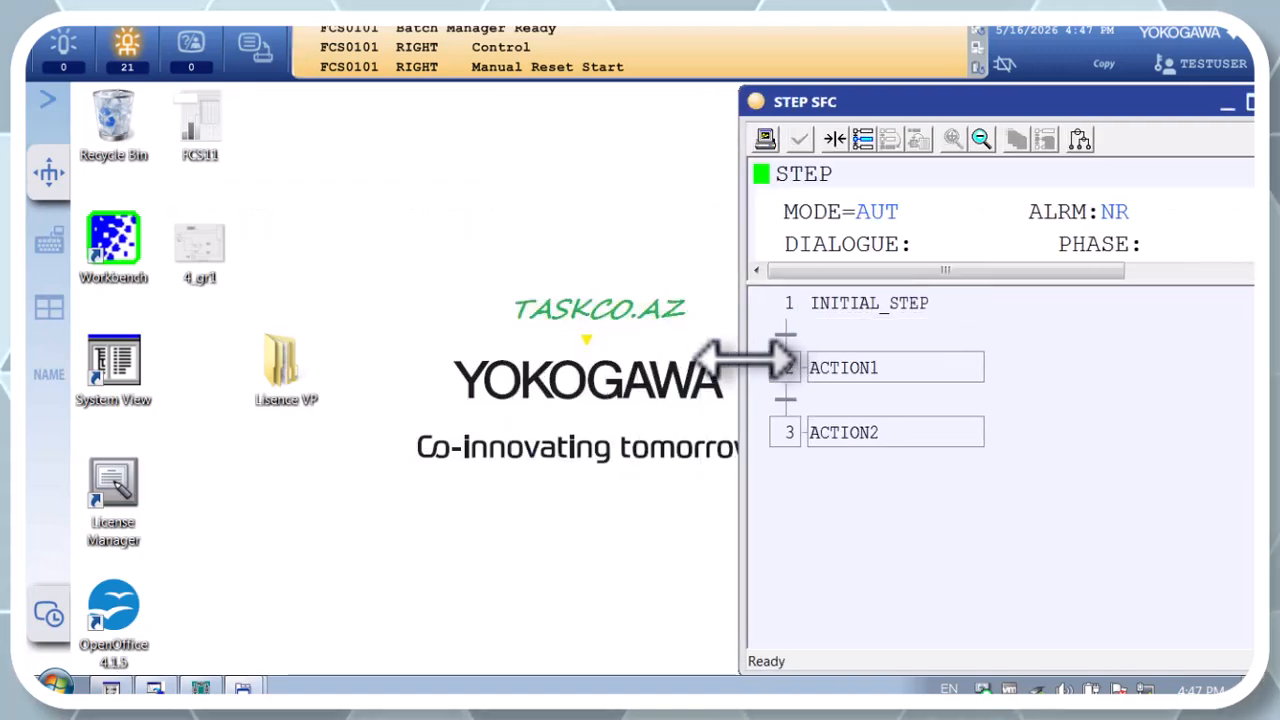
{"action": "mouse_move", "coordinate": [933, 125]}
{"action": "left_mouse_down"}
{"action": "mouse_move", "coordinate": [243, 120]}
{"action": "mouse_move", "coordinate": [286, 129]}
{"action": "mouse_move", "coordinate": [263, 107]}
{"action": "left_mouse_up"}
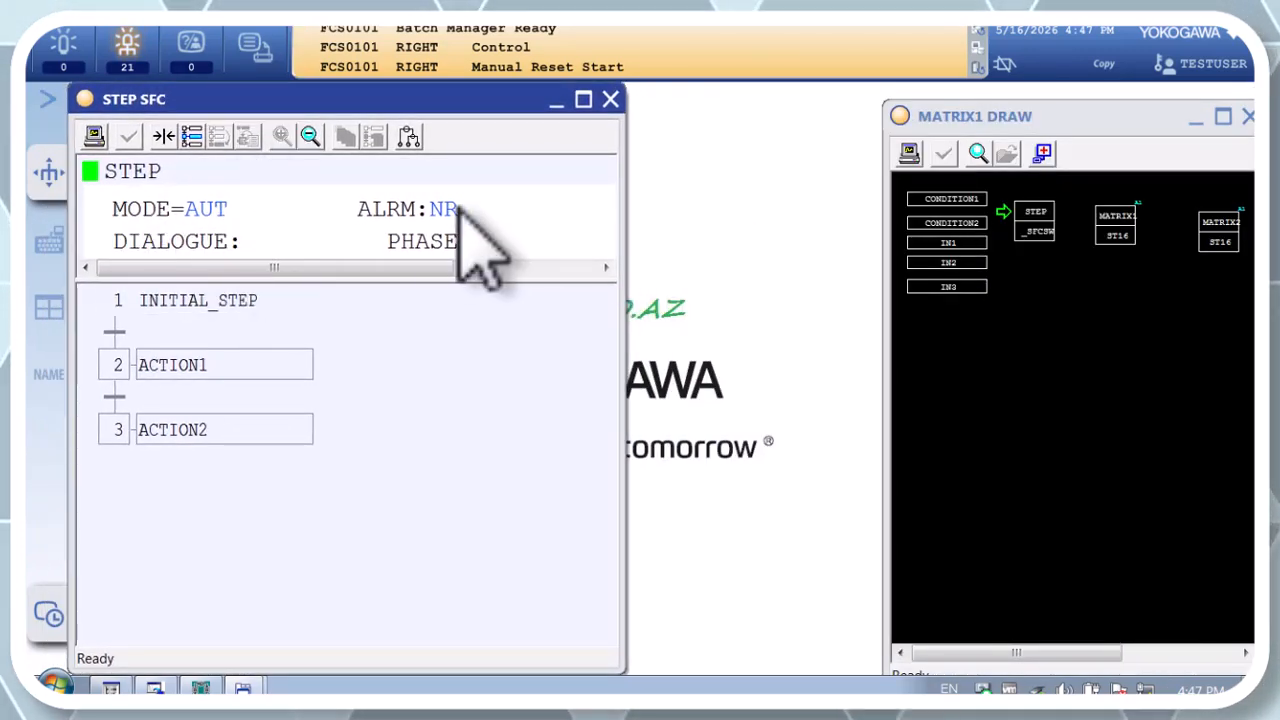
{"action": "left_click_drag", "start_coordinate": [393, 266], "coordinate": [540, 274]}
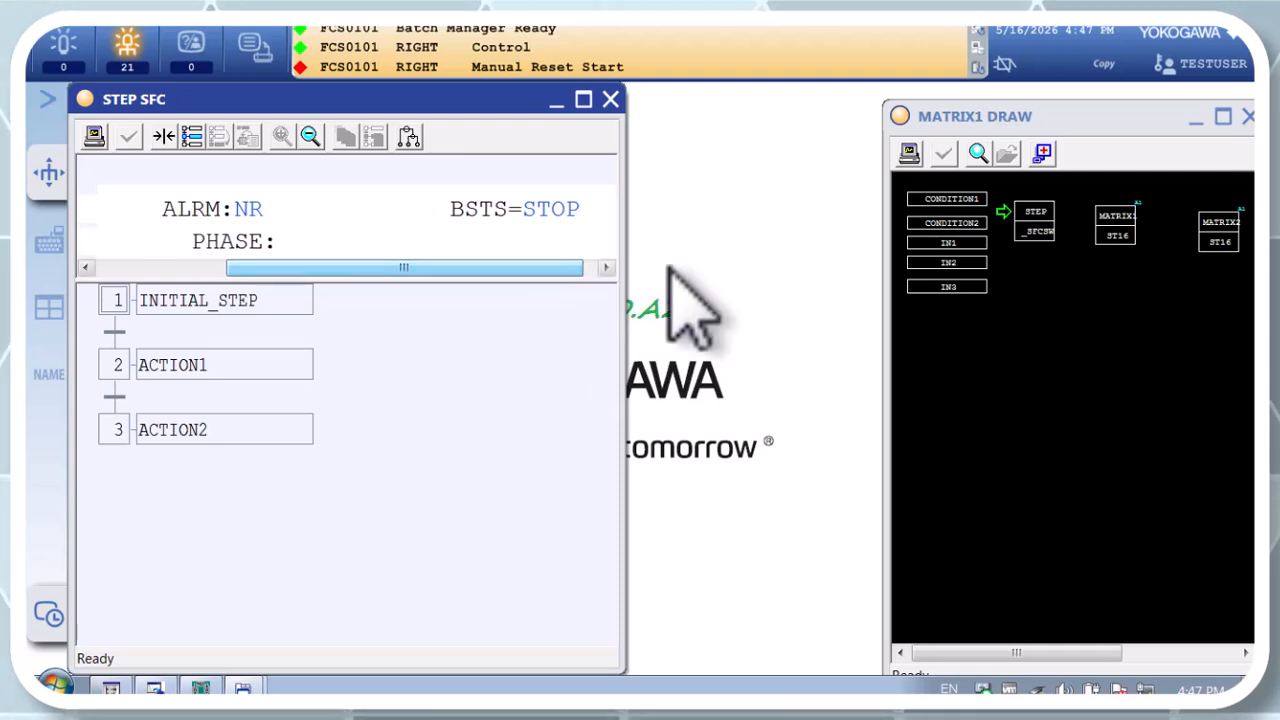
{"action": "right_click", "coordinate": [1048, 224]}
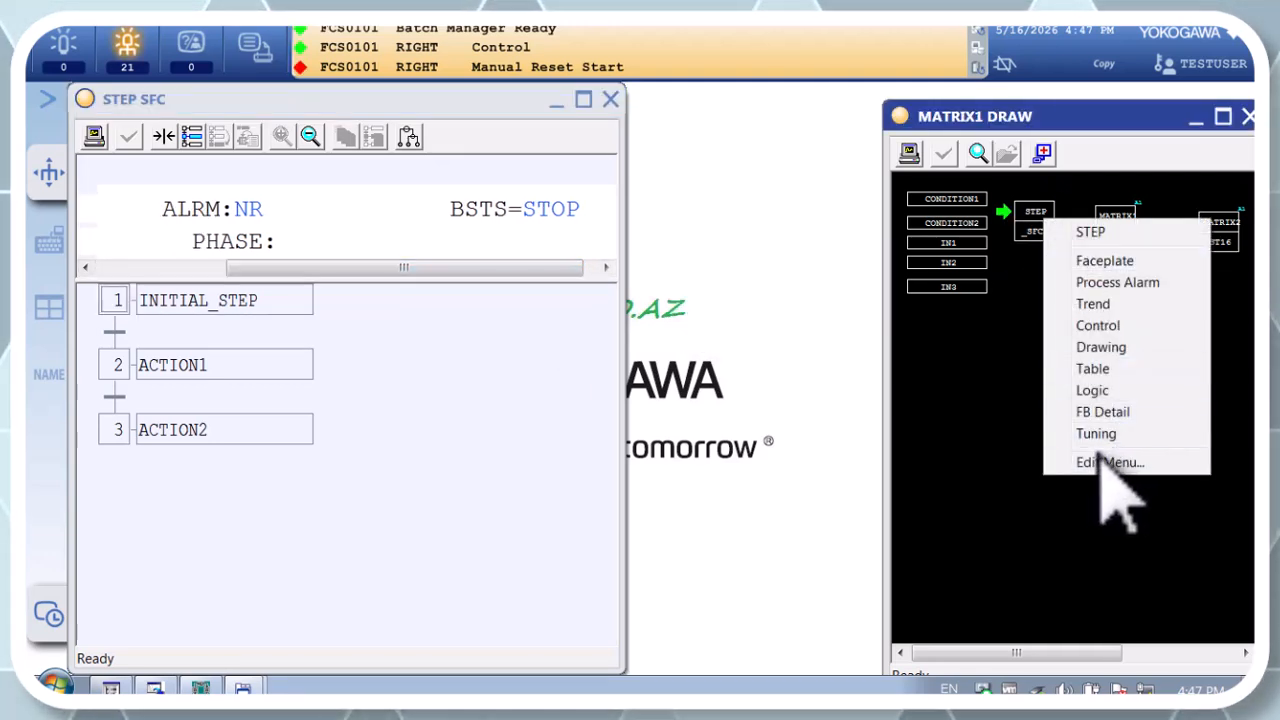
{"action": "left_click", "coordinate": [990, 423]}
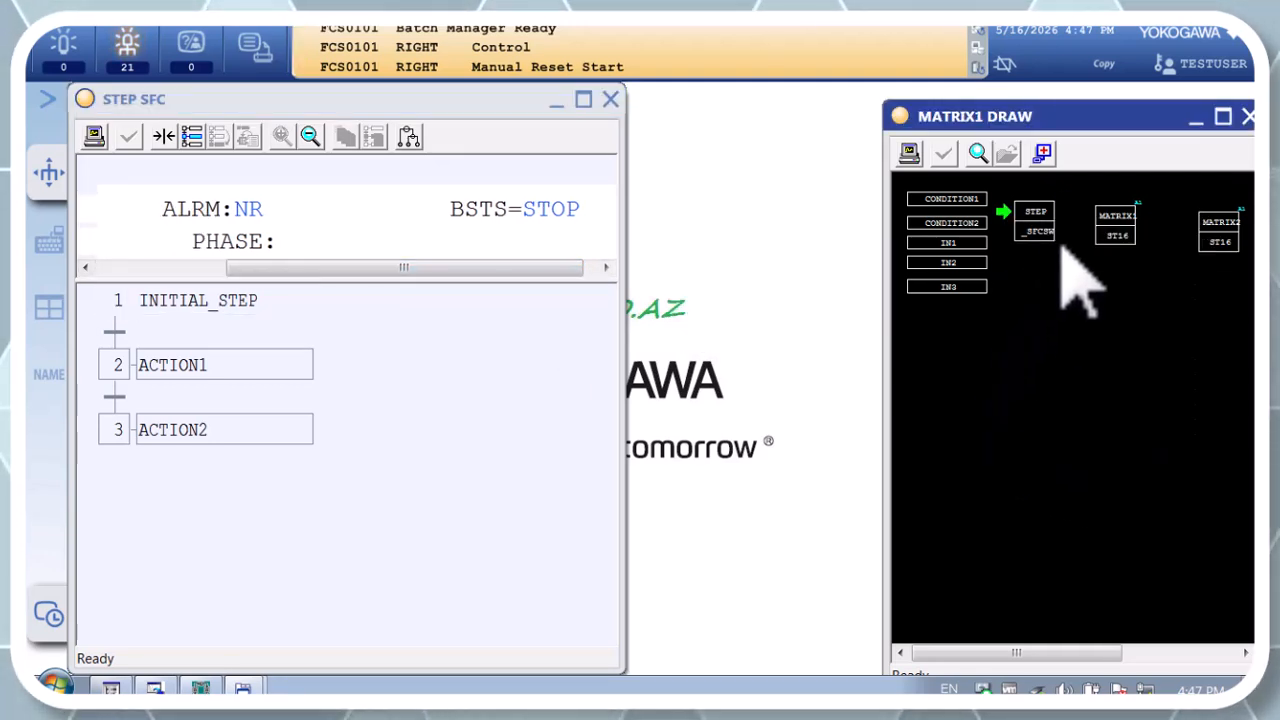
{"action": "left_click", "coordinate": [1040, 232]}
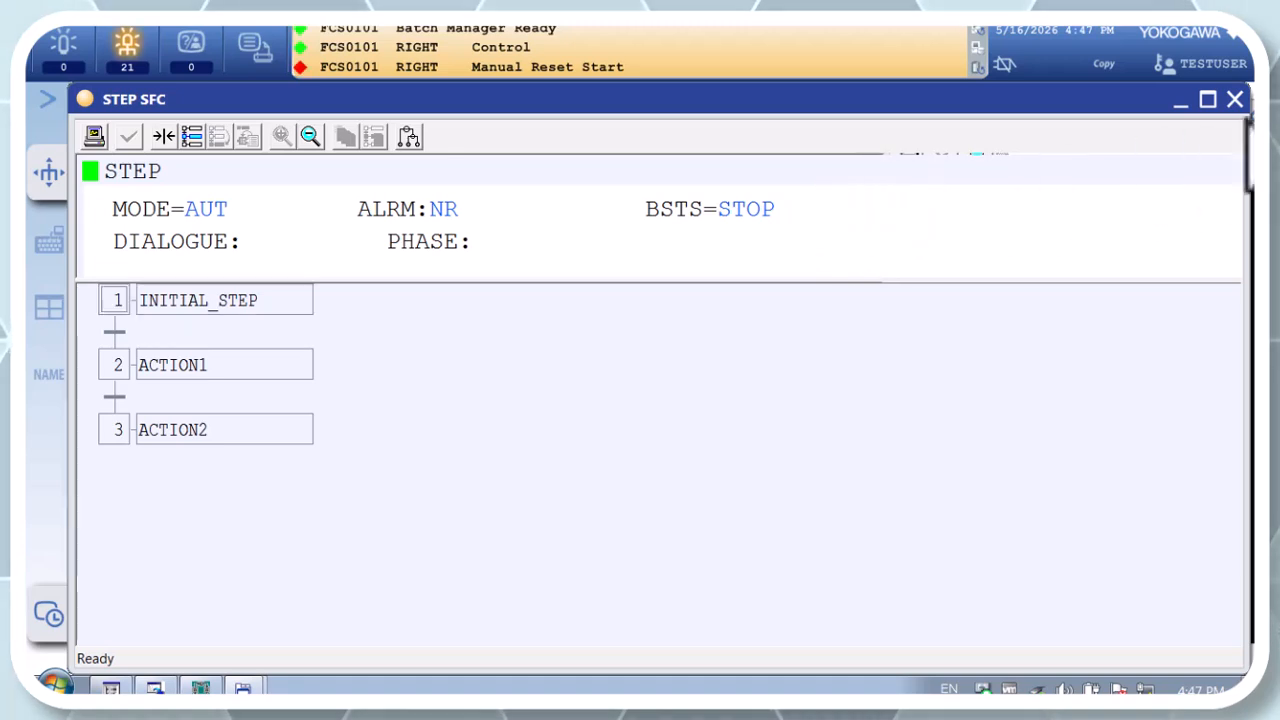
{"action": "left_click", "coordinate": [1236, 99]}
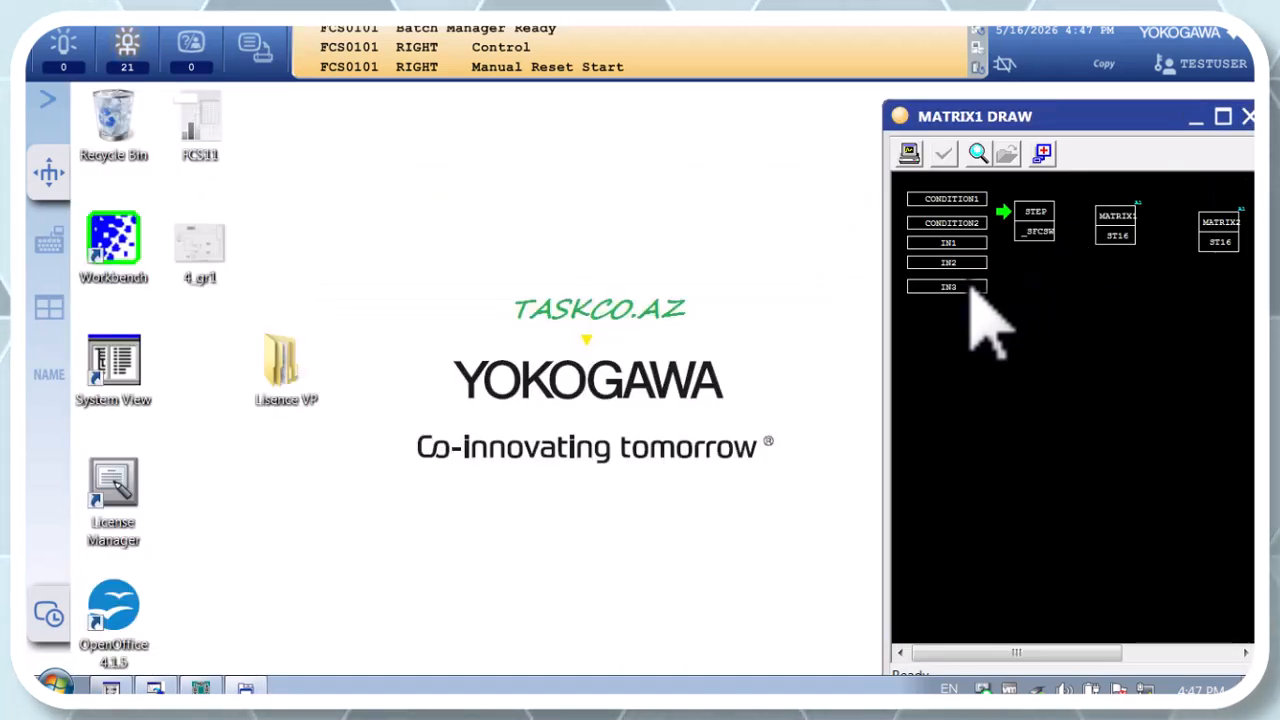
Step: Open the STEP block's SFC window from the drawing and arrange it beside the drawing with the BSTS status in view
{"action": "left_click", "coordinate": [1040, 232]}
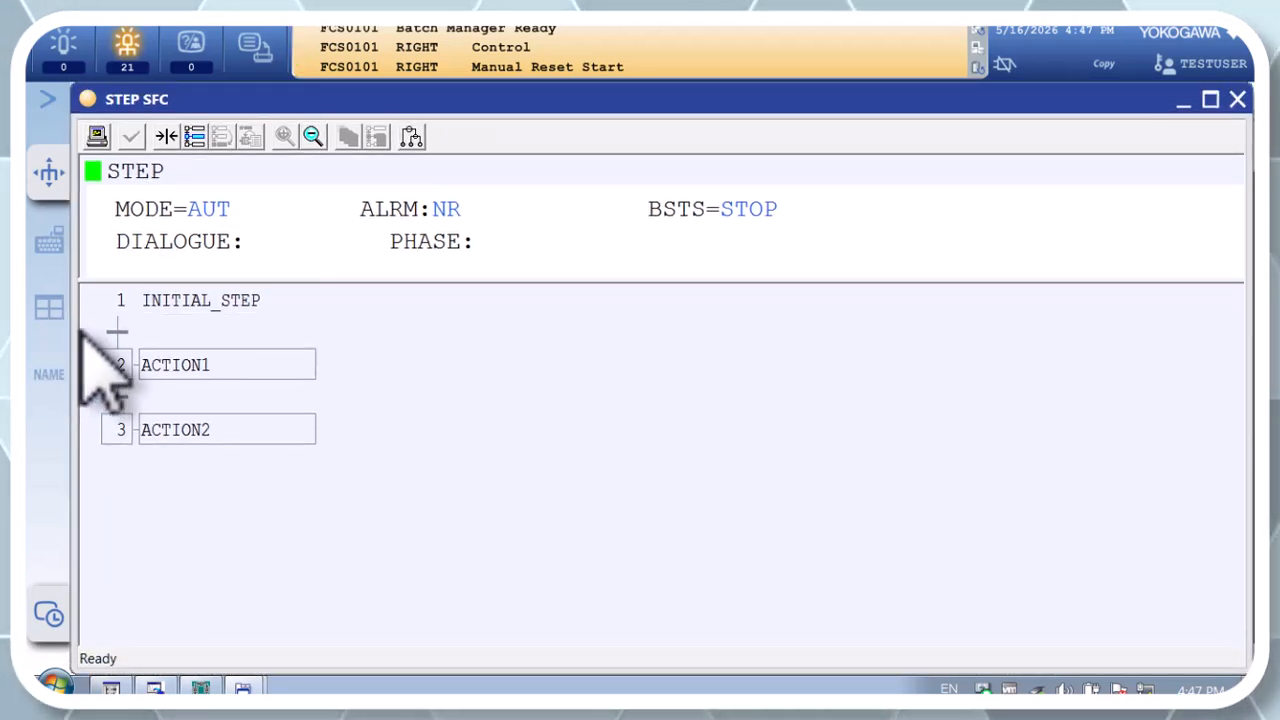
{"action": "left_click_drag", "start_coordinate": [75, 332], "coordinate": [705, 334]}
{"action": "mouse_move", "coordinate": [900, 106]}
{"action": "left_mouse_down"}
{"action": "mouse_move", "coordinate": [375, 118]}
{"action": "mouse_move", "coordinate": [272, 106]}
{"action": "left_mouse_up"}
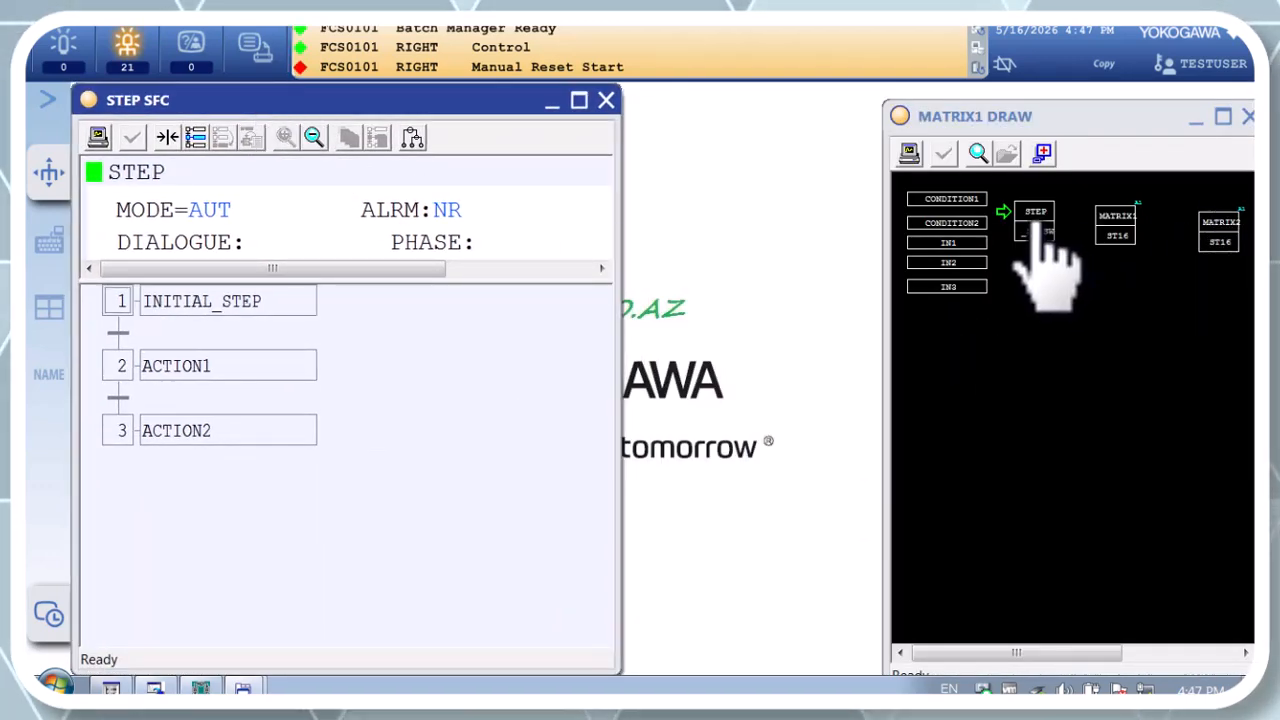
{"action": "left_click_drag", "start_coordinate": [382, 269], "coordinate": [562, 270]}
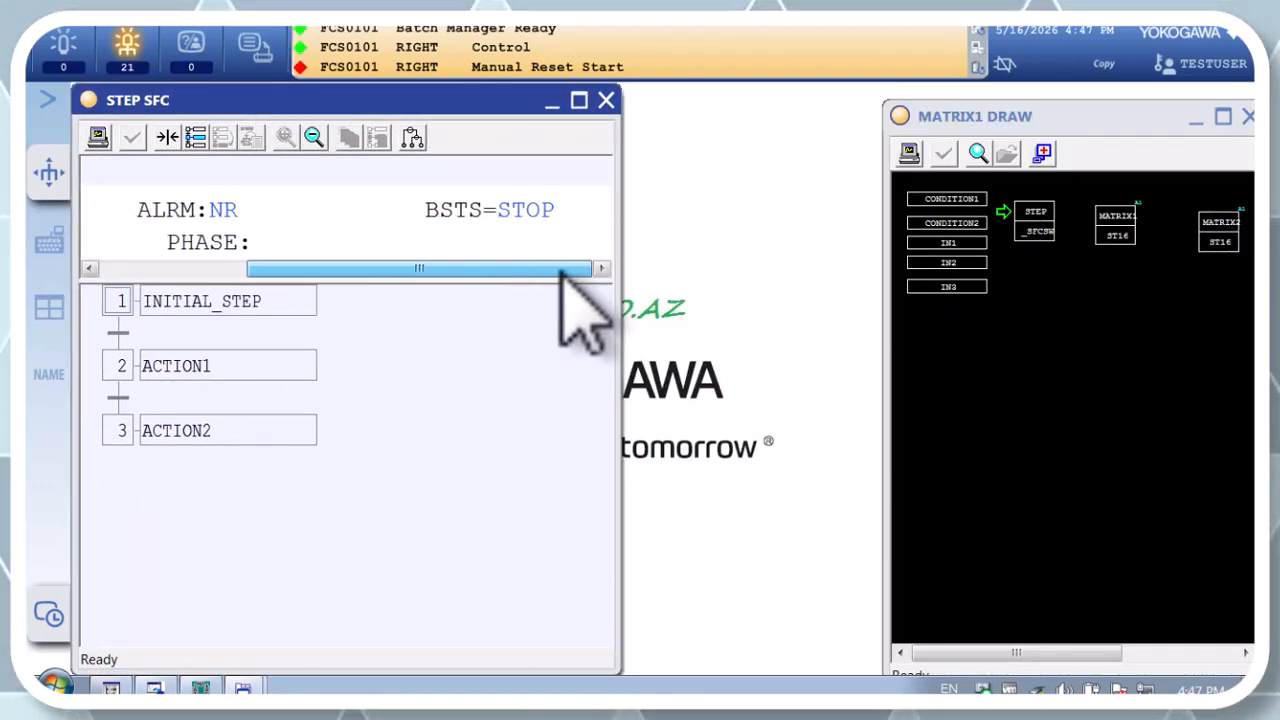
Step: Set the STEP block to RUN from its faceplate, and close the faceplate to uncover the SFC
{"action": "right_click", "coordinate": [1040, 222]}
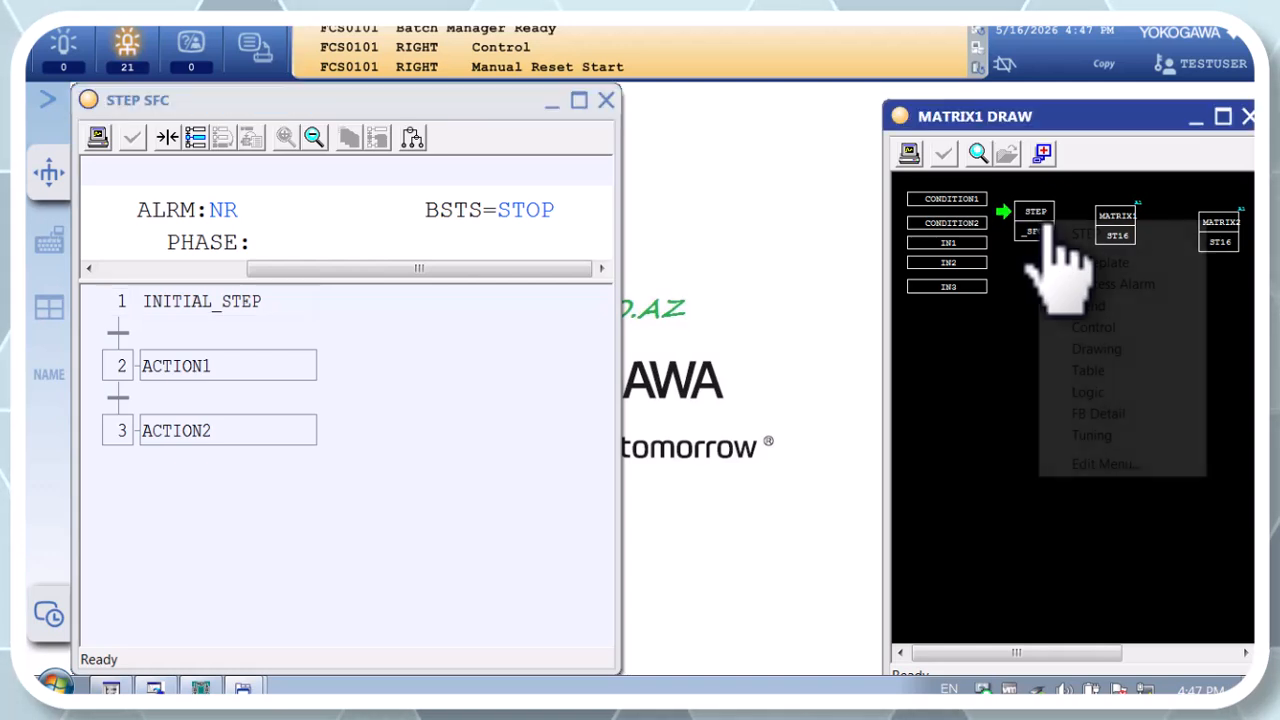
{"action": "left_click", "coordinate": [1092, 262]}
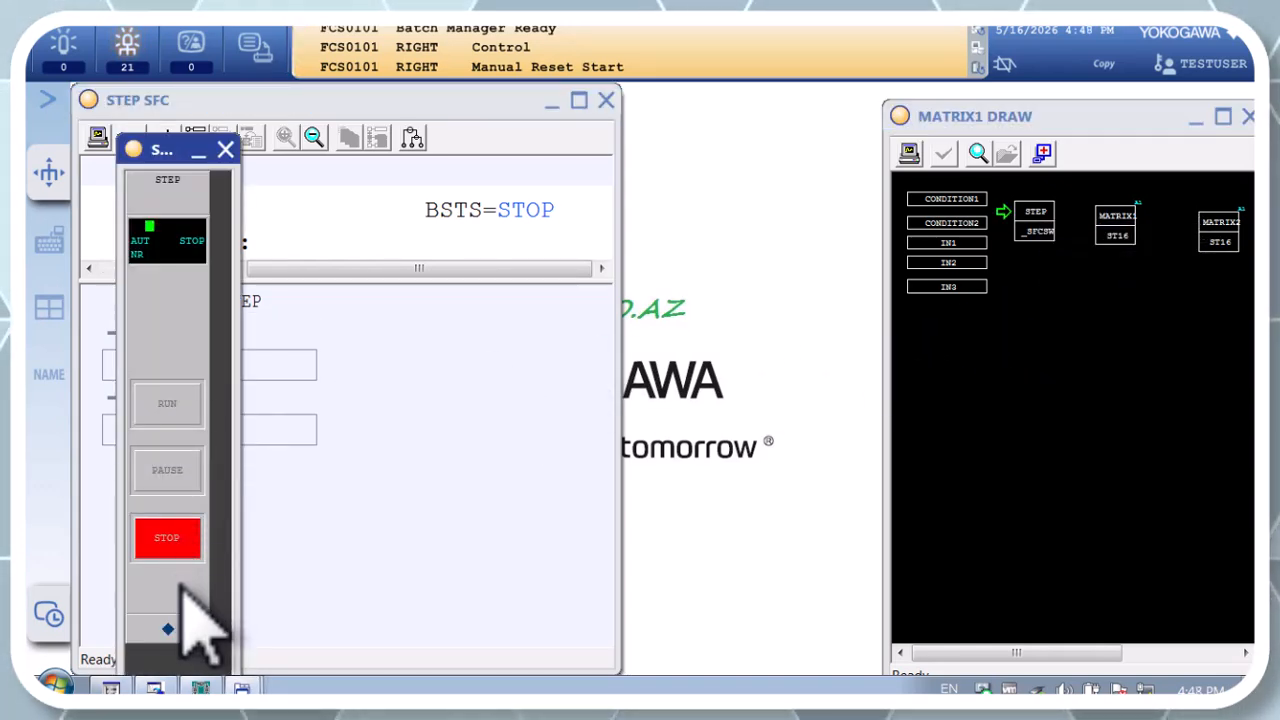
{"action": "left_click", "coordinate": [183, 405]}
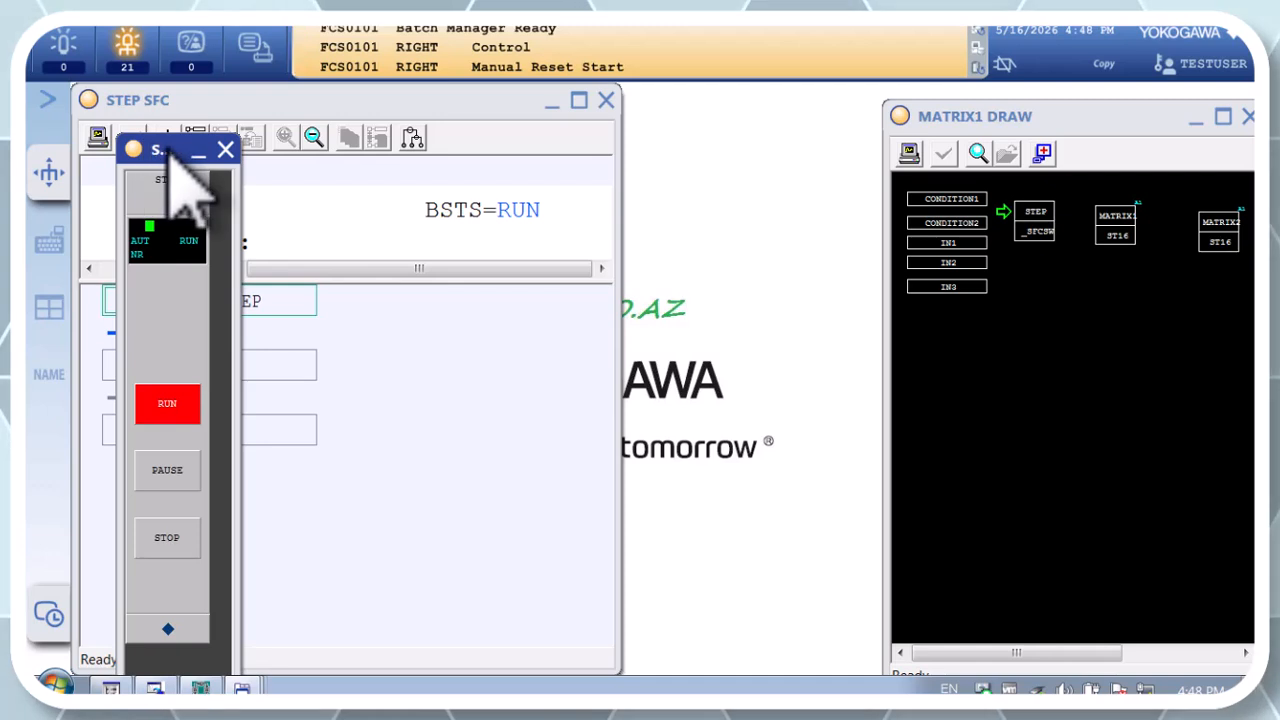
{"action": "mouse_move", "coordinate": [163, 149]}
{"action": "left_mouse_down"}
{"action": "mouse_move", "coordinate": [841, 143]}
{"action": "mouse_move", "coordinate": [752, 102]}
{"action": "left_mouse_up"}
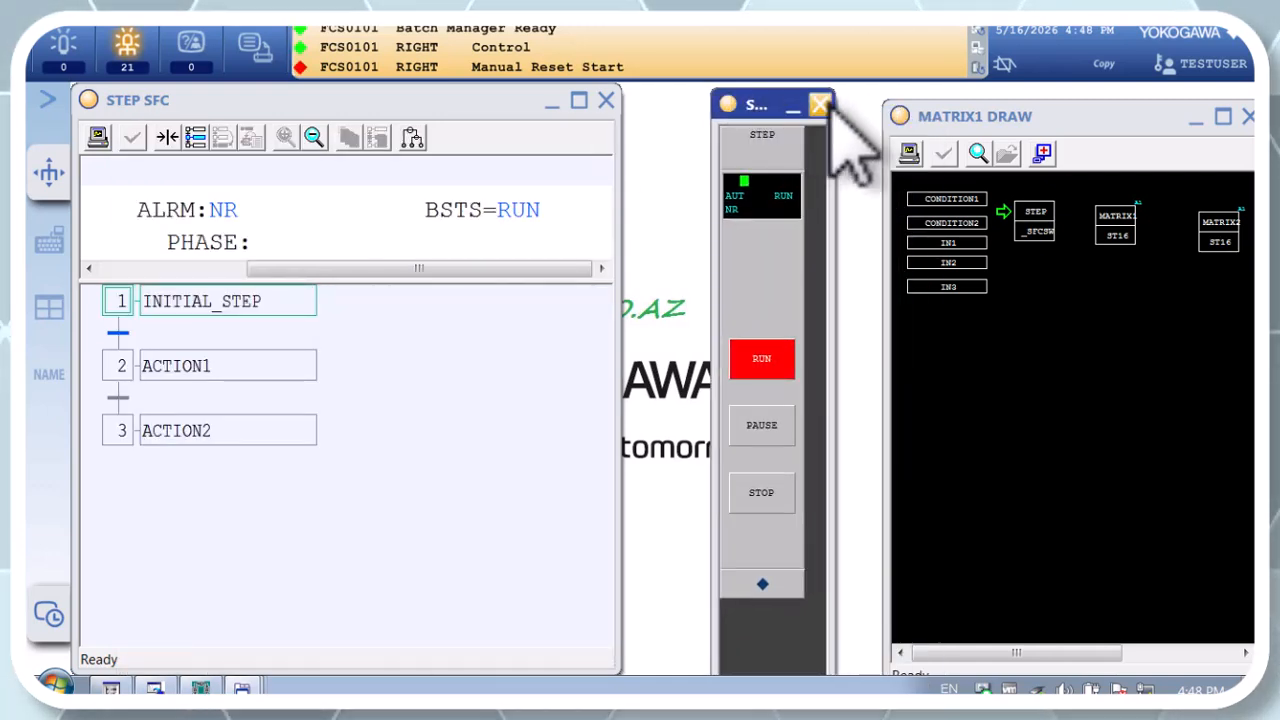
{"action": "left_click", "coordinate": [820, 104]}
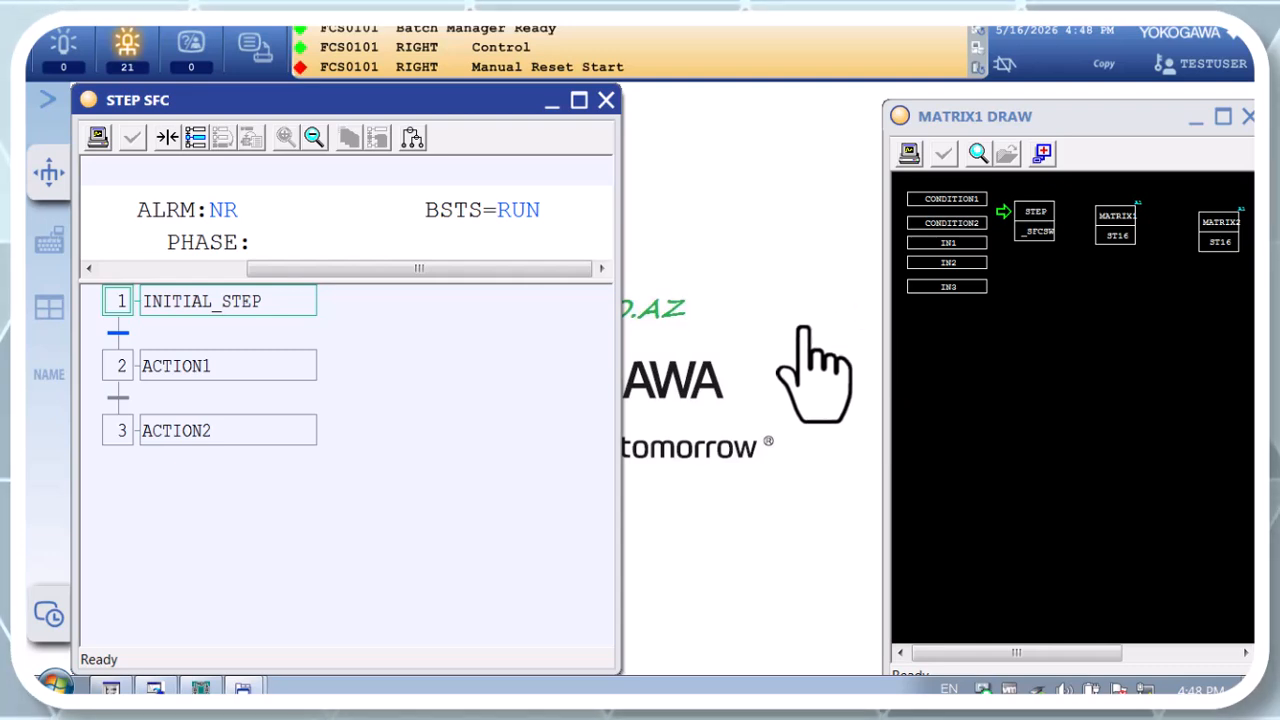
Step: Open the CONDITION1 faceplate beside the STEP SFC window and switch CONDITION1 ON
{"action": "left_click", "coordinate": [935, 205]}
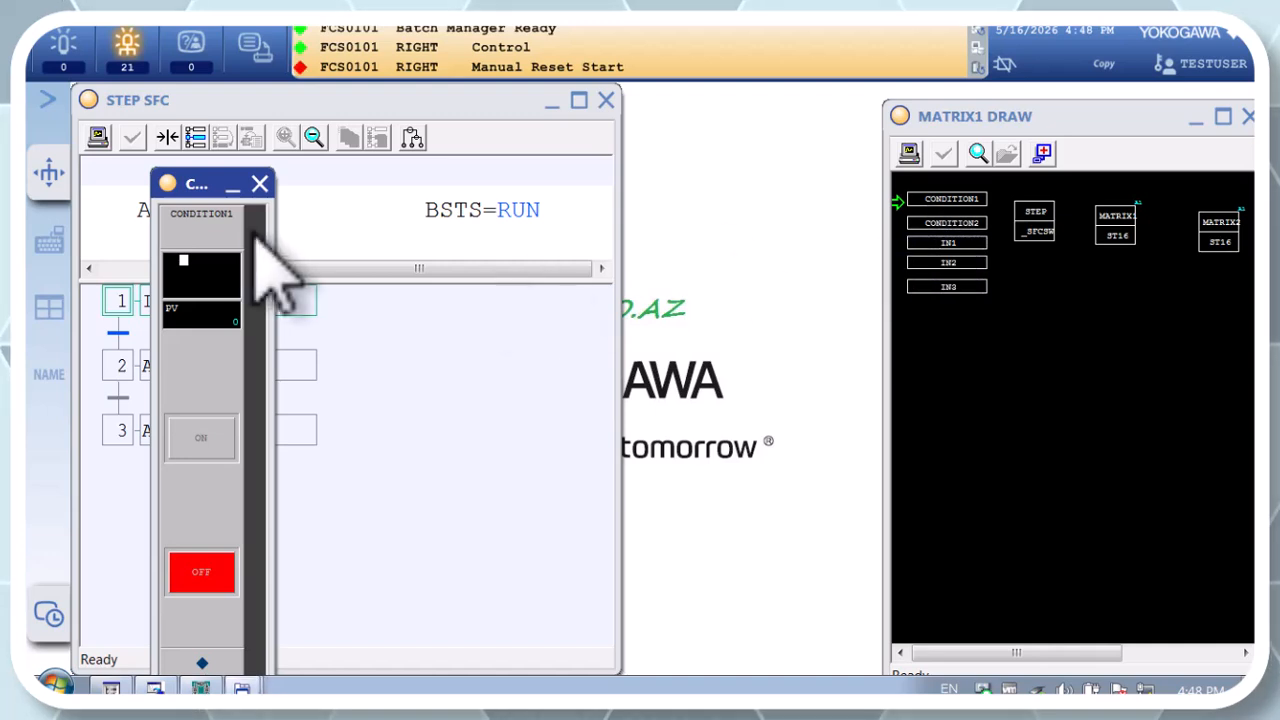
{"action": "mouse_move", "coordinate": [257, 178]}
{"action": "left_mouse_down"}
{"action": "mouse_move", "coordinate": [709, 140]}
{"action": "mouse_move", "coordinate": [727, 120]}
{"action": "left_mouse_up"}
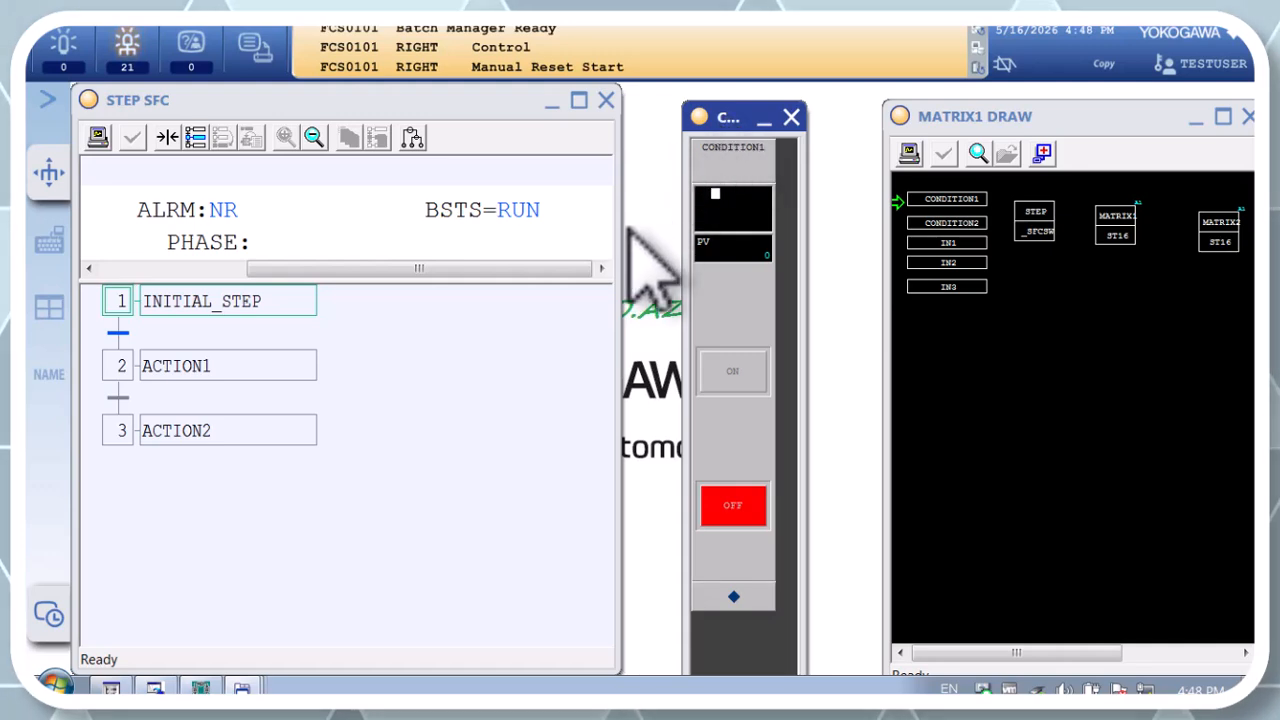
{"action": "left_click", "coordinate": [740, 385]}
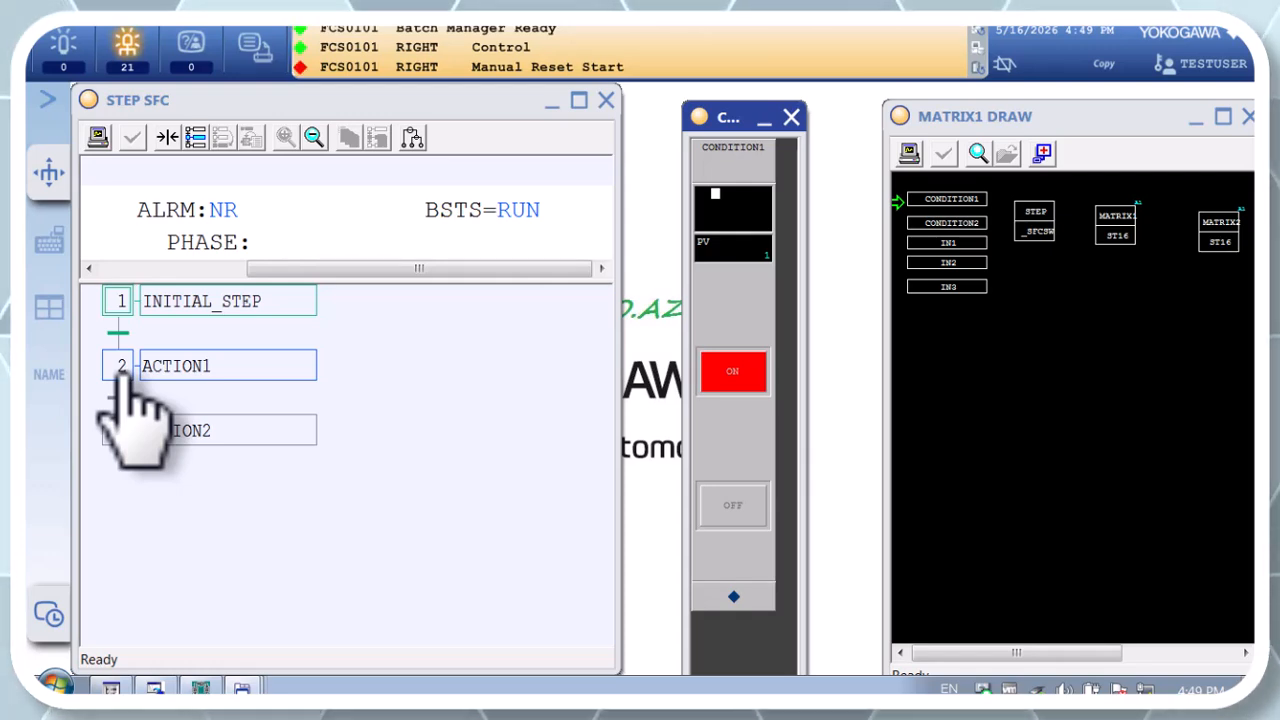
Step: Open the MATRIX1 table from SFC step 2, ACTION1, and enlarge it to show condition rows C01 to C05 and the action rows
{"action": "double_click", "coordinate": [122, 368]}
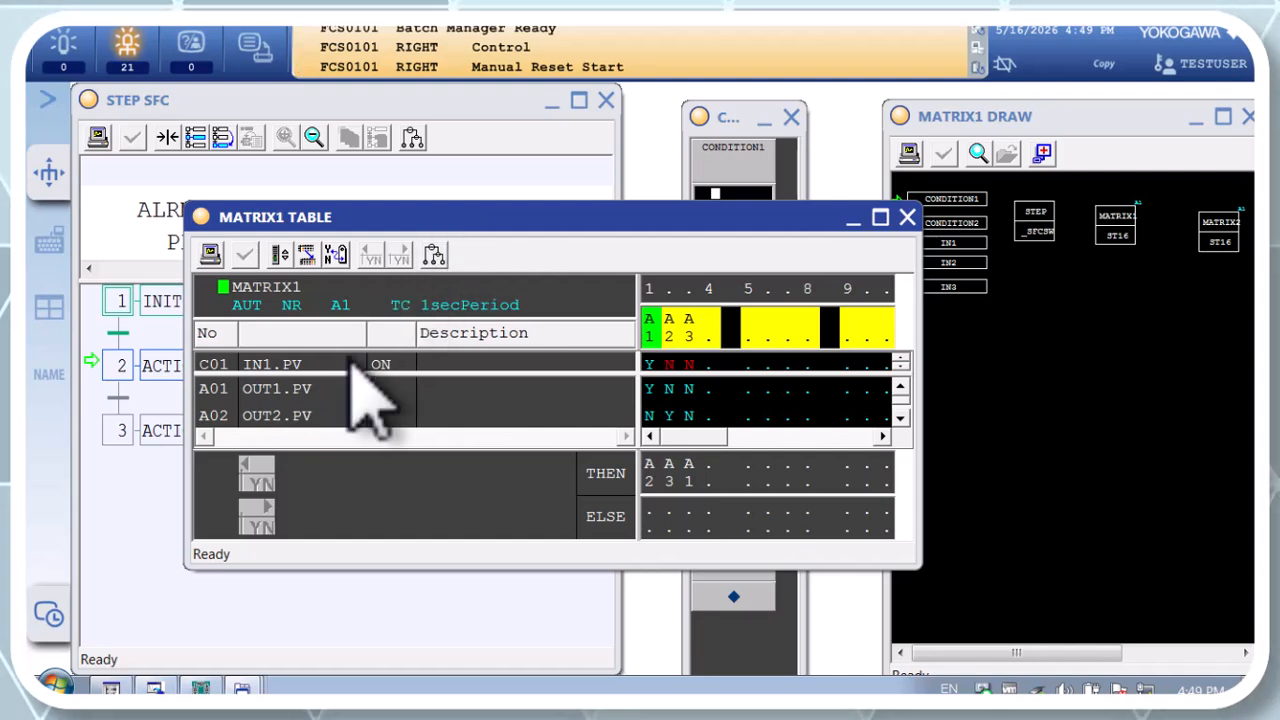
{"action": "left_click_drag", "start_coordinate": [677, 212], "coordinate": [1015, 111]}
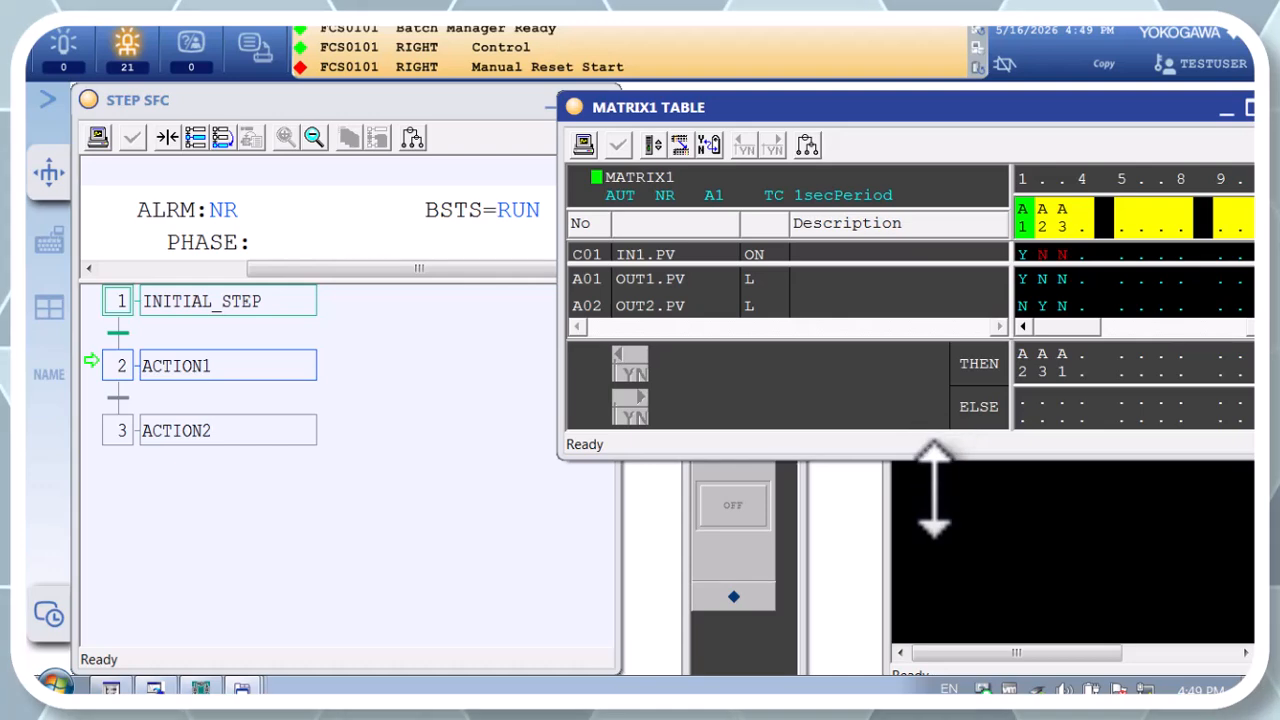
{"action": "left_click_drag", "start_coordinate": [934, 490], "coordinate": [951, 620]}
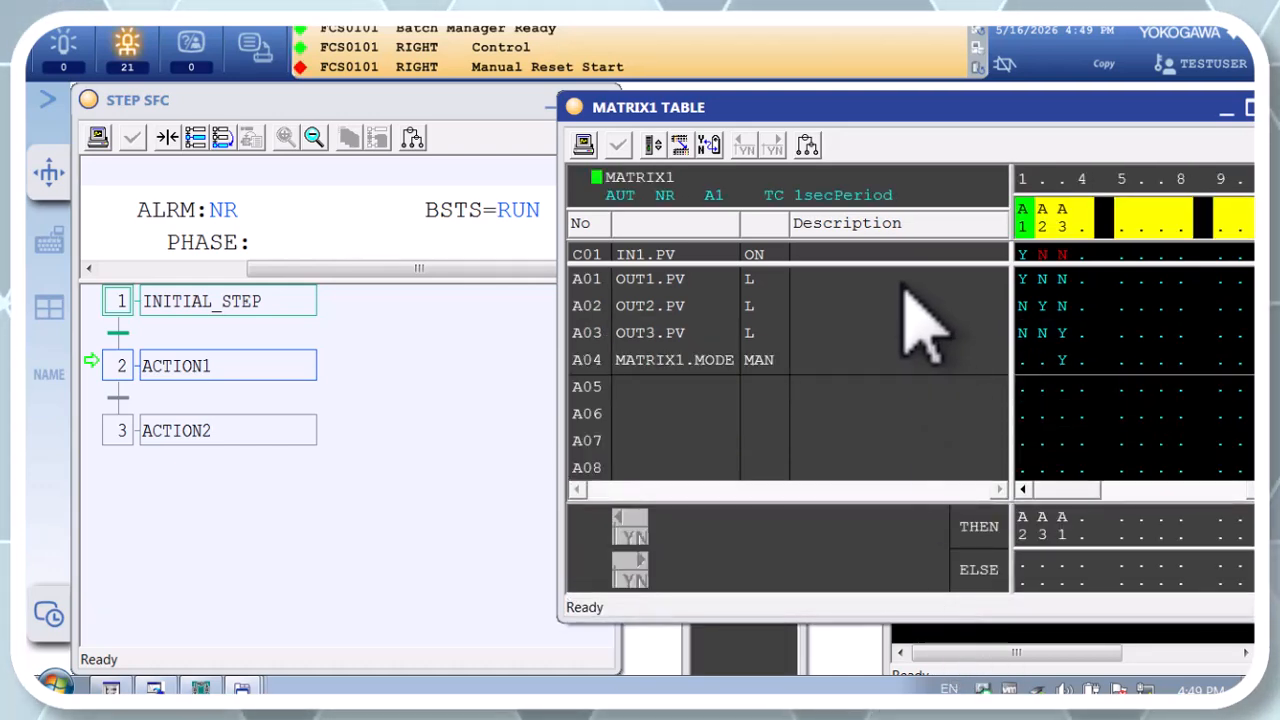
{"action": "left_click_drag", "start_coordinate": [886, 263], "coordinate": [903, 381]}
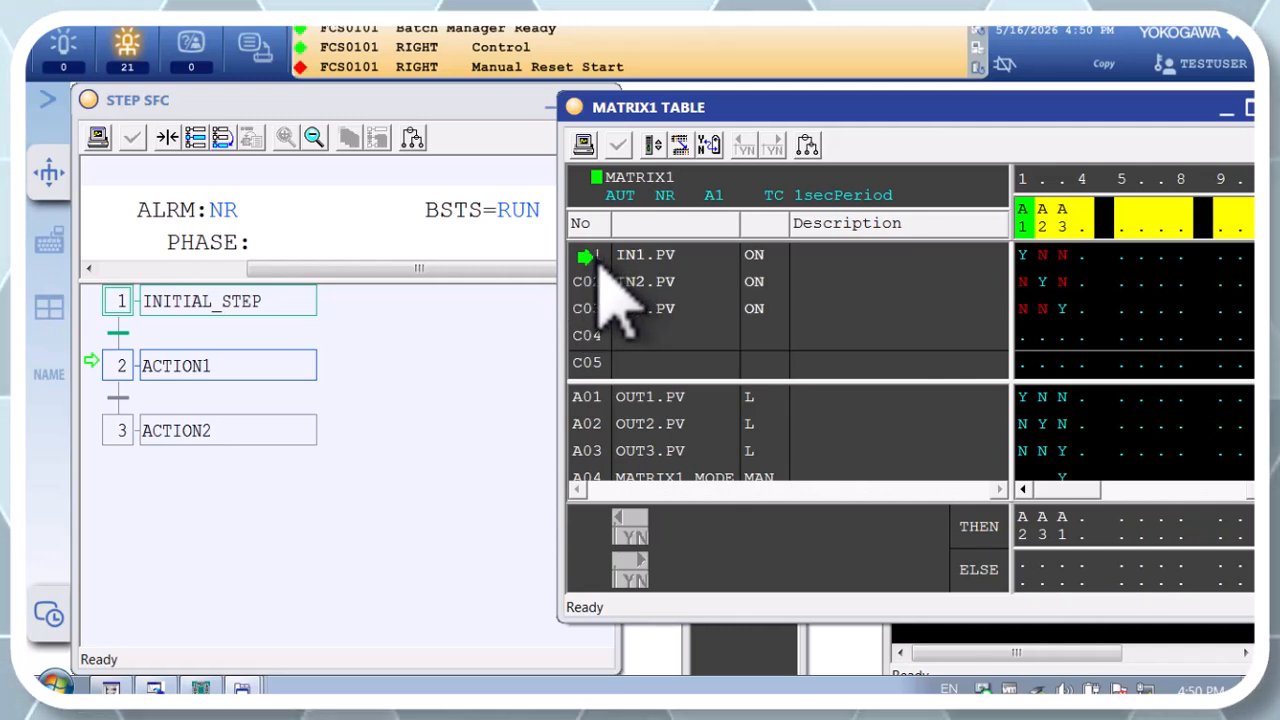
Step: Open the IN1 faceplate from condition C01 beside the MATRIX1 table, and switch IN1 ON and back OFF
{"action": "left_click", "coordinate": [599, 264]}
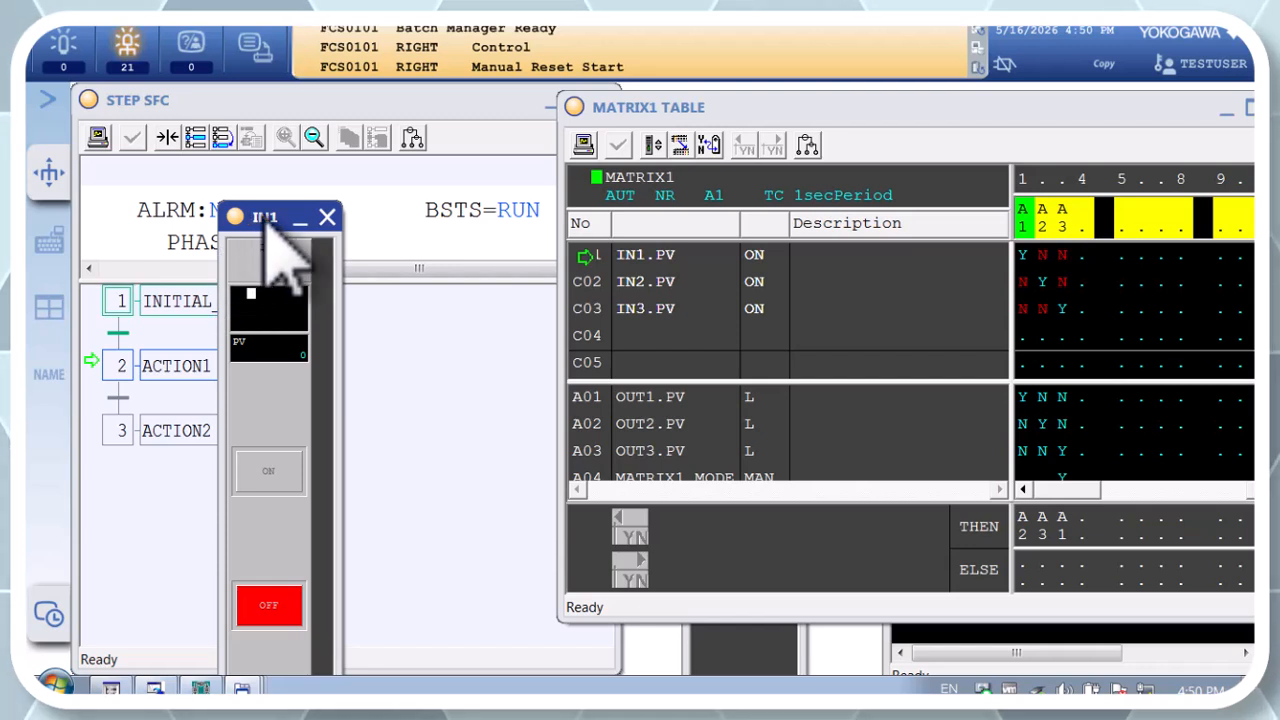
{"action": "left_click_drag", "start_coordinate": [275, 222], "coordinate": [465, 101]}
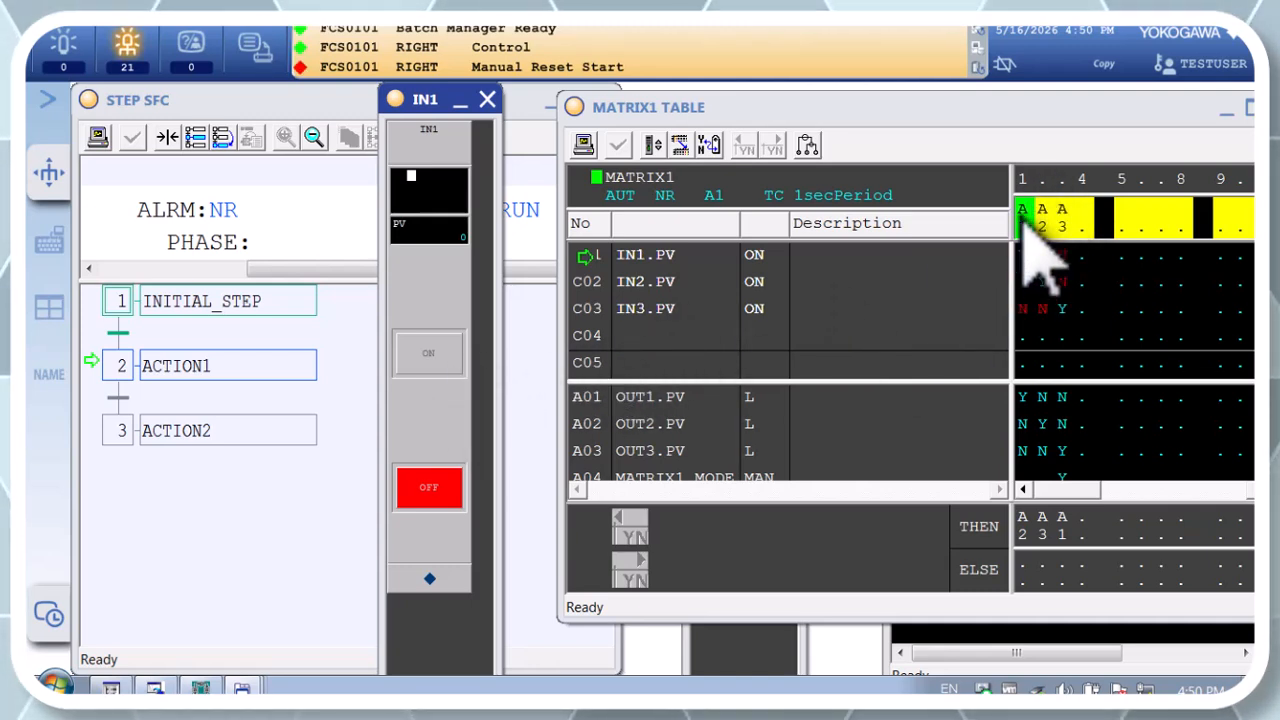
{"action": "left_click", "coordinate": [440, 358]}
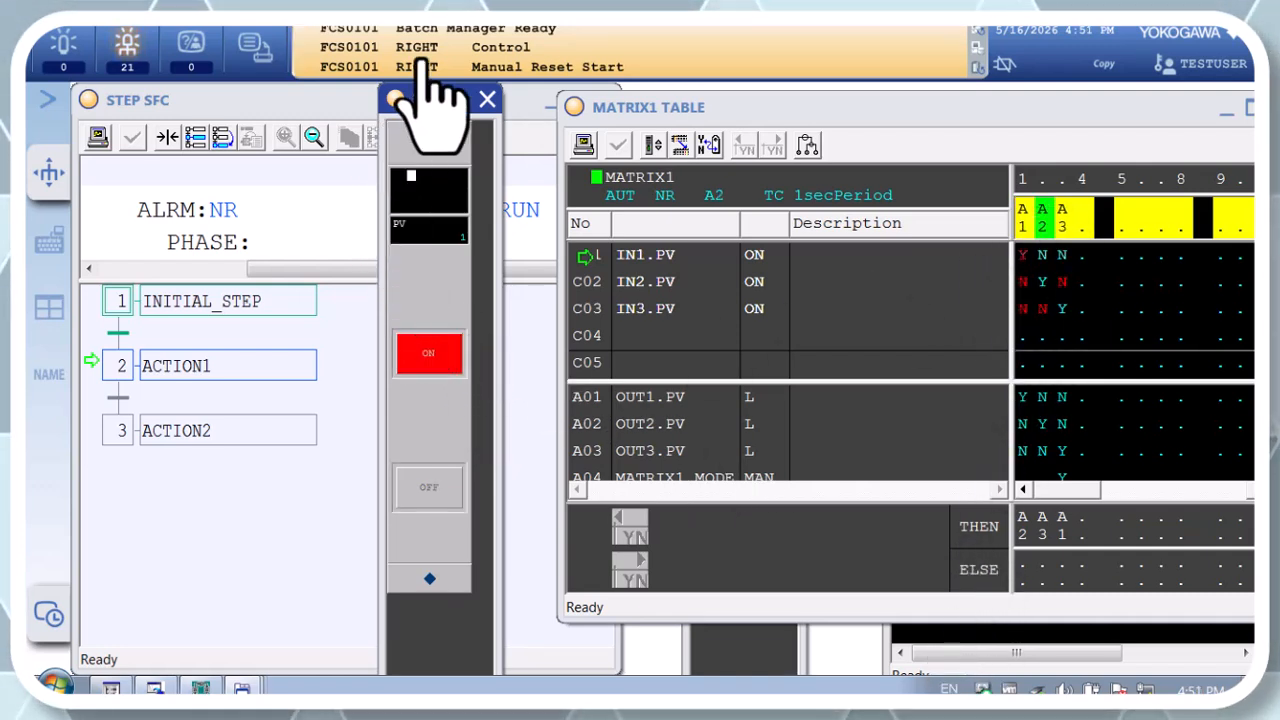
{"action": "left_click", "coordinate": [429, 490]}
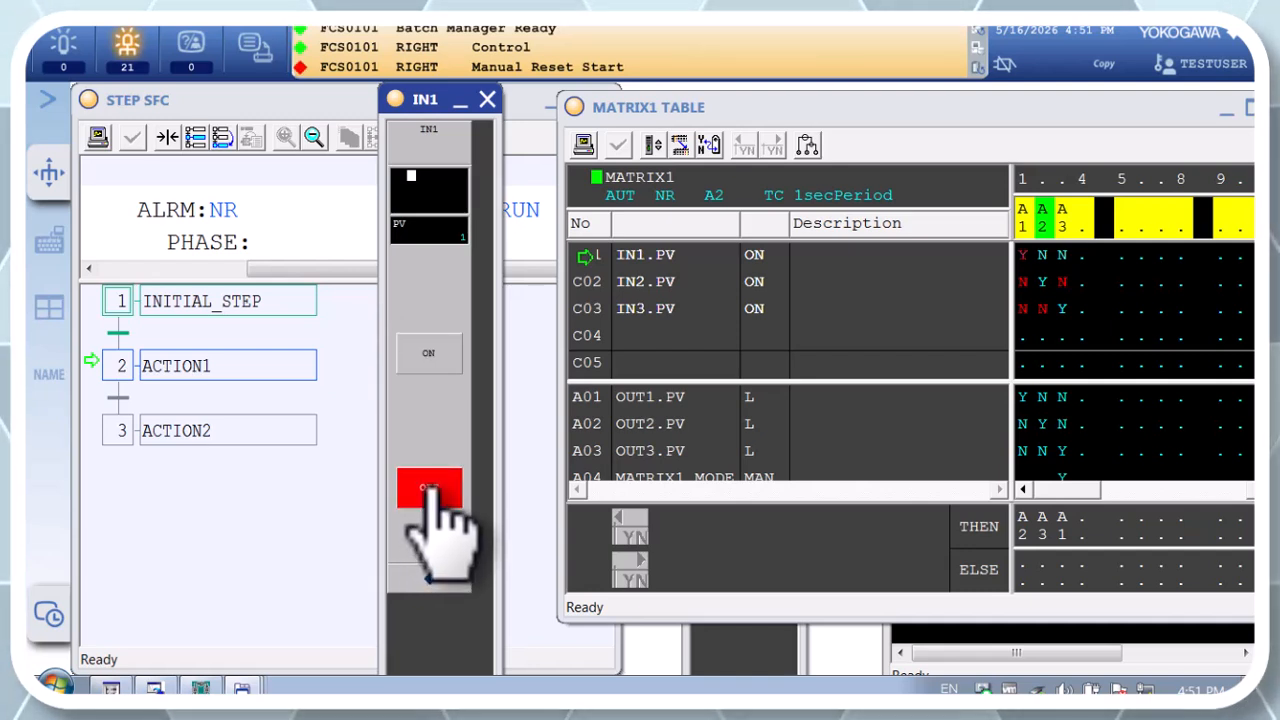
Step: Open the IN2 faceplate from MATRIX1 condition C02, switch IN2 ON and back OFF, and close the IN1 and IN2 faceplates
{"action": "left_click", "coordinate": [598, 292]}
{"action": "double_click", "coordinate": [596, 290]}
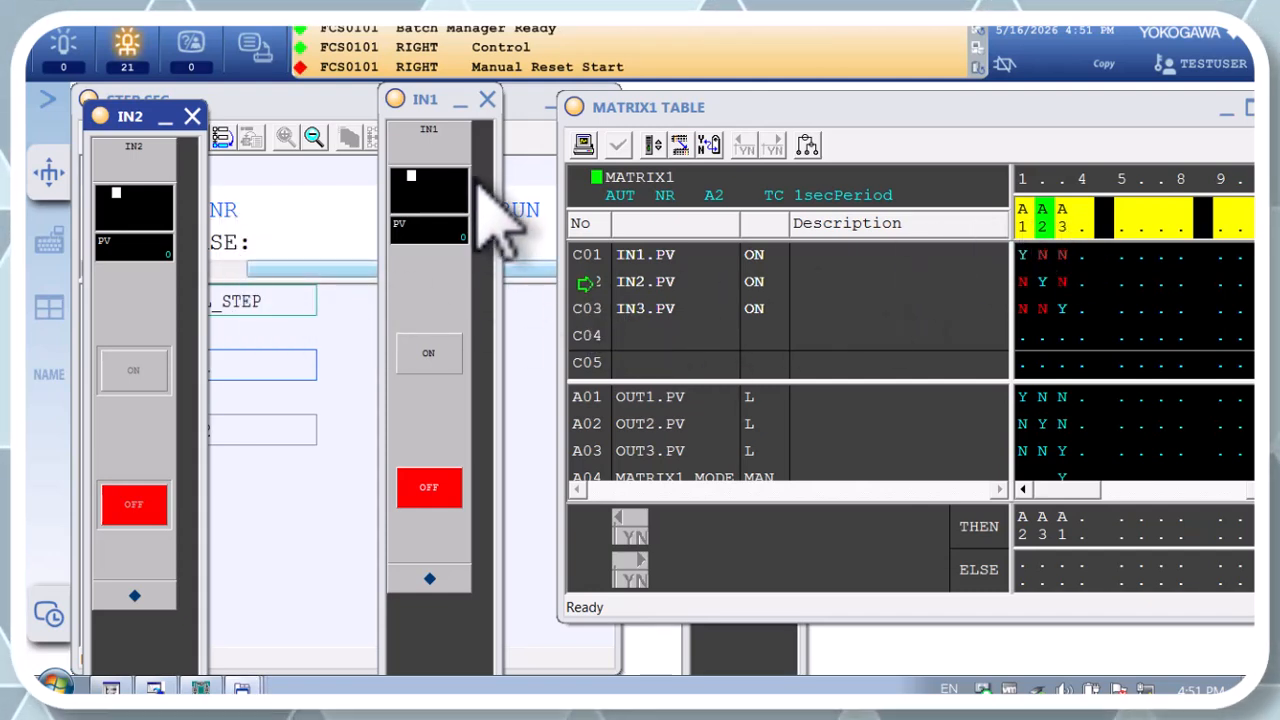
{"action": "left_click", "coordinate": [487, 99]}
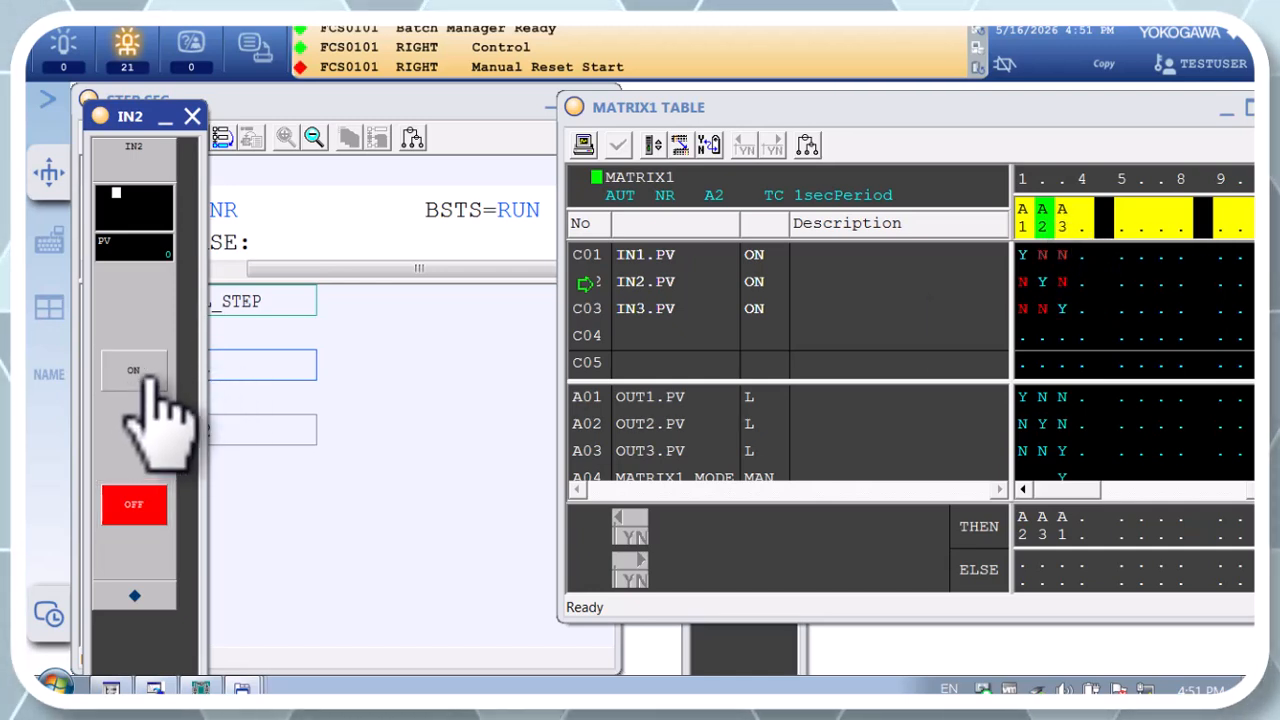
{"action": "left_click", "coordinate": [148, 376]}
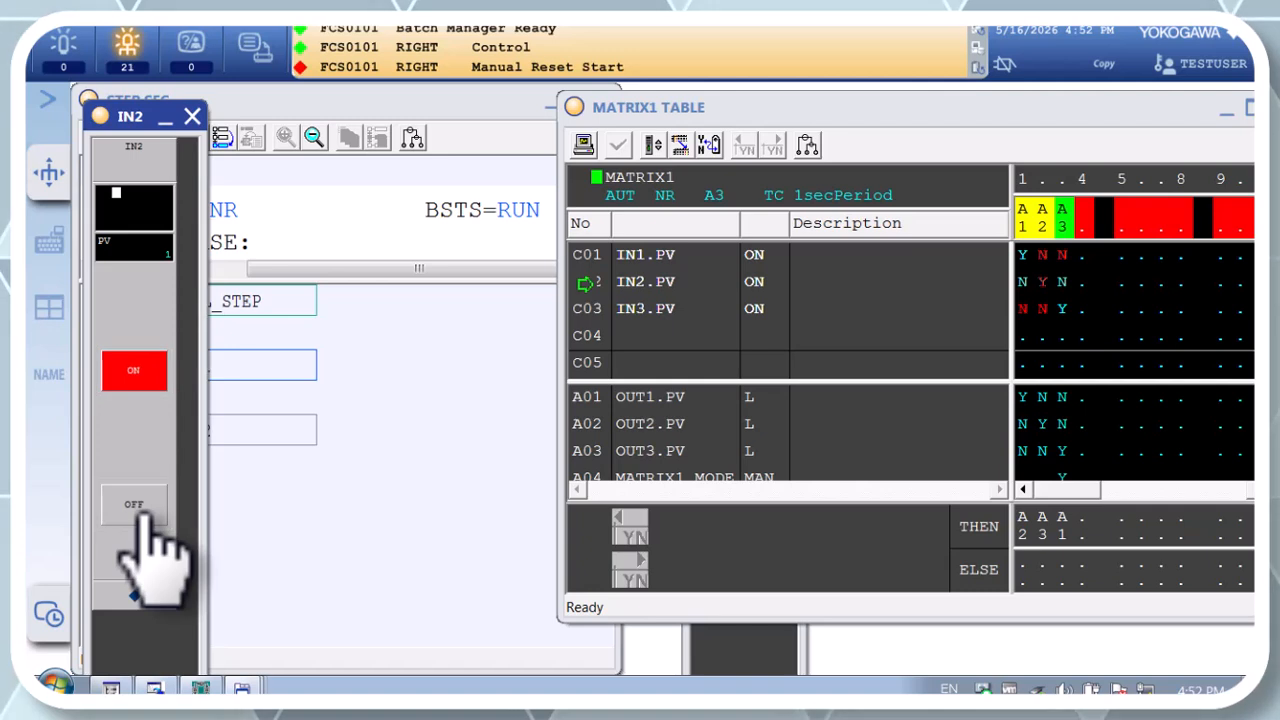
{"action": "left_click", "coordinate": [140, 510]}
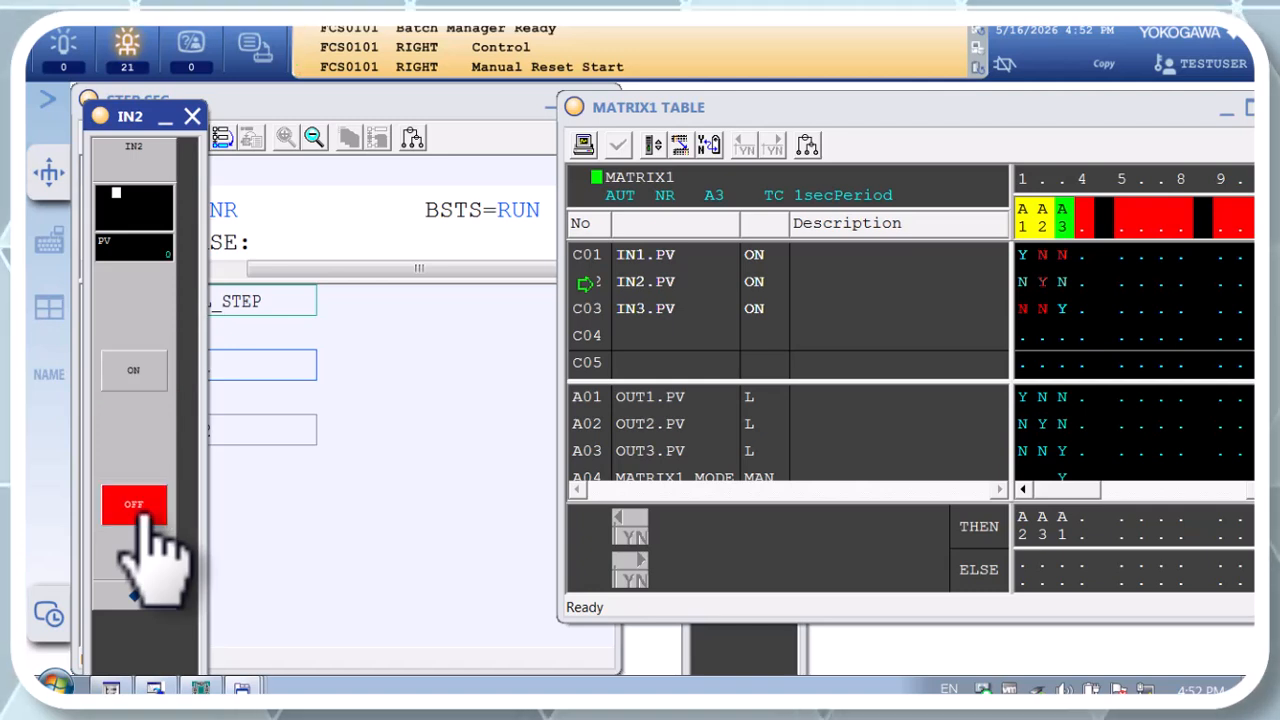
{"action": "left_click", "coordinate": [194, 118]}
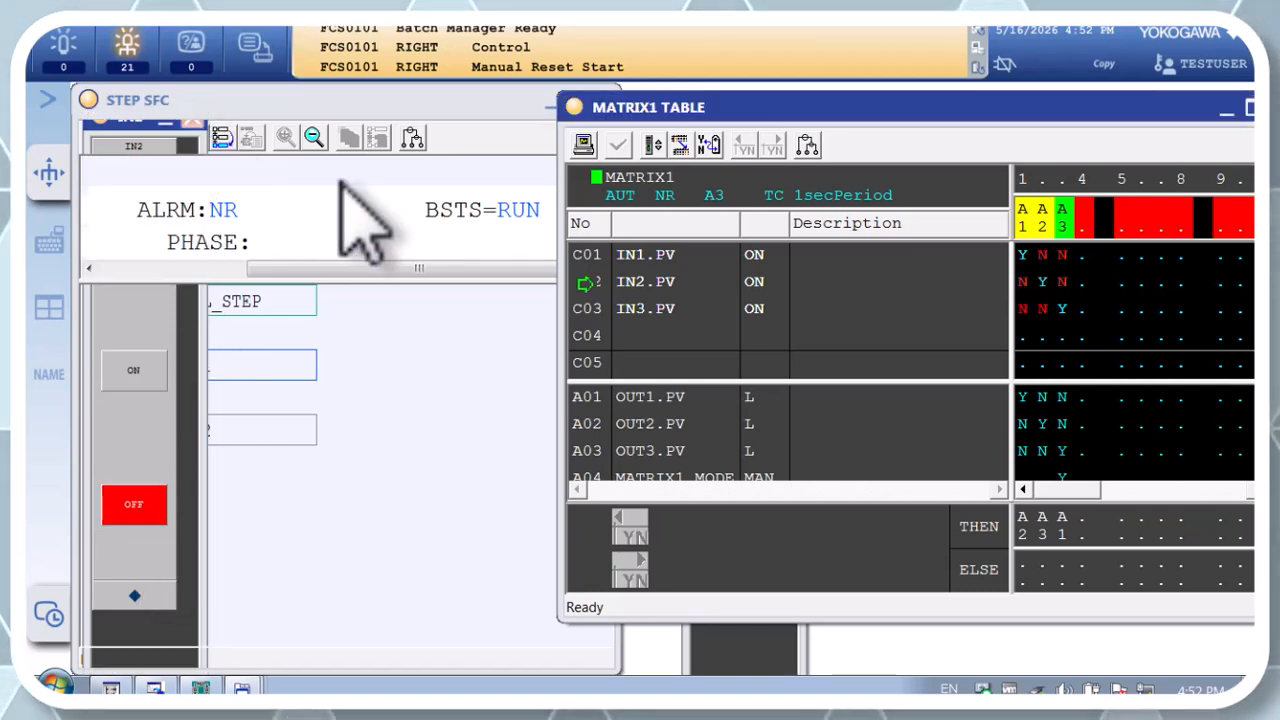
Step: Open the IN3 faceplate from MATRIX1 condition C03, switch IN3 ON, and move the faceplate clear of the SFC steps
{"action": "left_click", "coordinate": [598, 322]}
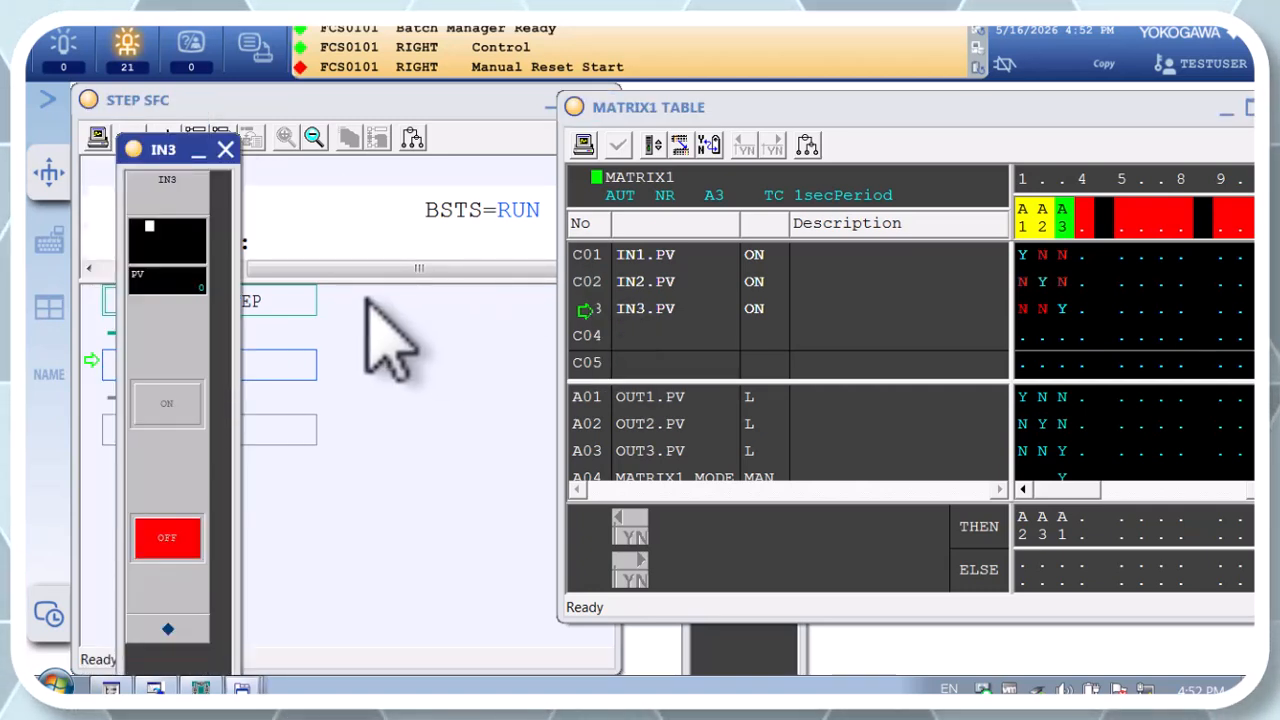
{"action": "left_click", "coordinate": [168, 404]}
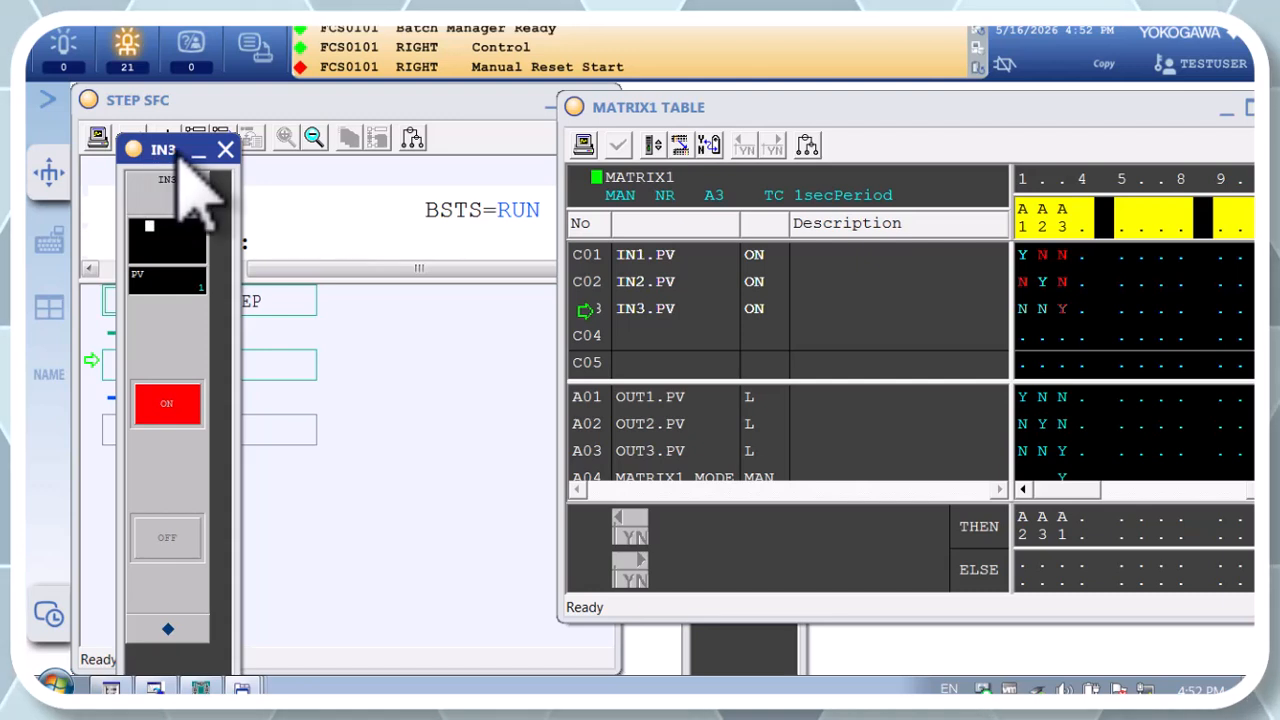
{"action": "left_click_drag", "start_coordinate": [182, 160], "coordinate": [500, 158]}
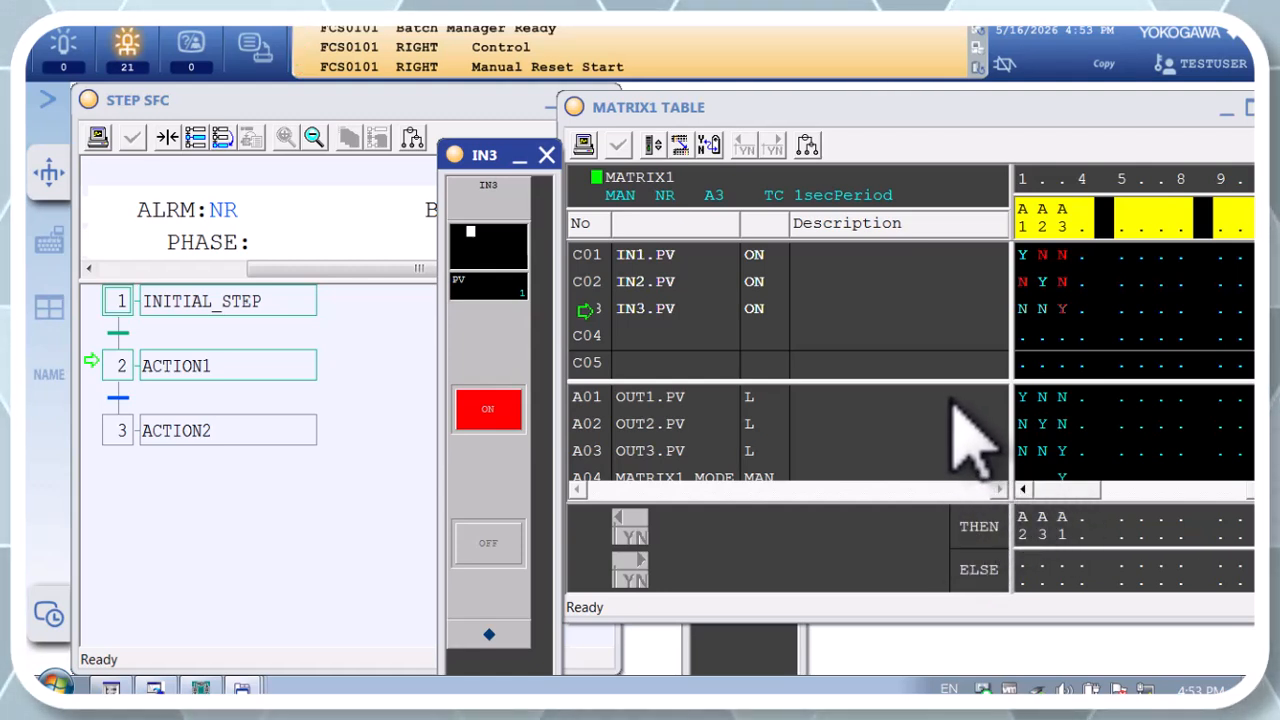
Step: Show action rows A01 to A05 in the MATRIX1 table, and close the table along with the CONDITION1 and IN3 faceplates
{"action": "left_click_drag", "start_coordinate": [941, 380], "coordinate": [920, 335]}
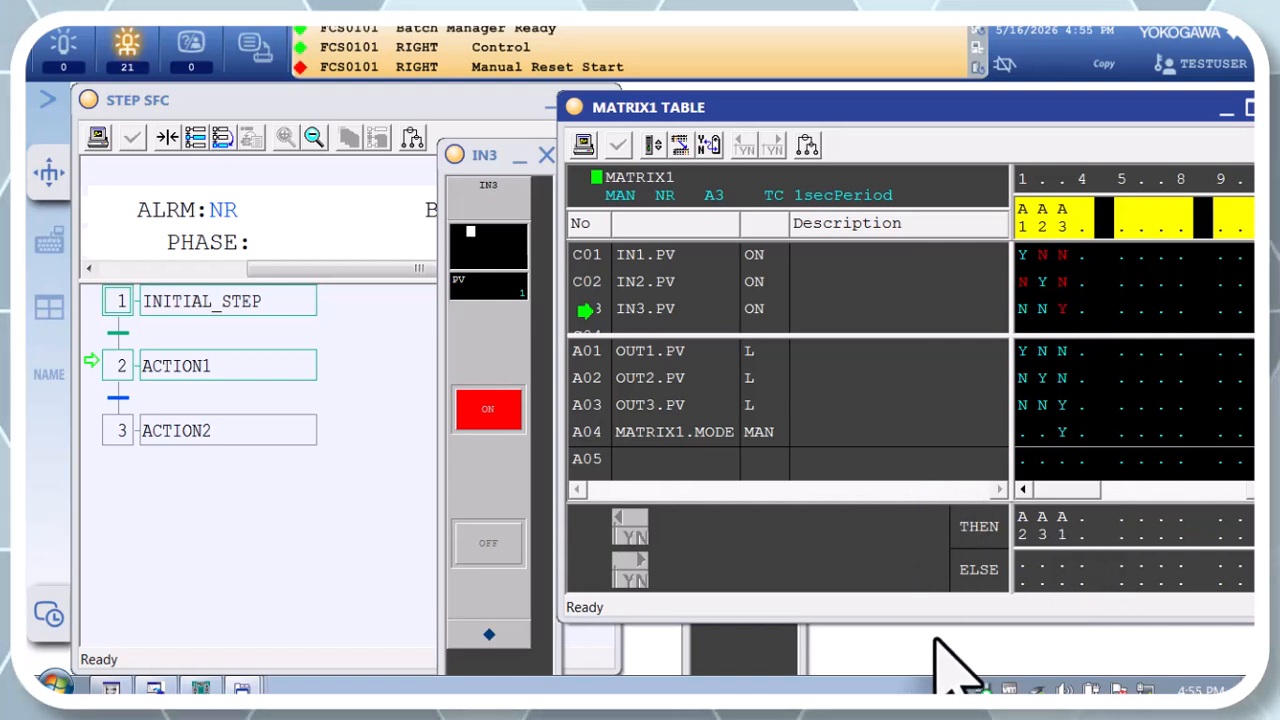
{"action": "left_click_drag", "start_coordinate": [909, 108], "coordinate": [624, 137]}
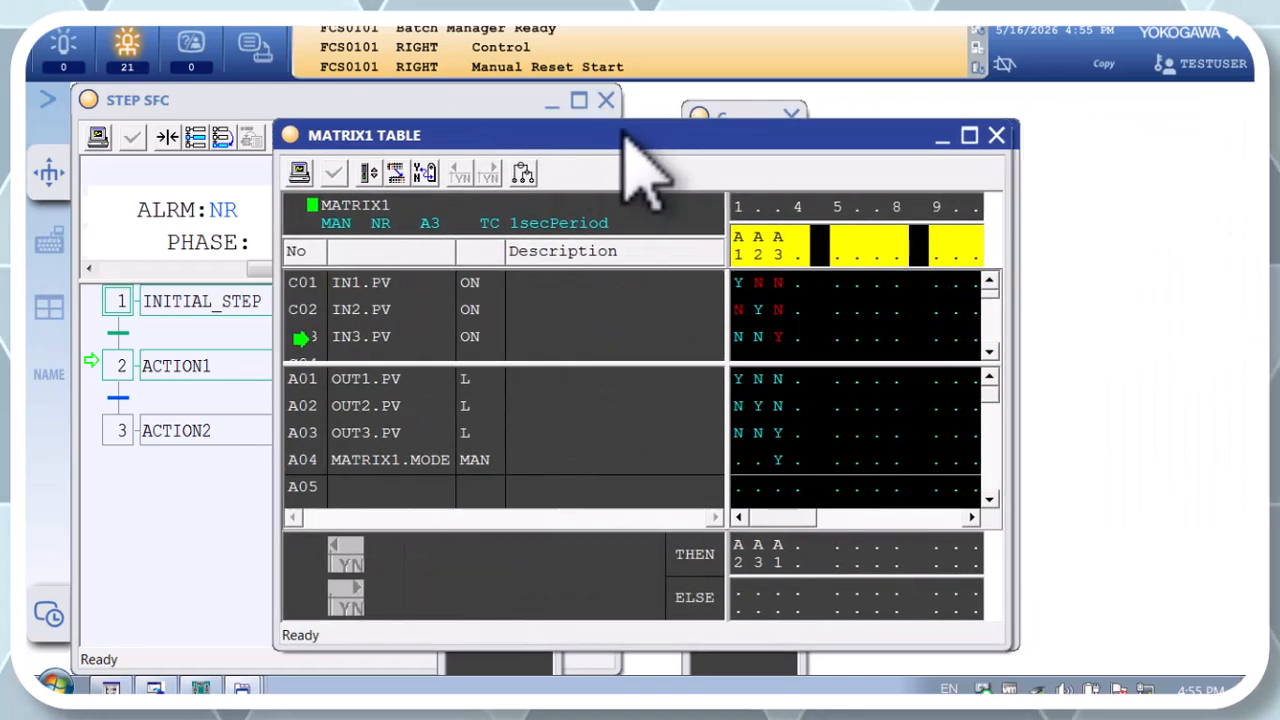
{"action": "left_click", "coordinate": [996, 135]}
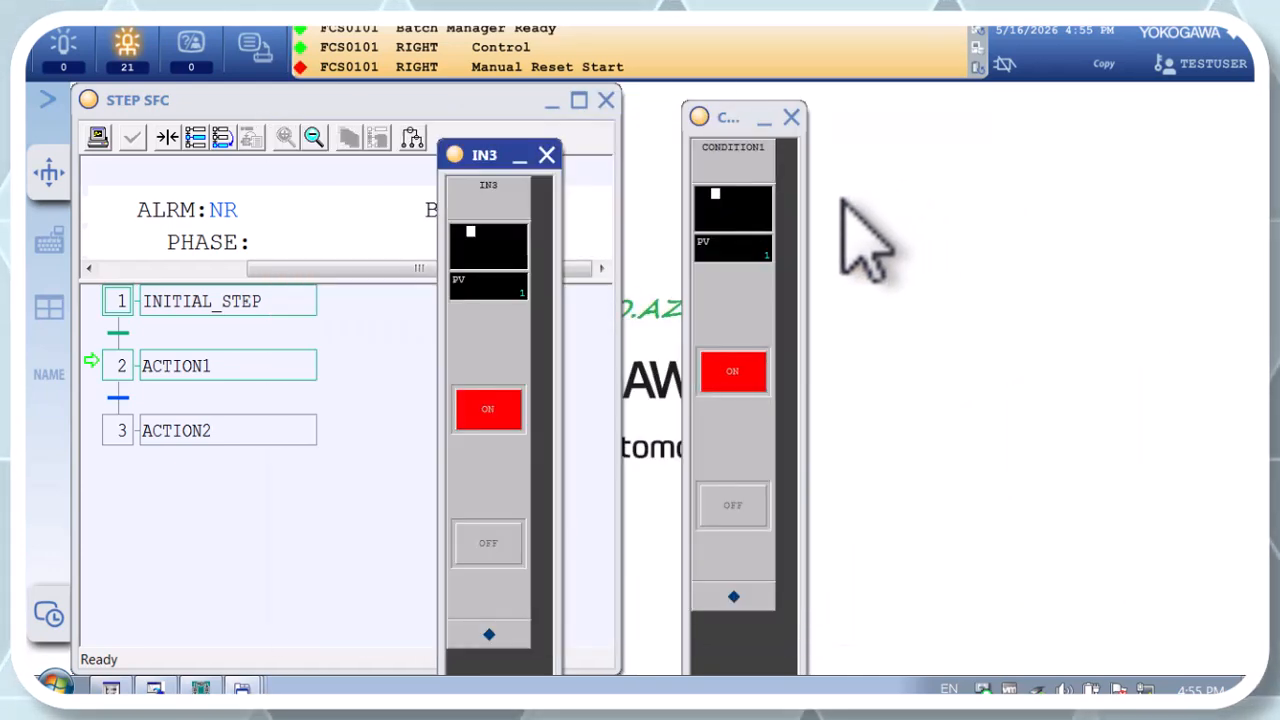
{"action": "left_click", "coordinate": [793, 117]}
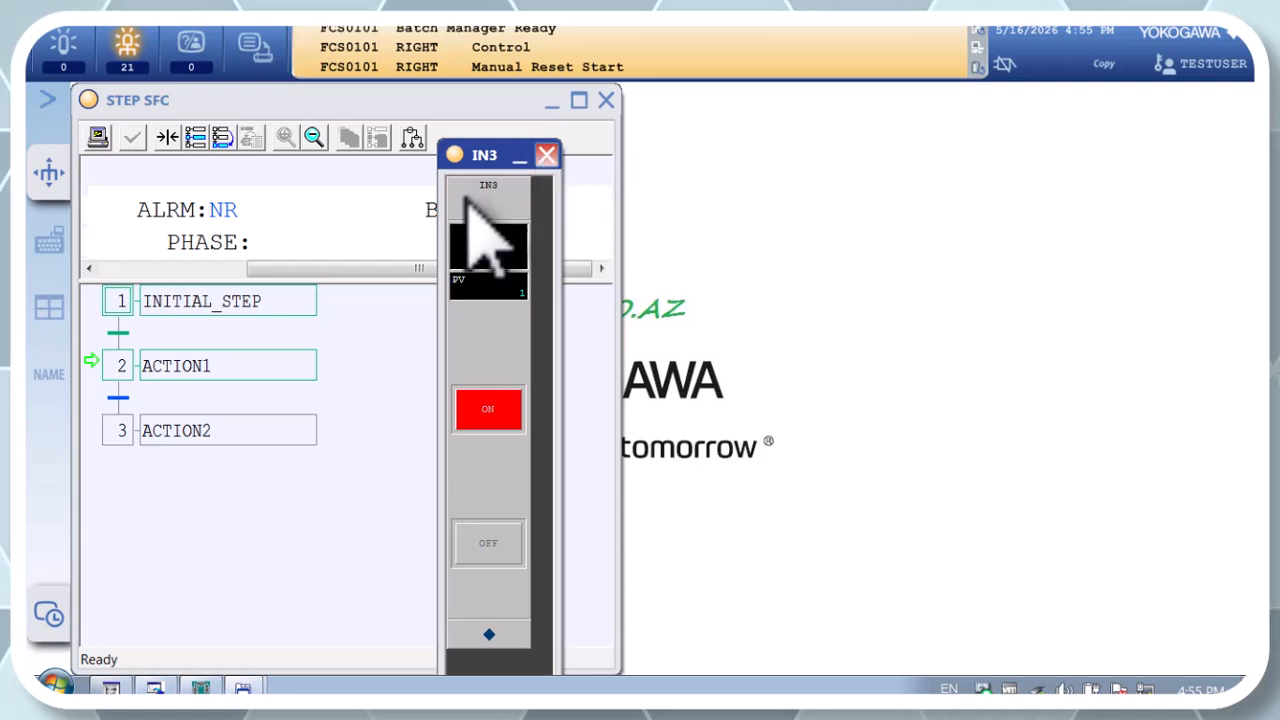
{"action": "left_click", "coordinate": [549, 155]}
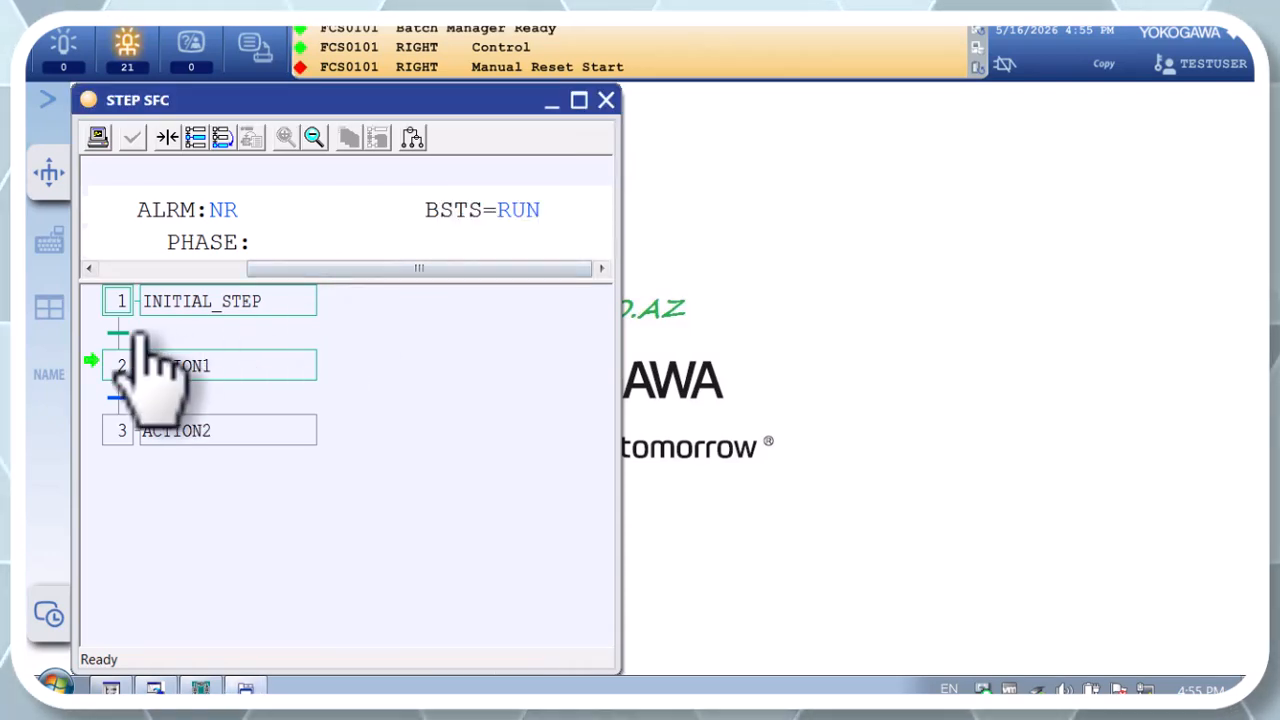
{"action": "left_click", "coordinate": [131, 362]}
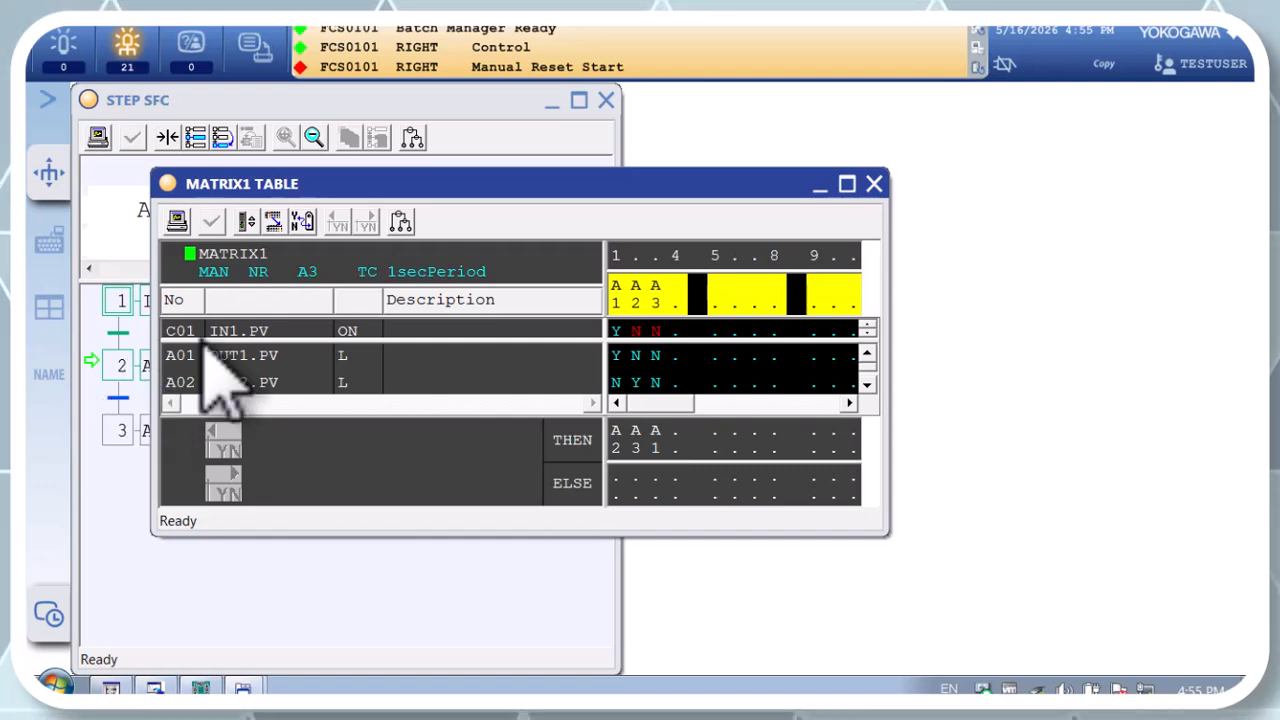
{"action": "left_click", "coordinate": [874, 183]}
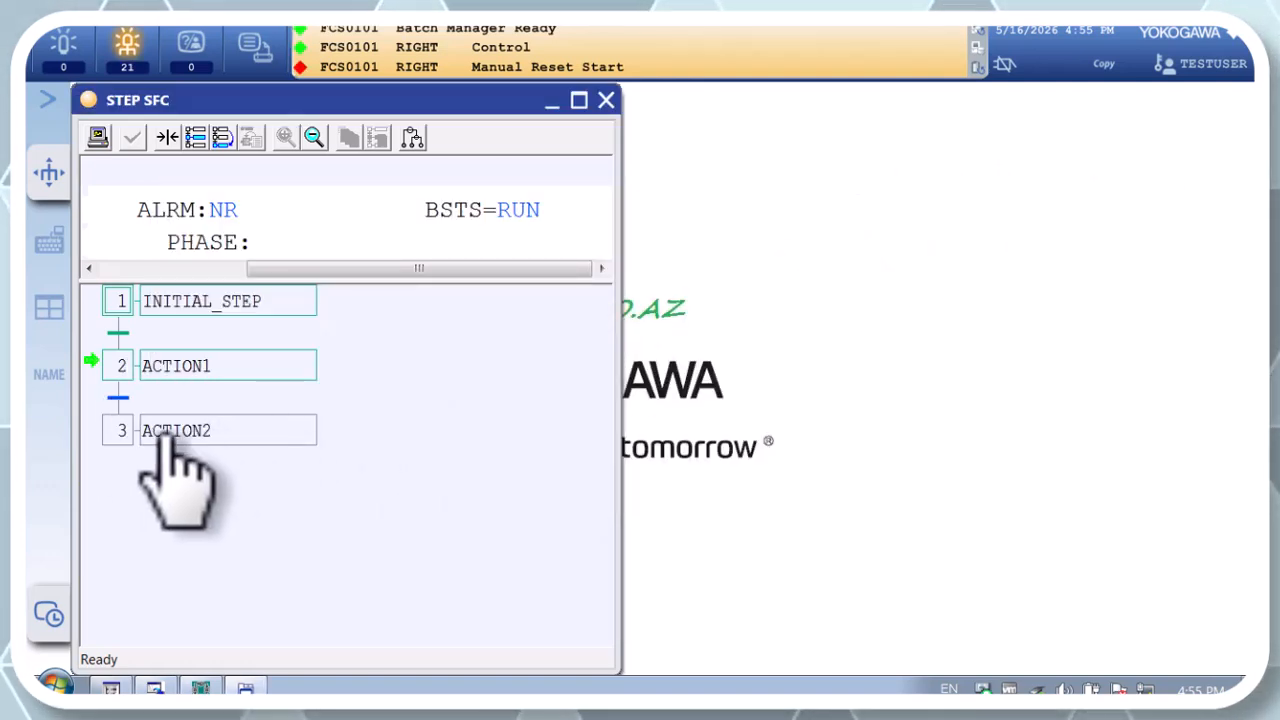
Step: Open the MATRIX2 table from SFC step 3, ACTION2, and arrange it beside the SFC with condition rows C01 to C05 and action rows showing
{"action": "left_click", "coordinate": [121, 430]}
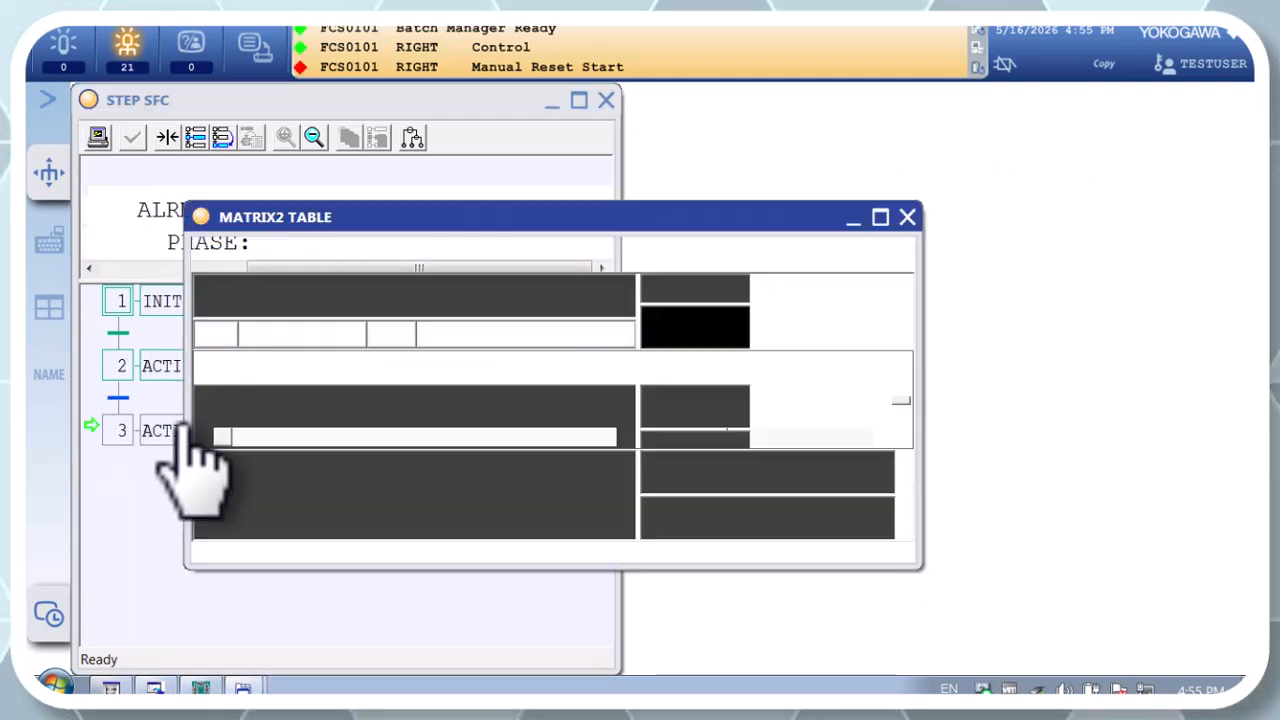
{"action": "left_click_drag", "start_coordinate": [425, 222], "coordinate": [772, 138]}
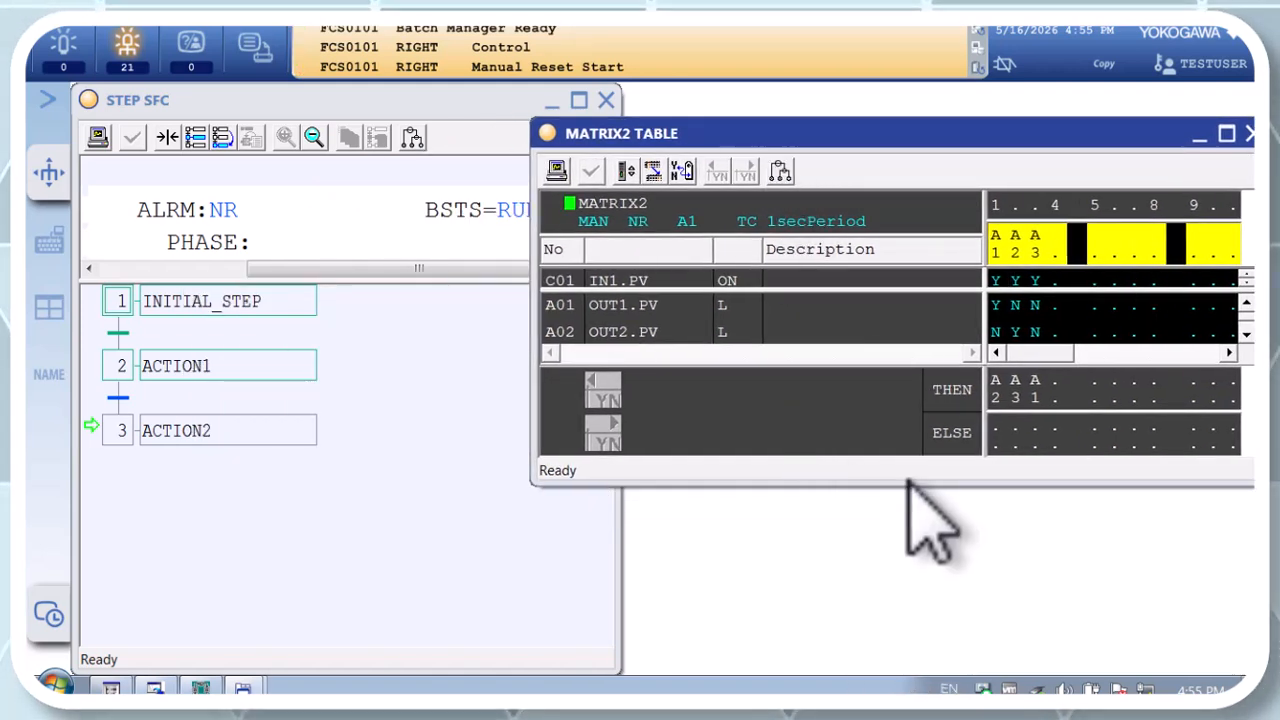
{"action": "left_click_drag", "start_coordinate": [912, 486], "coordinate": [920, 645]}
{"action": "left_click_drag", "start_coordinate": [846, 286], "coordinate": [837, 375]}
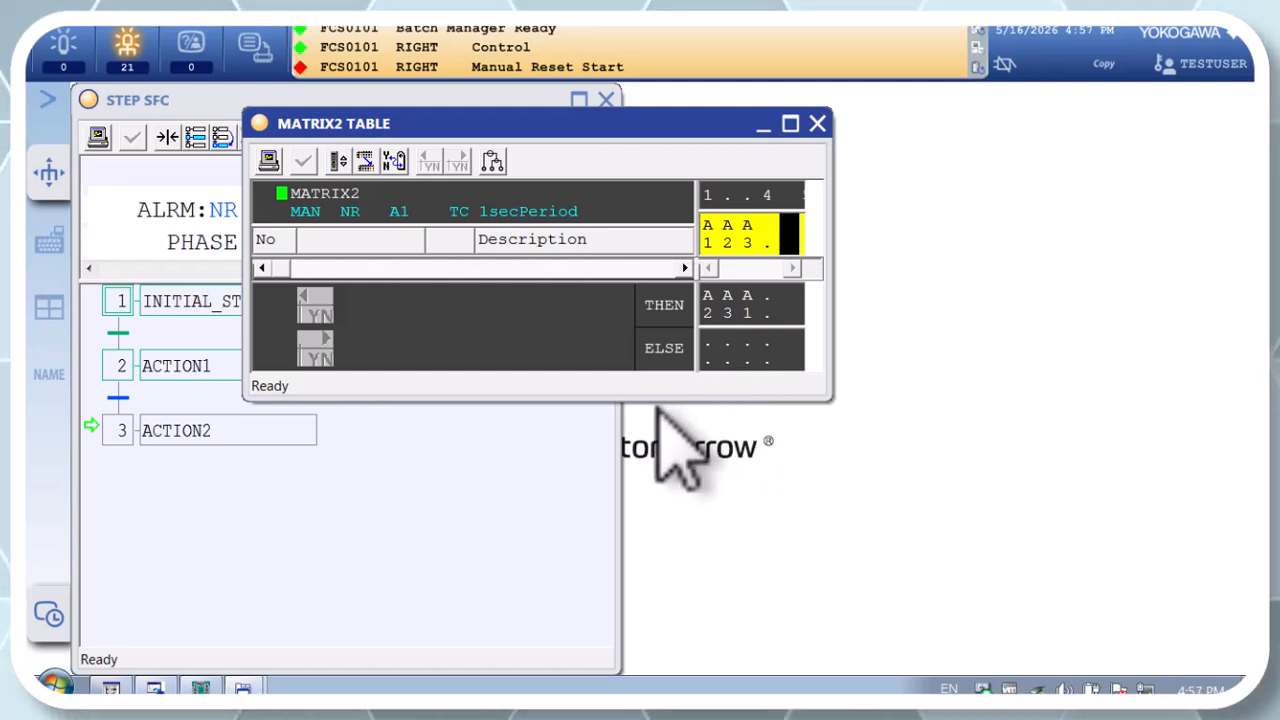
{"action": "left_click_drag", "start_coordinate": [646, 401], "coordinate": [648, 612]}
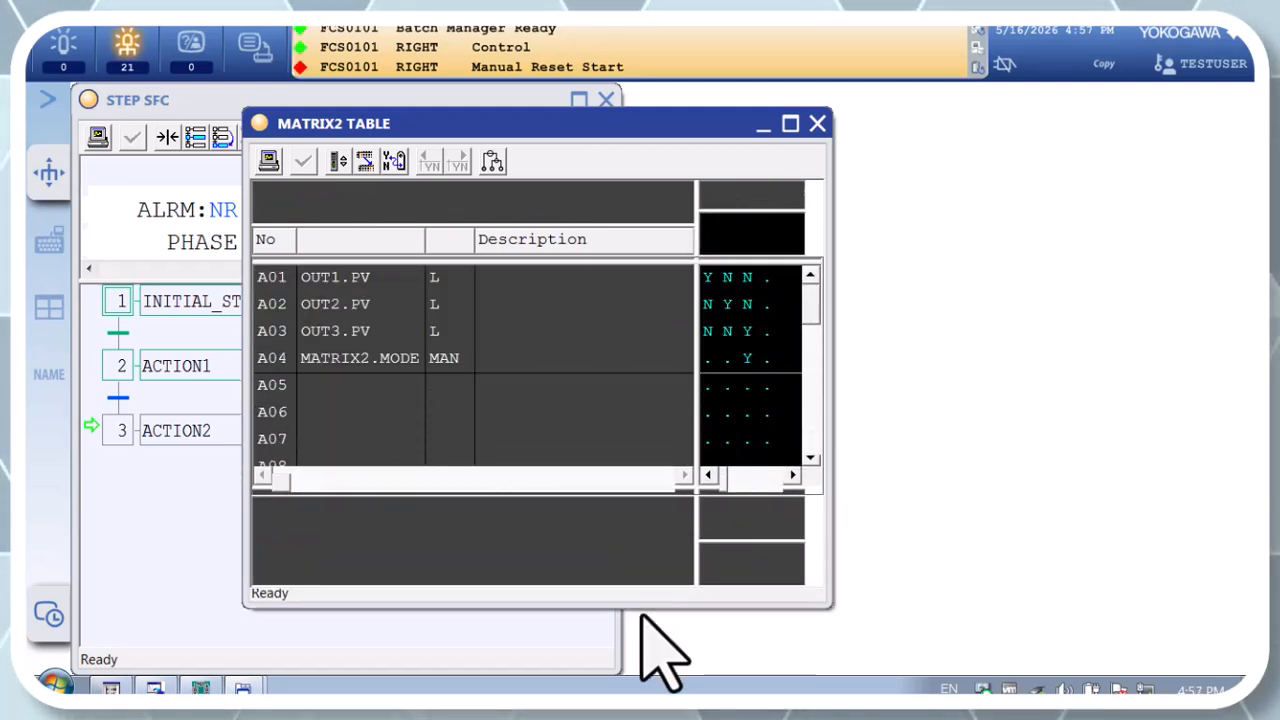
{"action": "left_click_drag", "start_coordinate": [531, 252], "coordinate": [523, 395]}
{"action": "left_click_drag", "start_coordinate": [460, 123], "coordinate": [818, 118]}
Step: Bring the STEP SFC window in front of the MATRIX2 table
{"action": "mouse_move", "coordinate": [255, 686]}
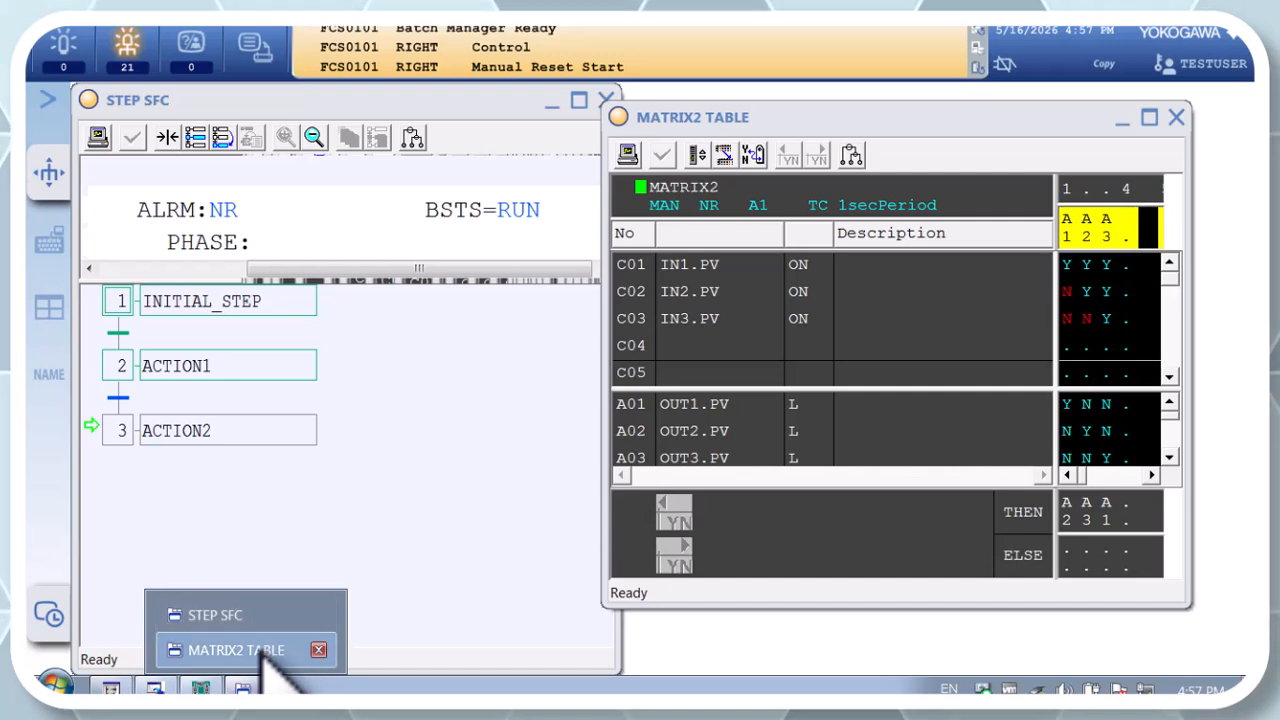
{"action": "left_click", "coordinate": [262, 652]}
{"action": "left_click", "coordinate": [247, 685]}
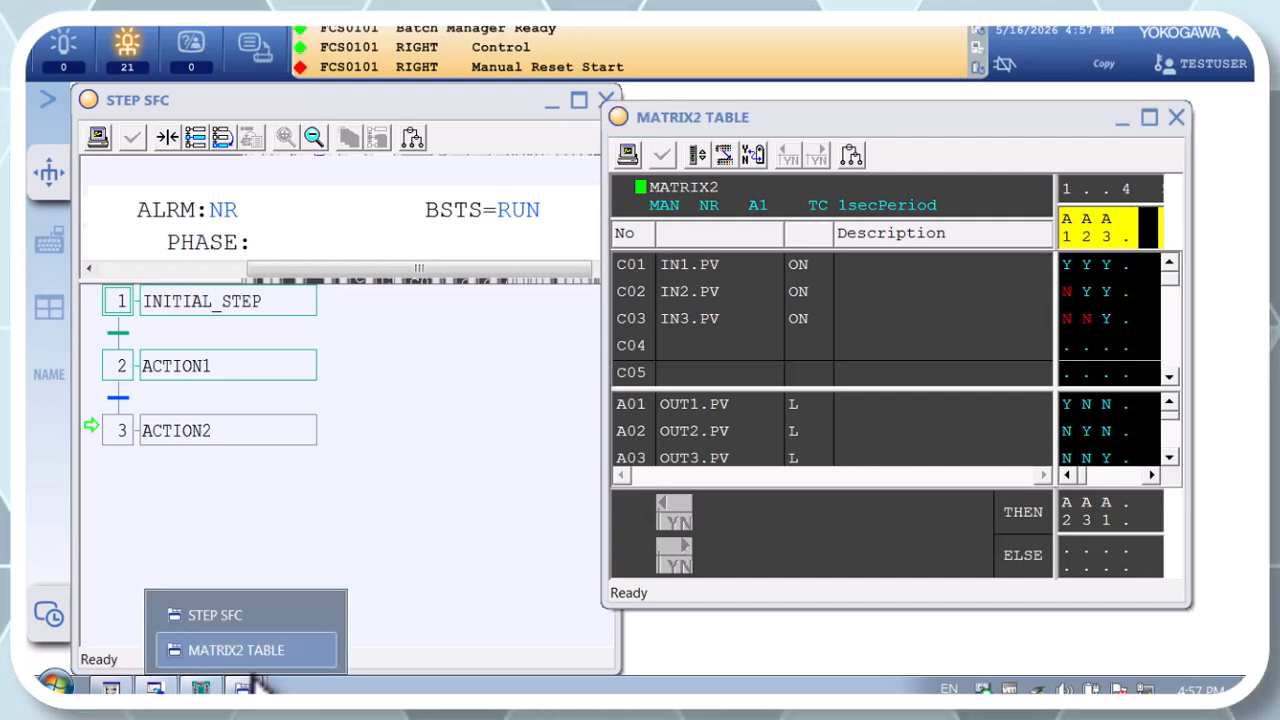
{"action": "left_click", "coordinate": [258, 615]}
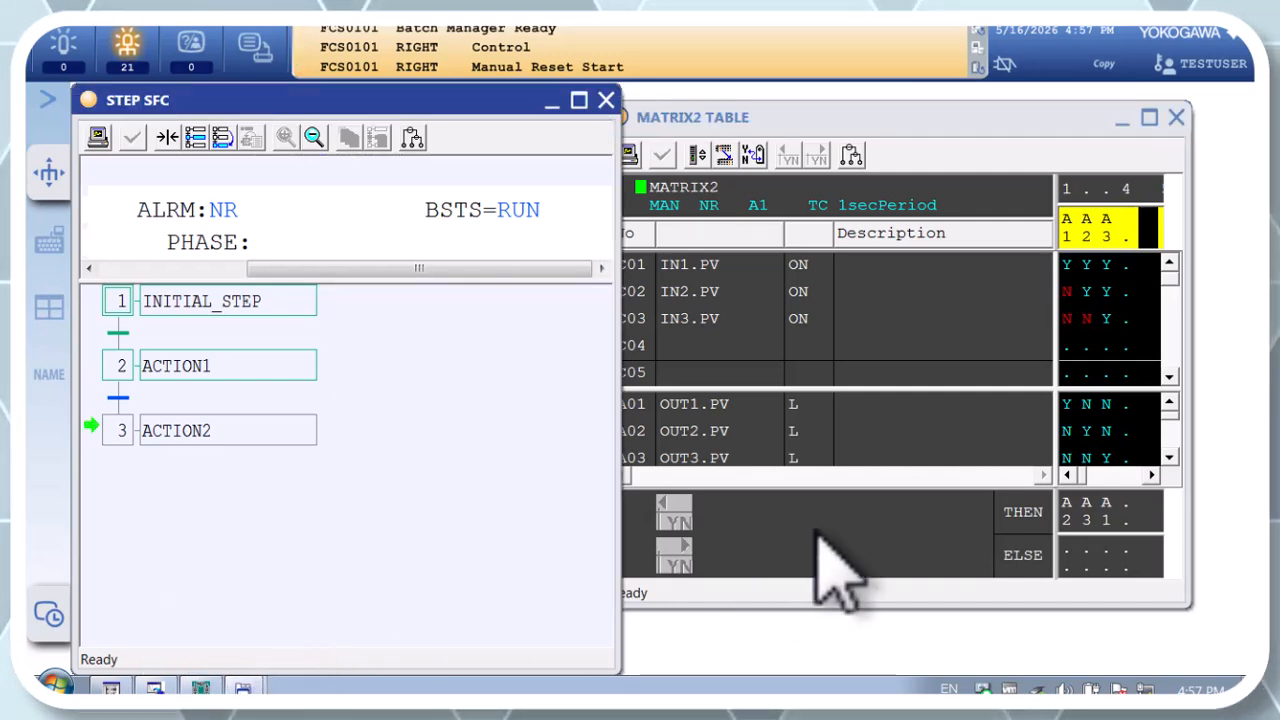
{"action": "left_click", "coordinate": [200, 687]}
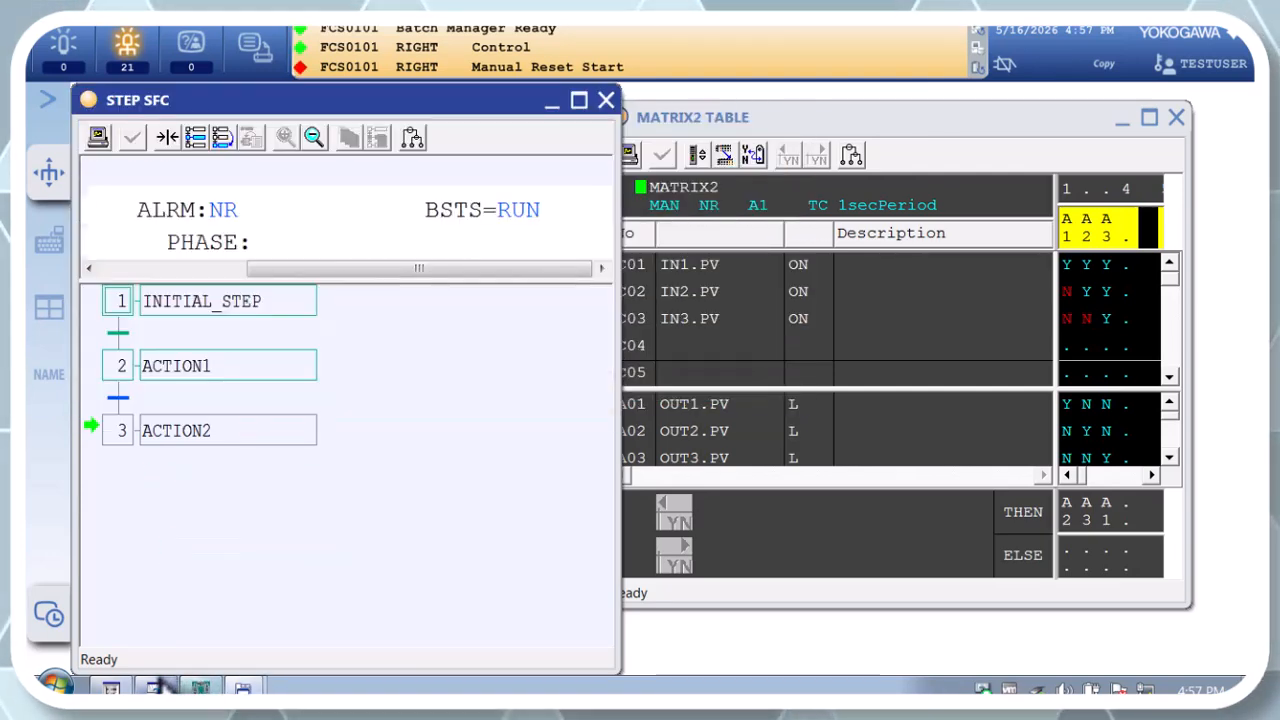
Step: Open the control drawing %DR0006S010101 from the plant hierarchy
{"action": "left_click", "coordinate": [47, 176]}
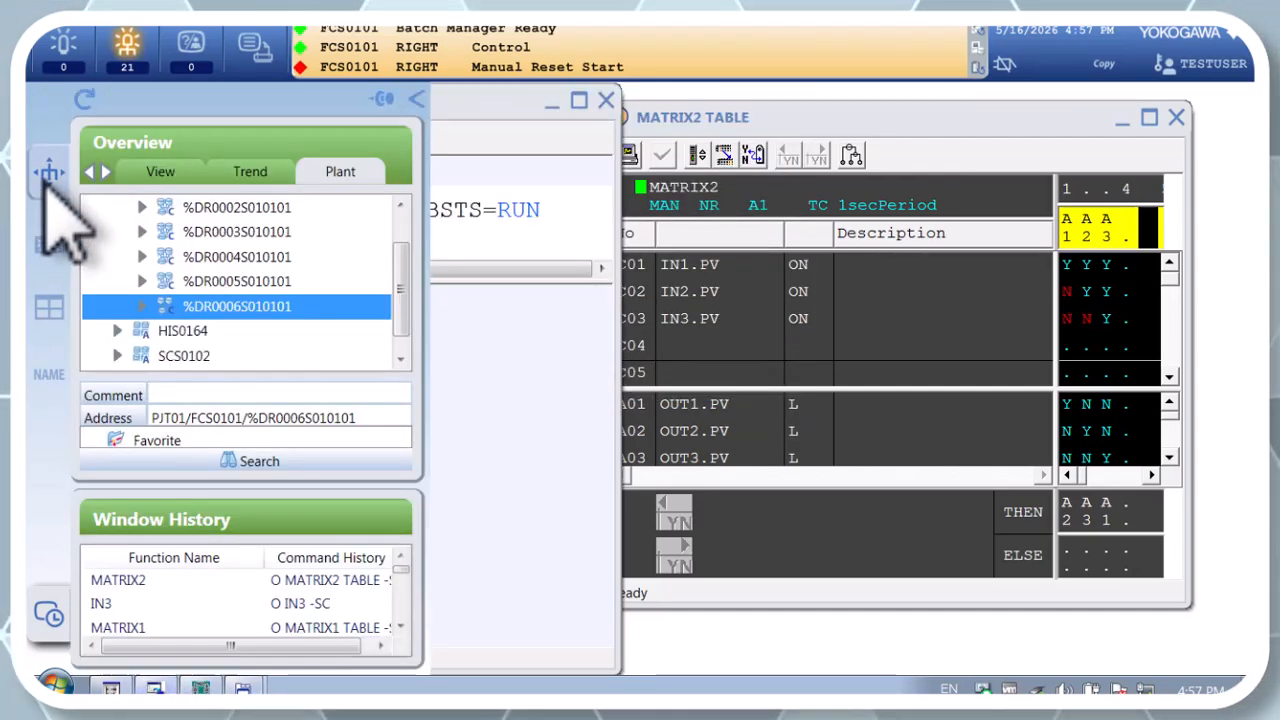
{"action": "double_click", "coordinate": [255, 305]}
{"action": "double_click", "coordinate": [250, 305]}
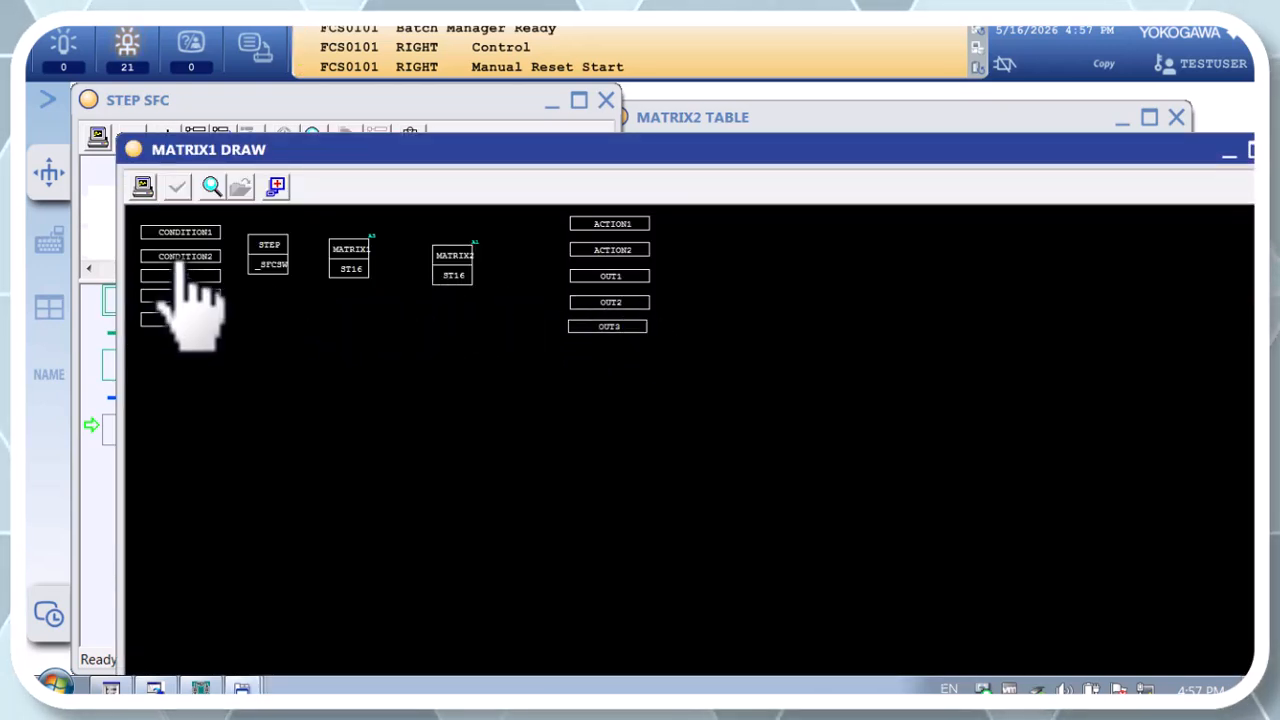
Step: Switch CONDITION2 ON from its faceplate, close it, and uncover the SFC and the MATRIX2 table by moving the drawing aside
{"action": "left_click", "coordinate": [183, 262]}
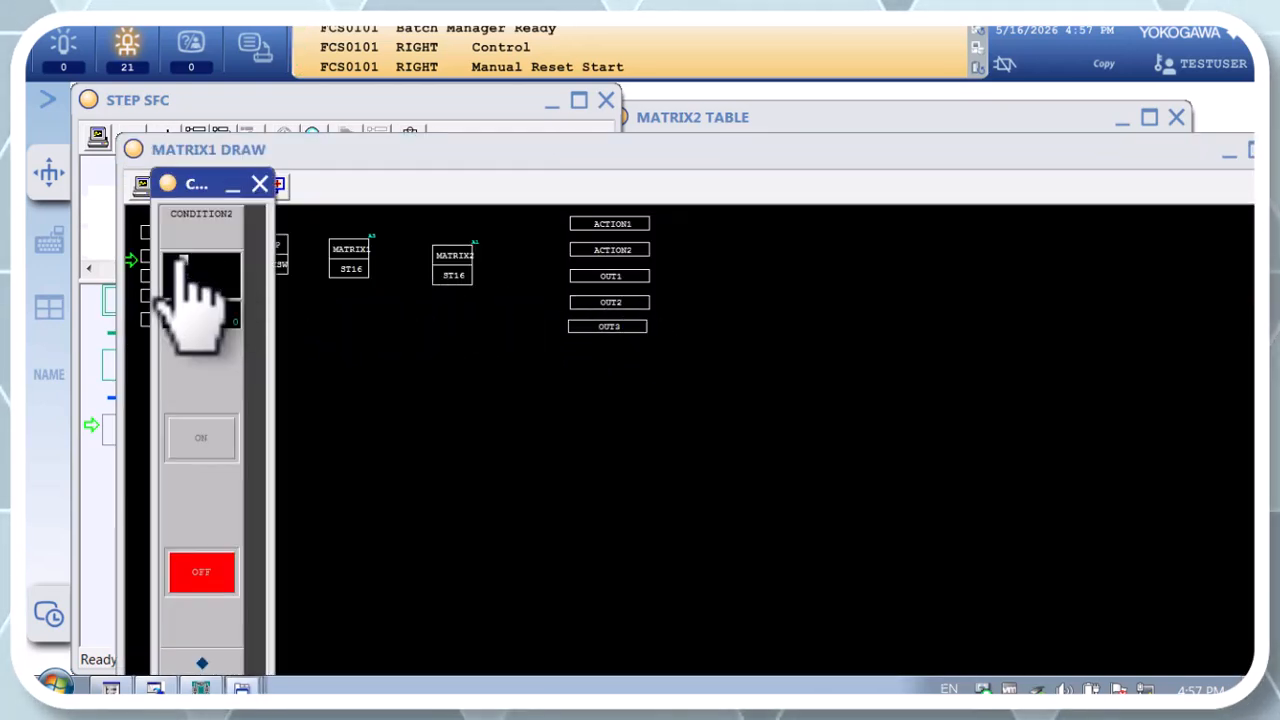
{"action": "left_click", "coordinate": [203, 440]}
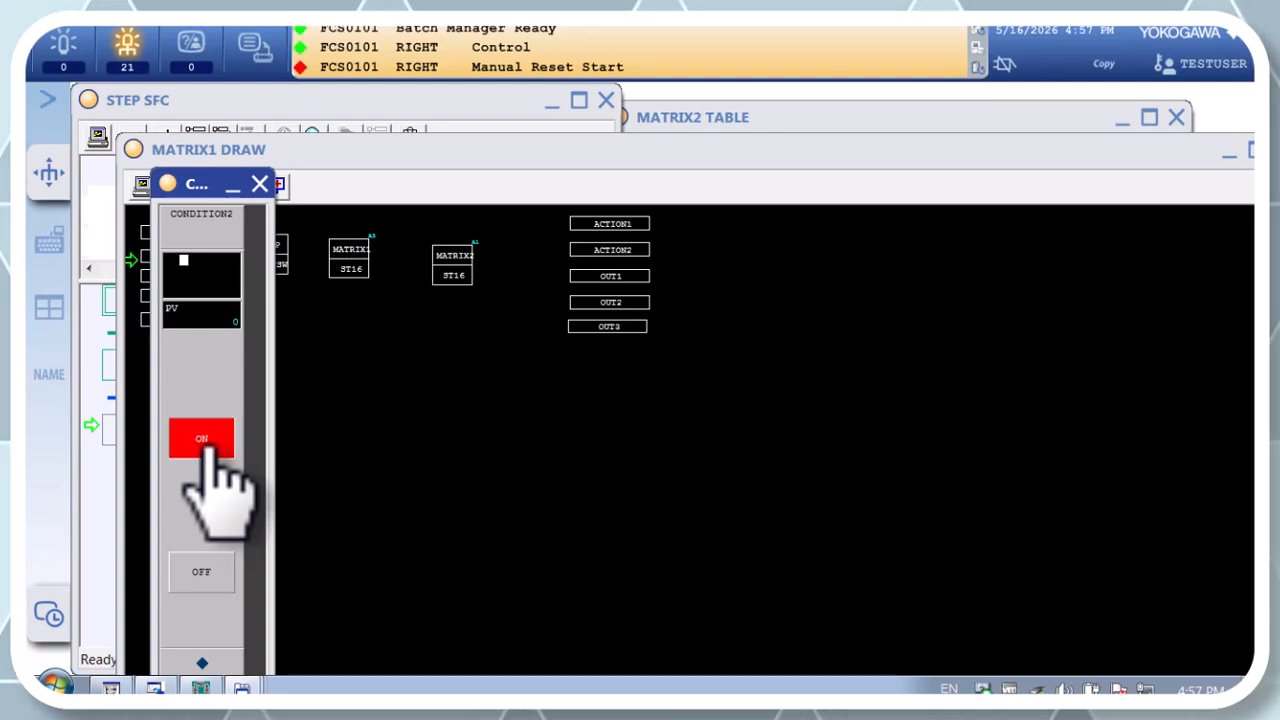
{"action": "left_click", "coordinate": [262, 188]}
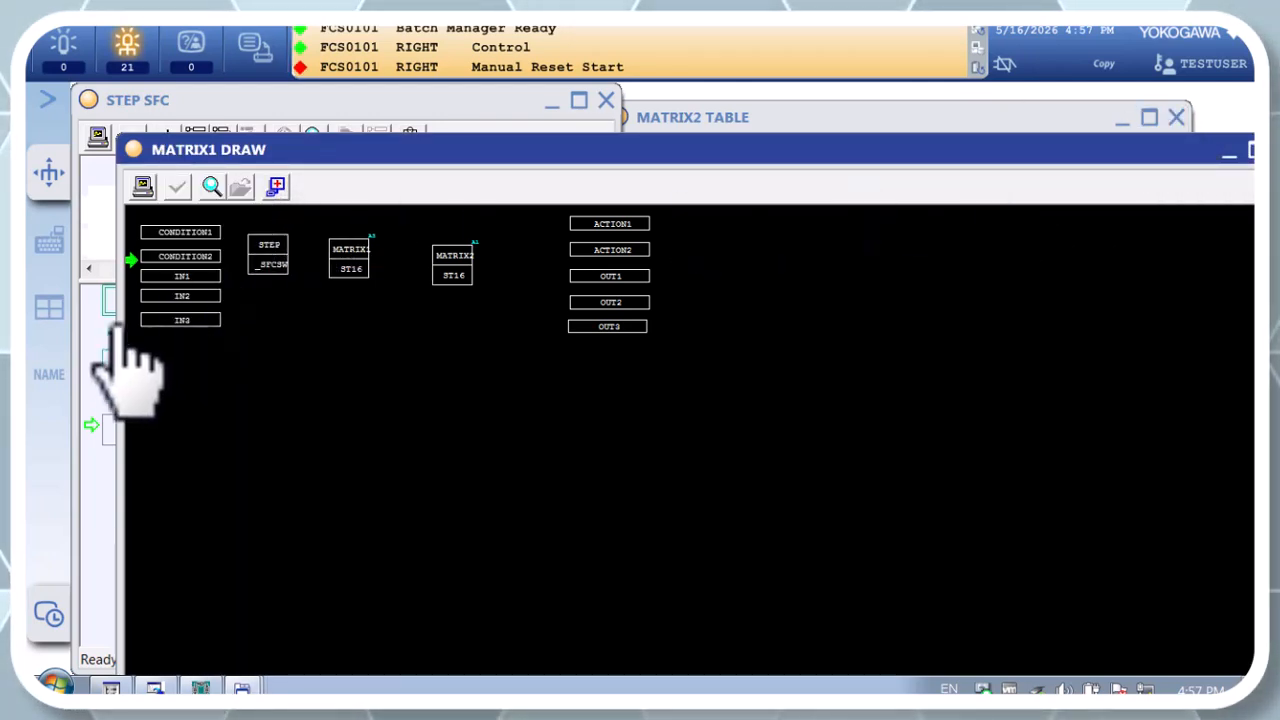
{"action": "left_click_drag", "start_coordinate": [116, 345], "coordinate": [1052, 366]}
{"action": "left_click", "coordinate": [720, 114]}
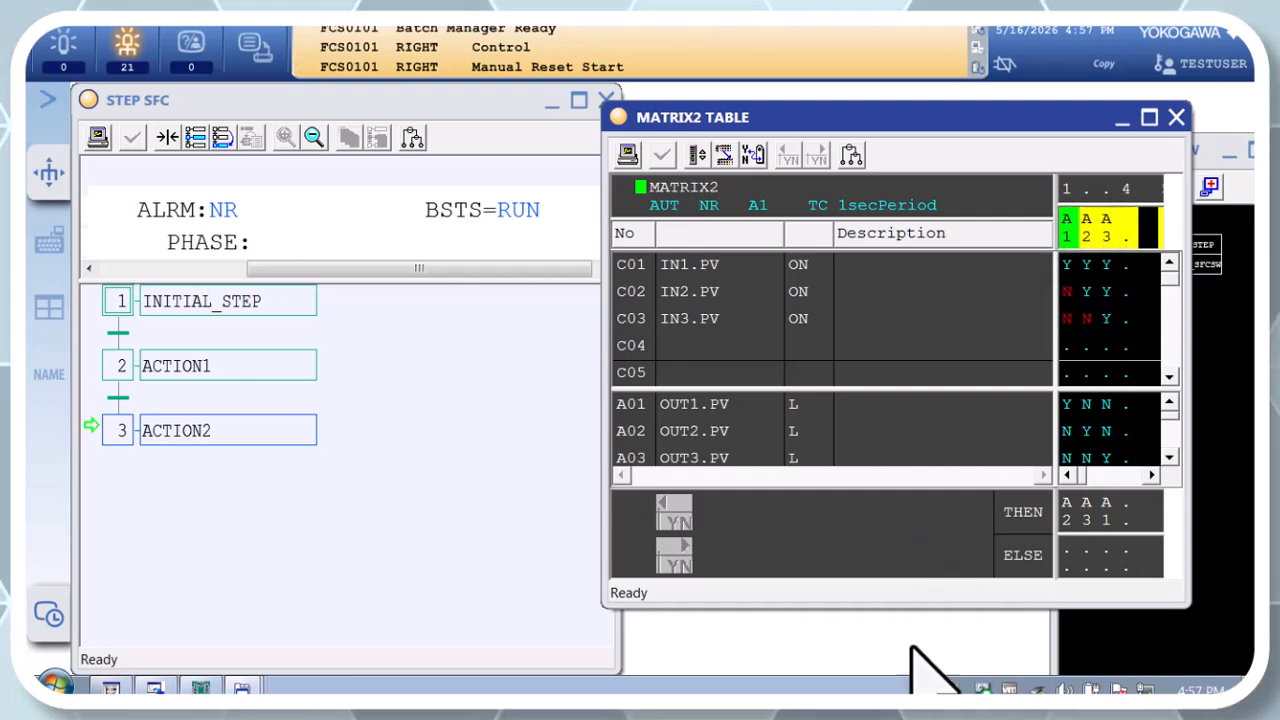
Step: Open the IN1, IN2 and IN3 faceplates from MATRIX2 conditions C01, C02 and C03, and switch each input ON in turn
{"action": "left_click", "coordinate": [637, 266]}
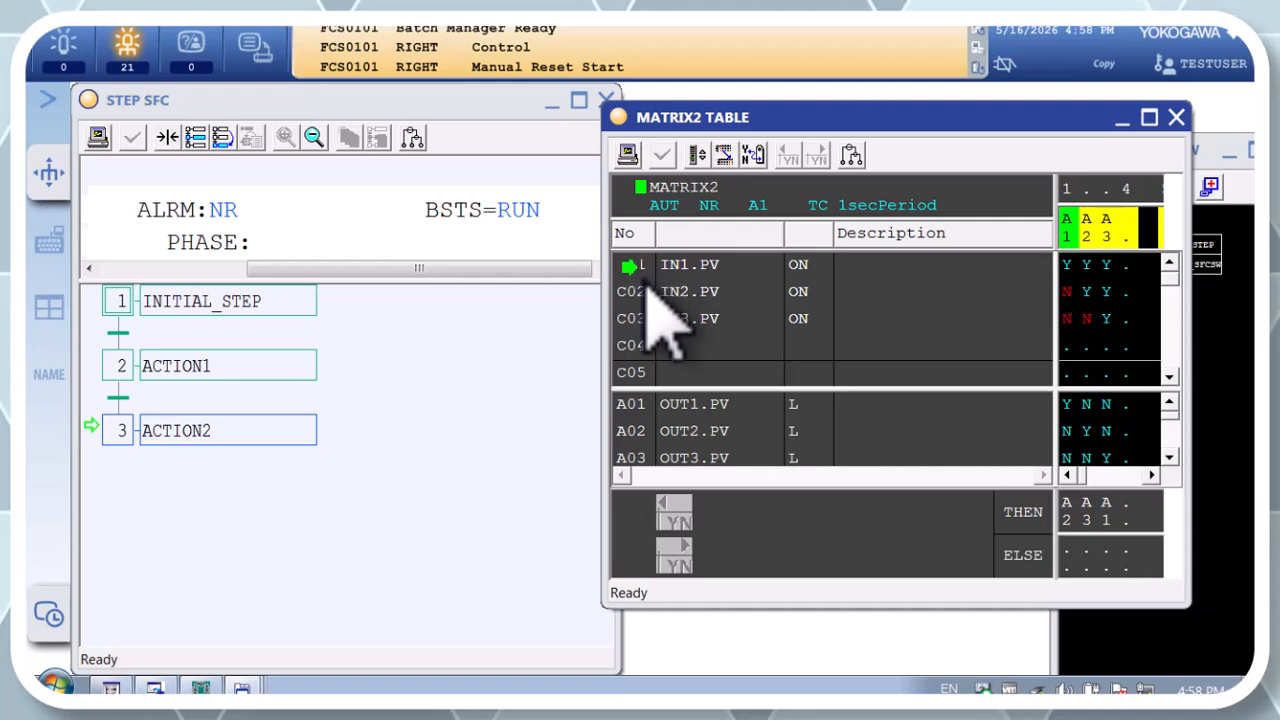
{"action": "double_click", "coordinate": [645, 278]}
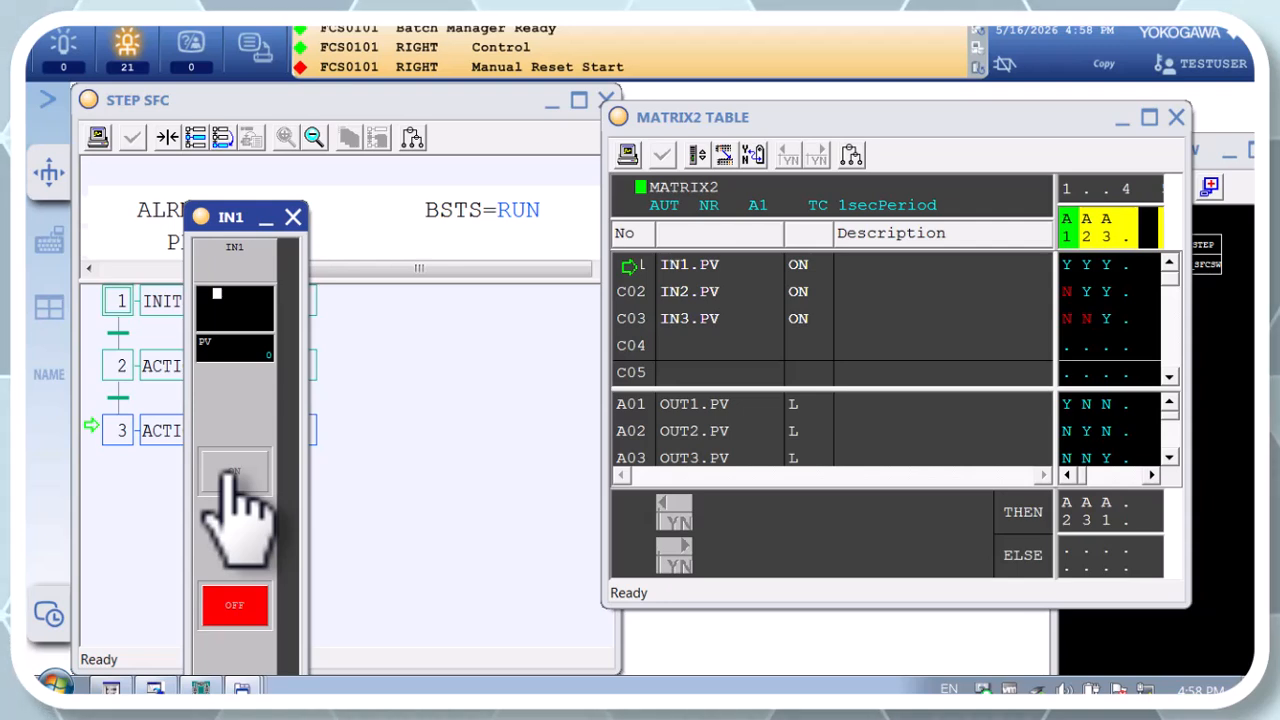
{"action": "left_click", "coordinate": [235, 472]}
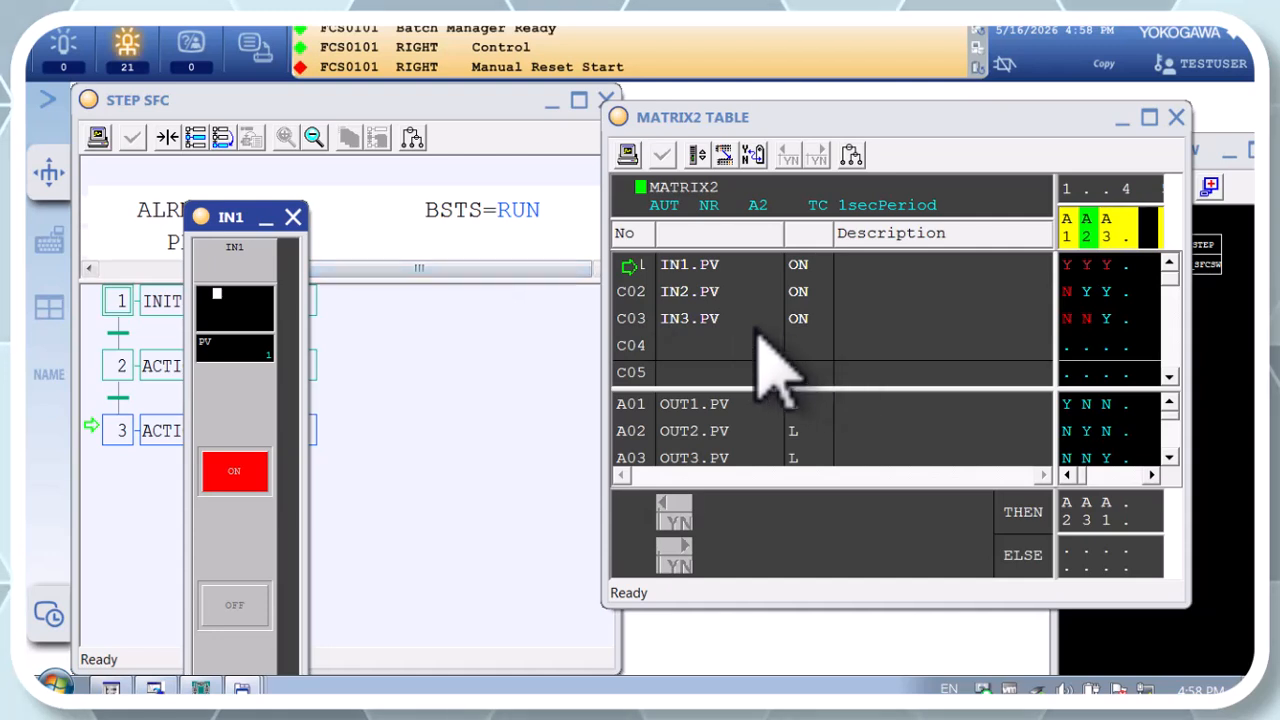
{"action": "double_click", "coordinate": [640, 294]}
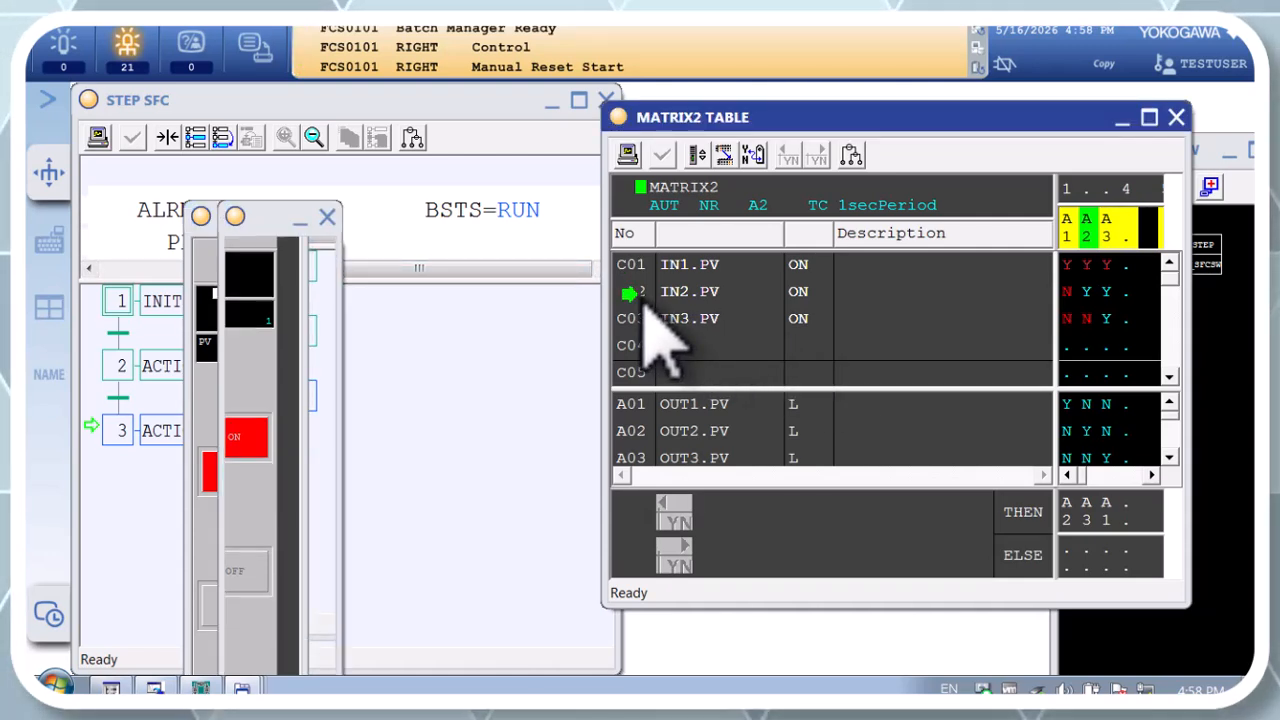
{"action": "left_click", "coordinate": [280, 472]}
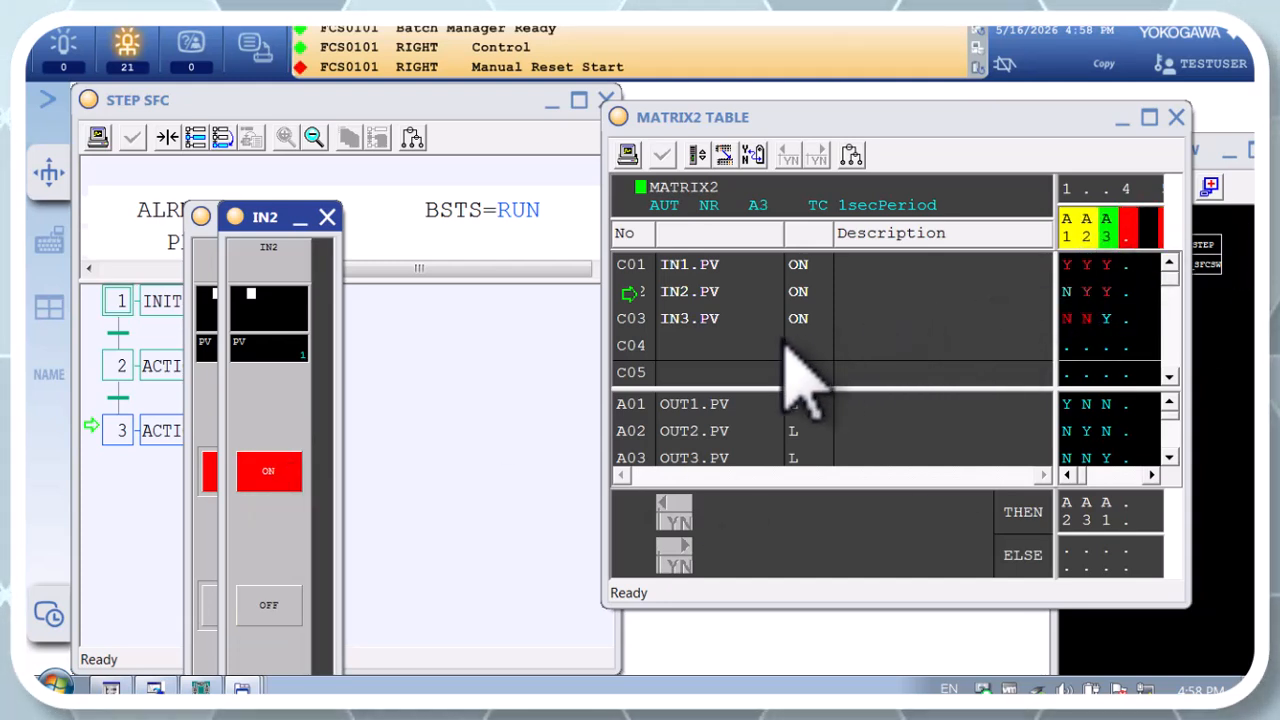
{"action": "left_click", "coordinate": [638, 319]}
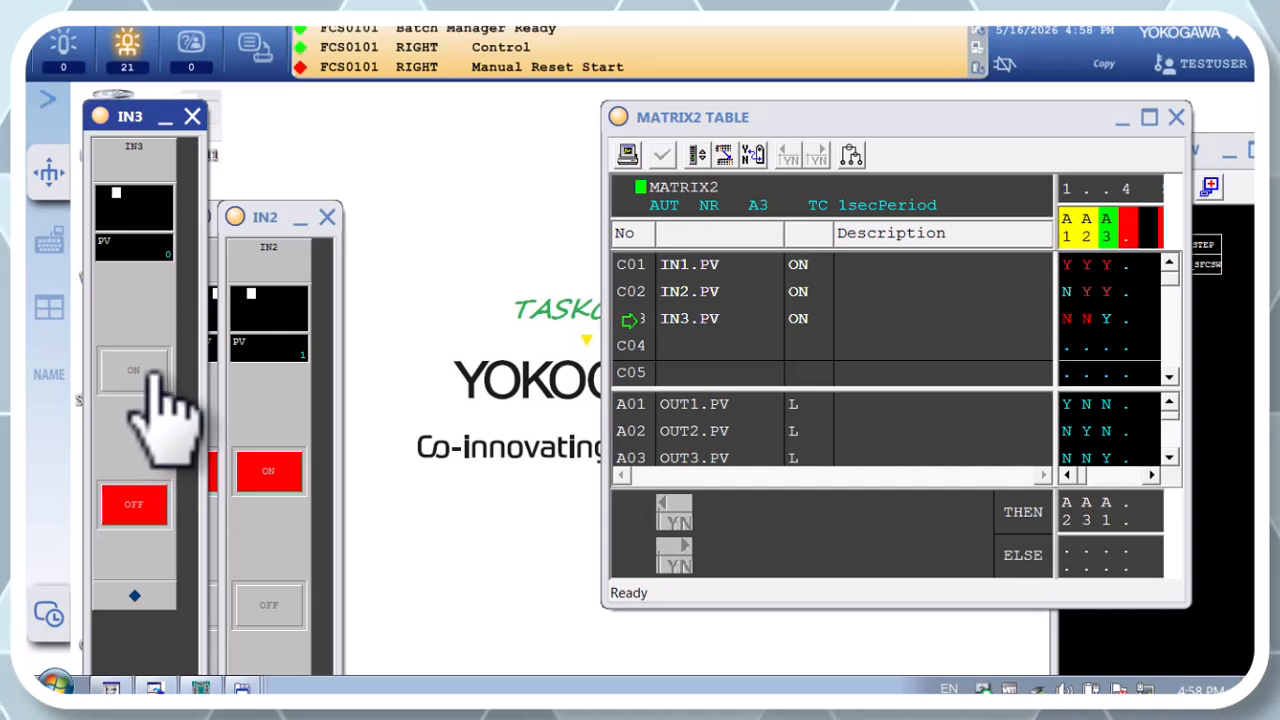
{"action": "left_click", "coordinate": [150, 372]}
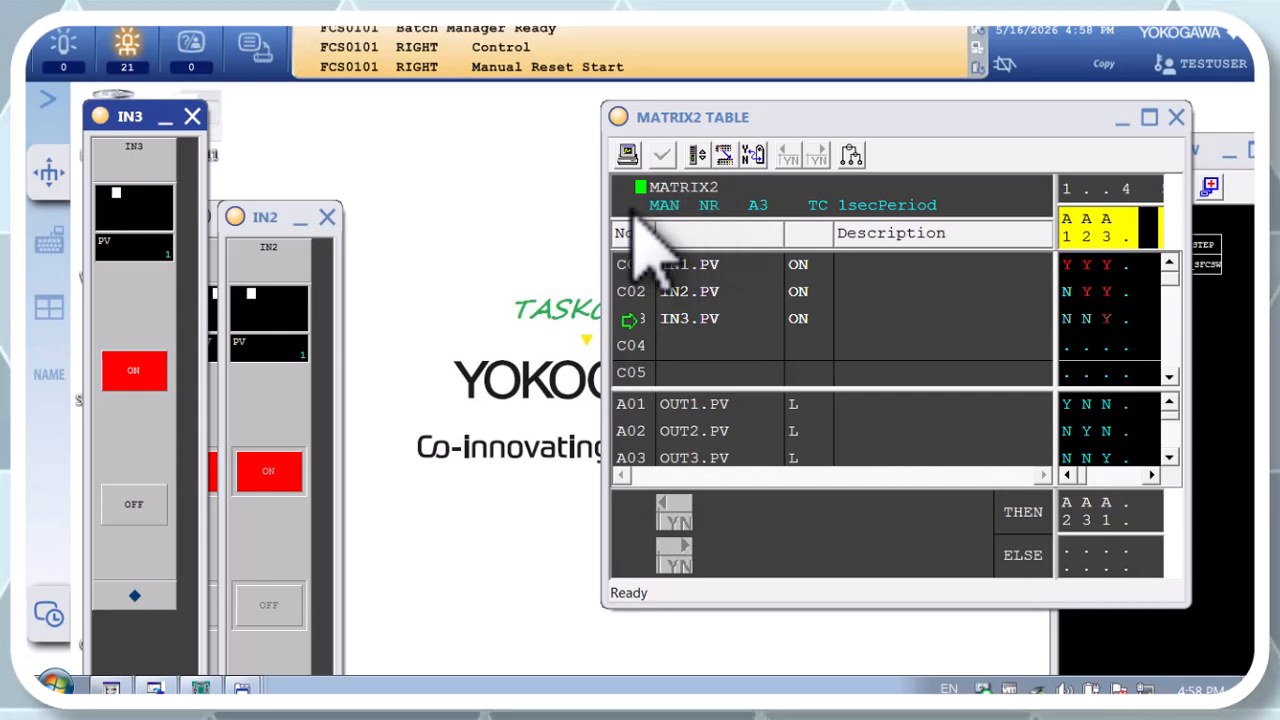
Step: Close the IN3 and IN2 faceplates, and reopen the STEP SFC from the STEP block in the drawing with its whole window in view
{"action": "left_click", "coordinate": [192, 116]}
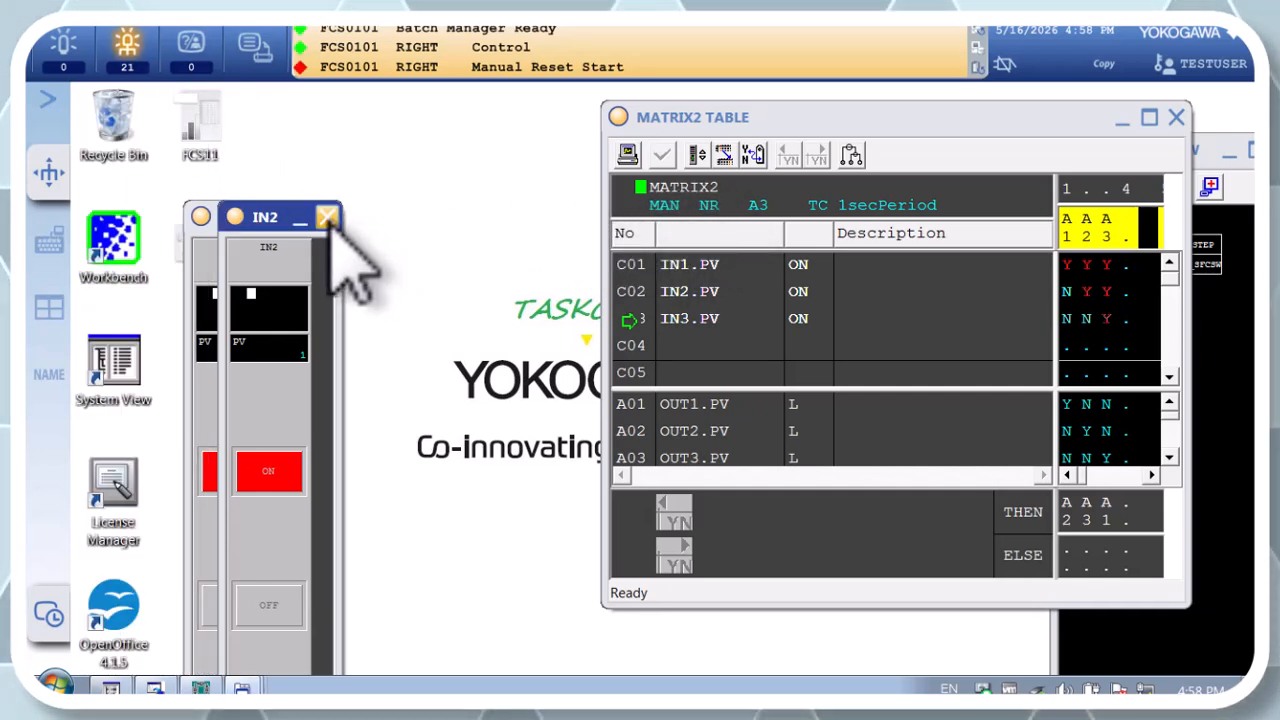
{"action": "left_click", "coordinate": [328, 217]}
{"action": "left_click", "coordinate": [1210, 365]}
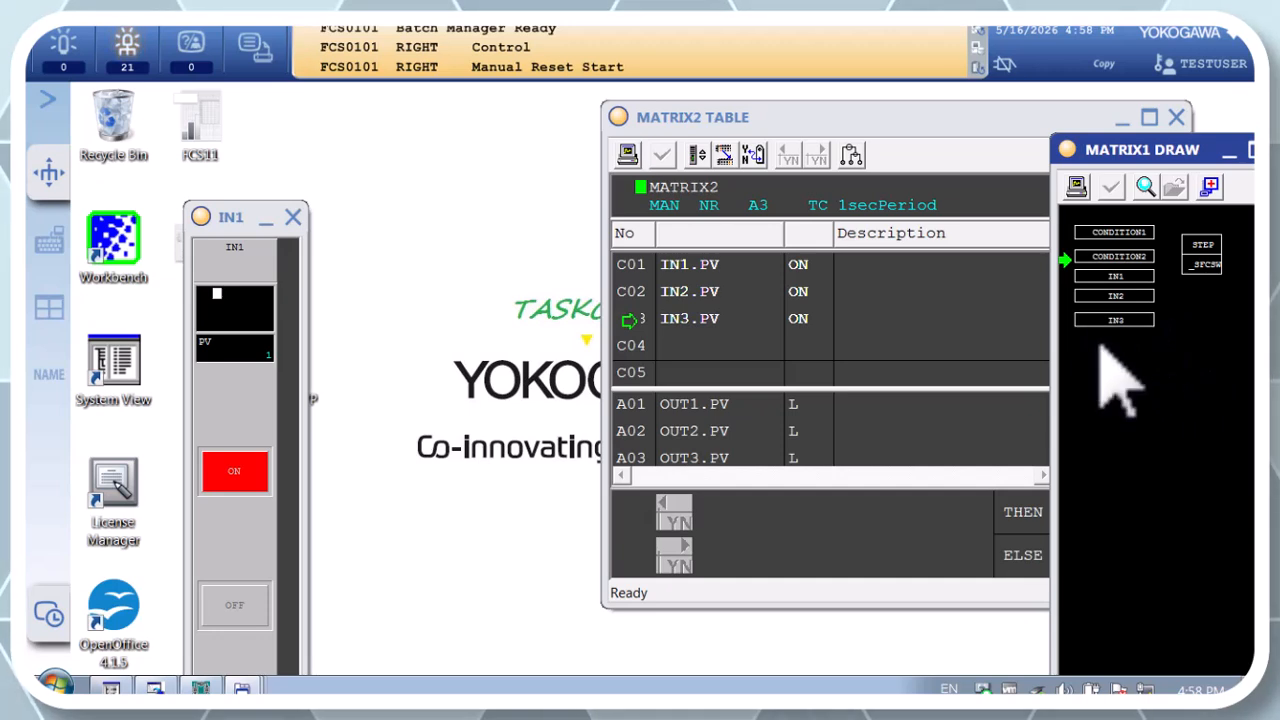
{"action": "left_click", "coordinate": [1222, 270]}
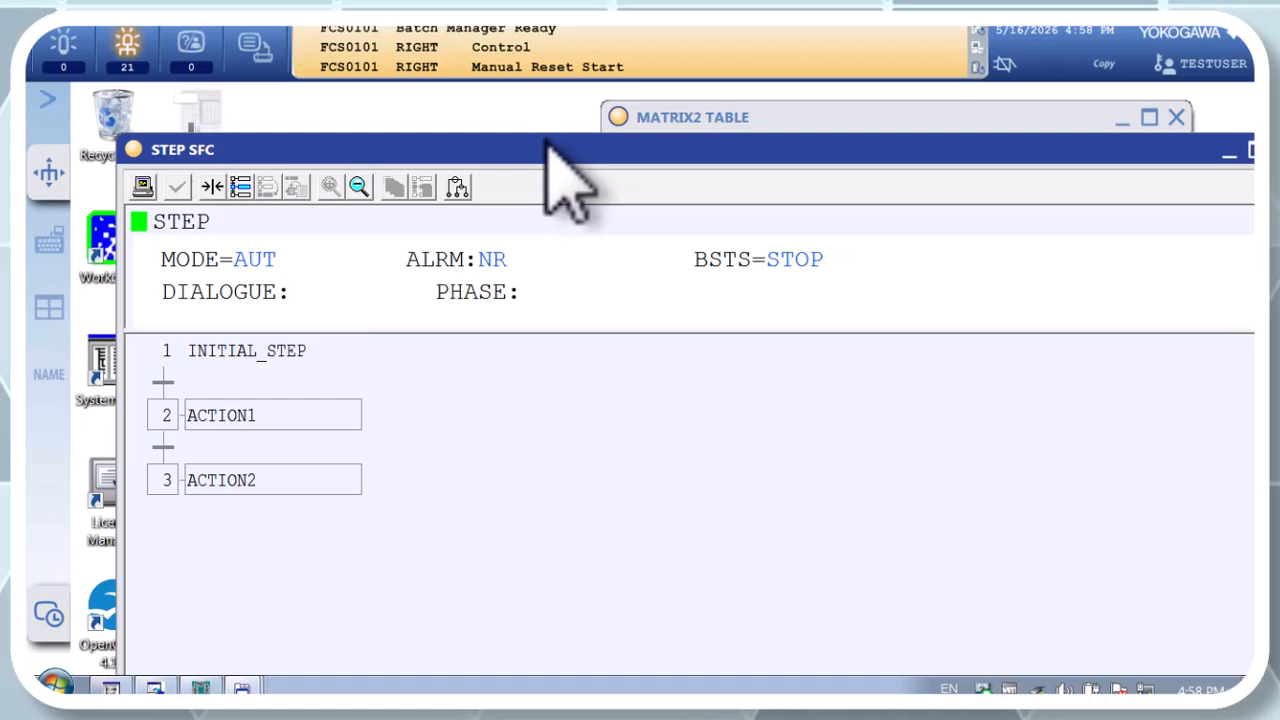
{"action": "left_click_drag", "start_coordinate": [550, 148], "coordinate": [472, 114]}
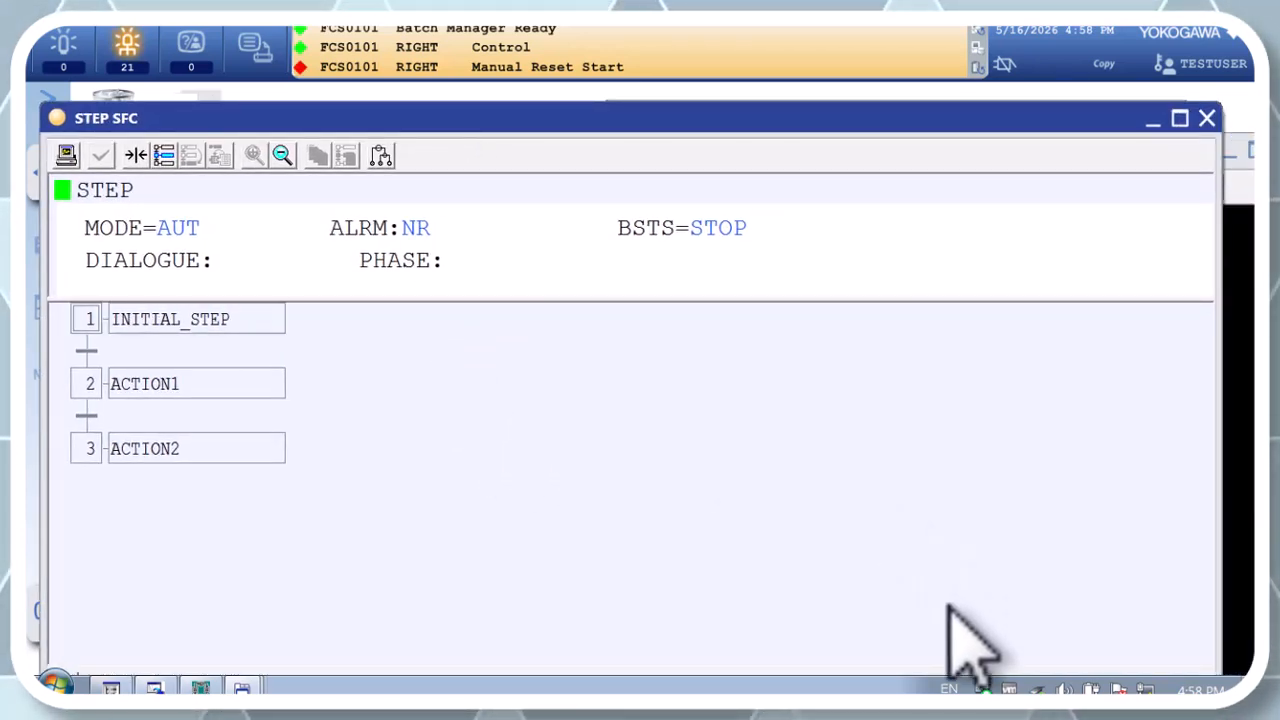